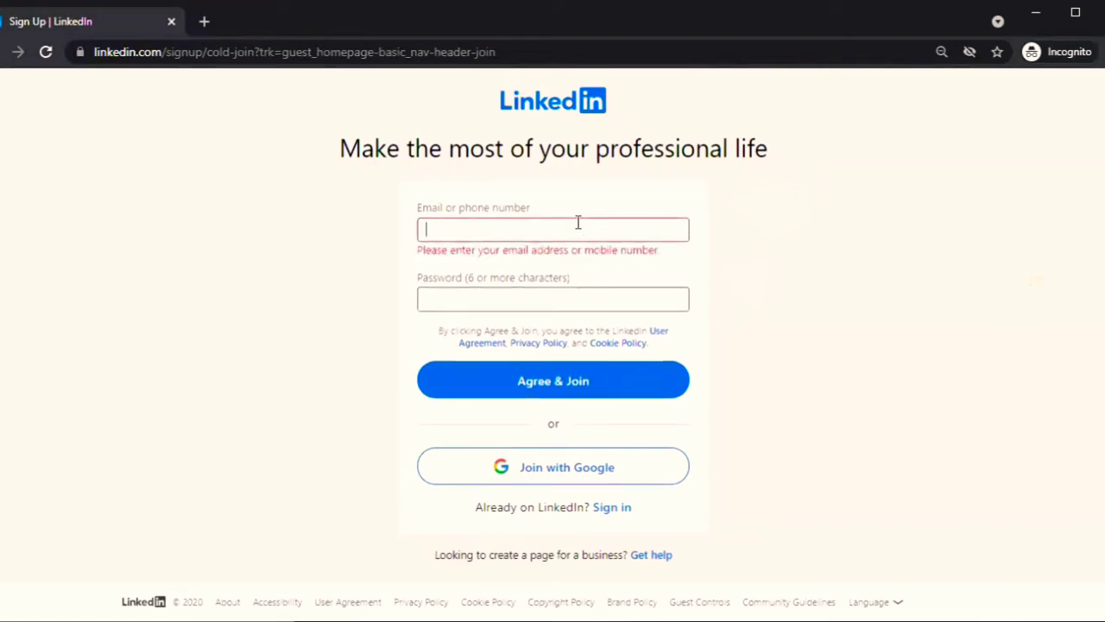
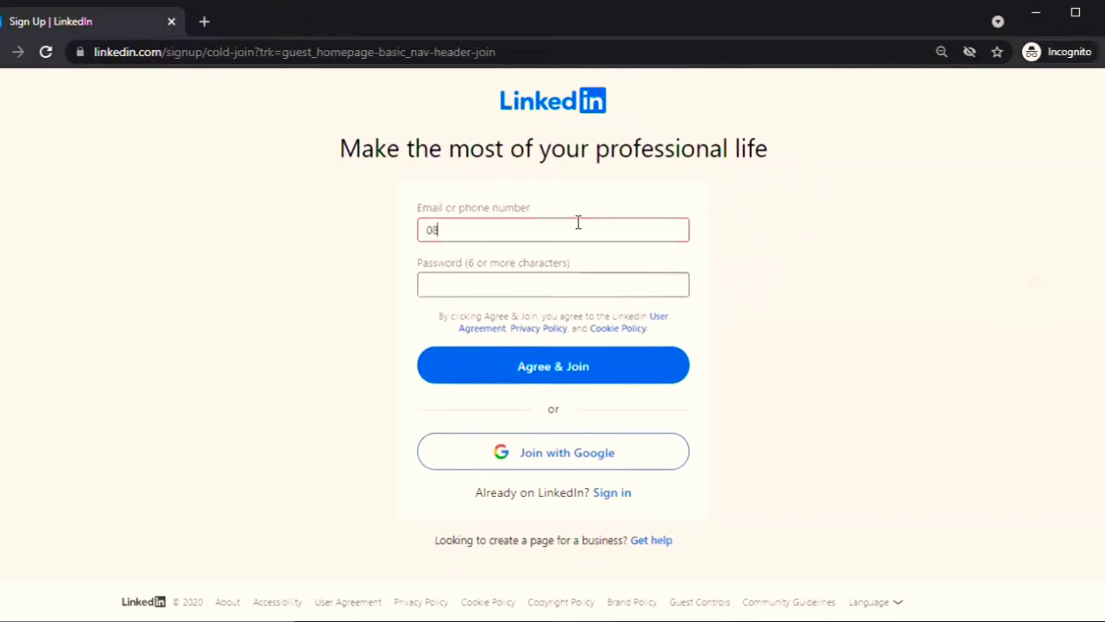
Step: Enter the mobile phone number and account password, then join after briefly trying Google sign-up
click(547, 282)
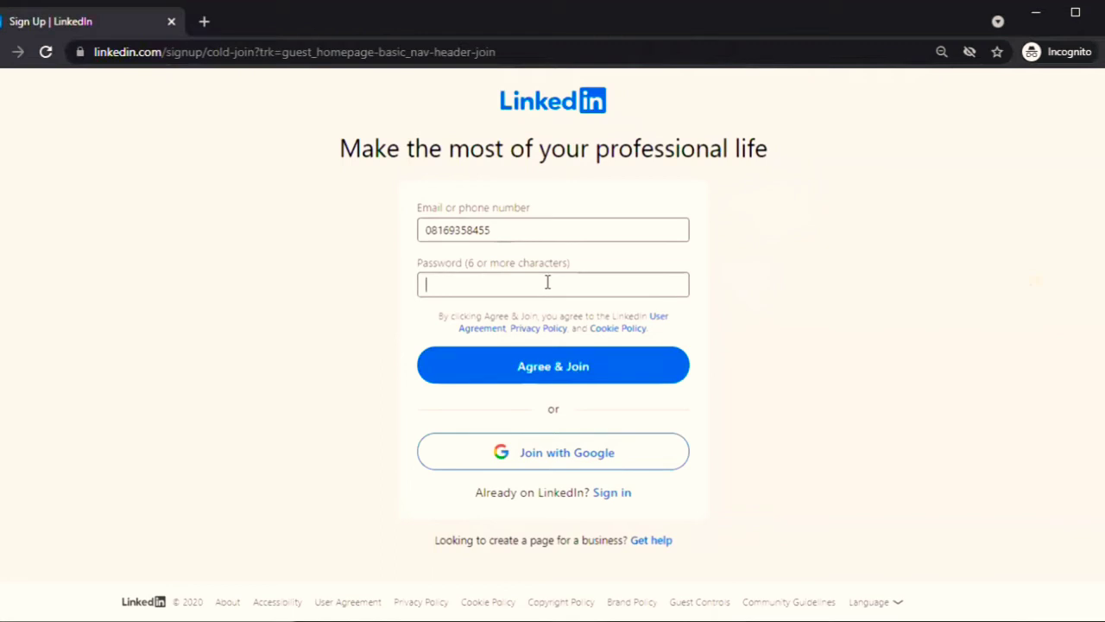
text(••••••••••••)
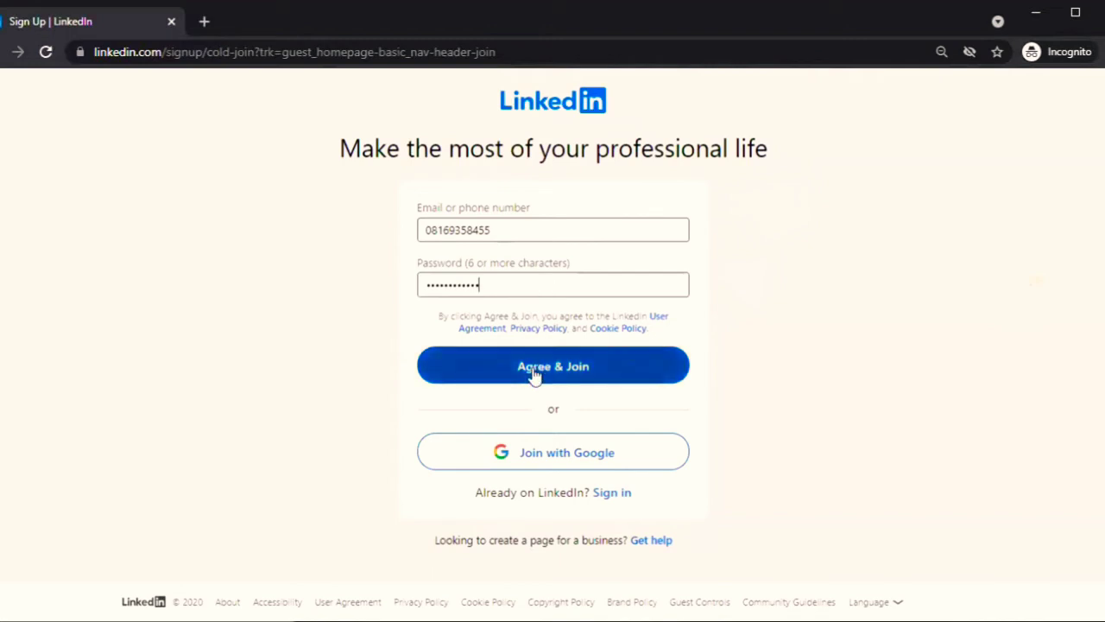
click(513, 460)
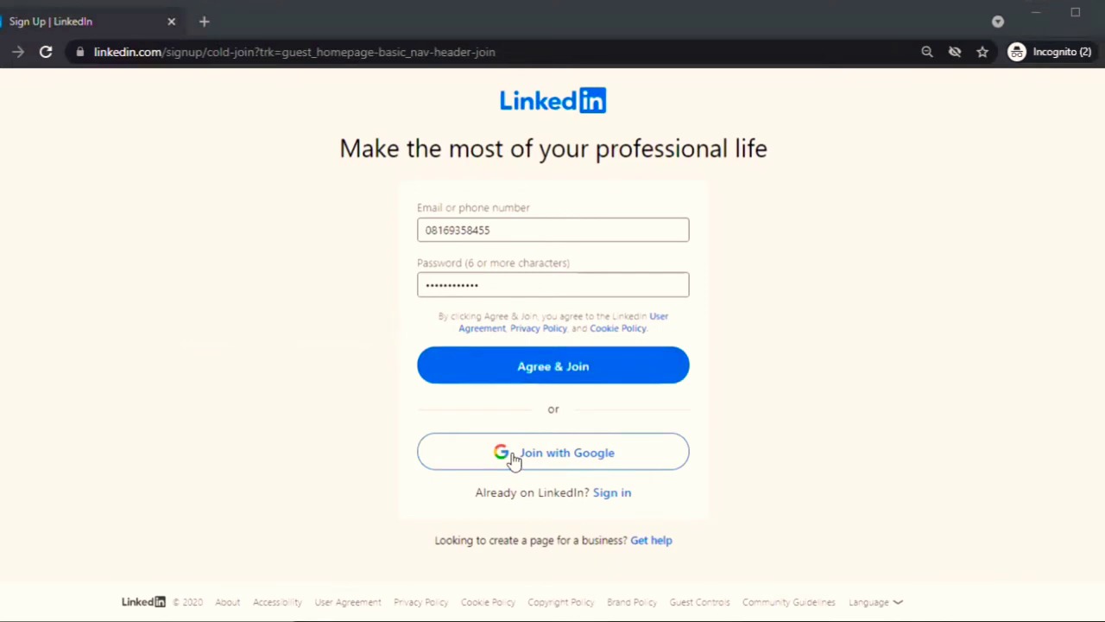
click(553, 370)
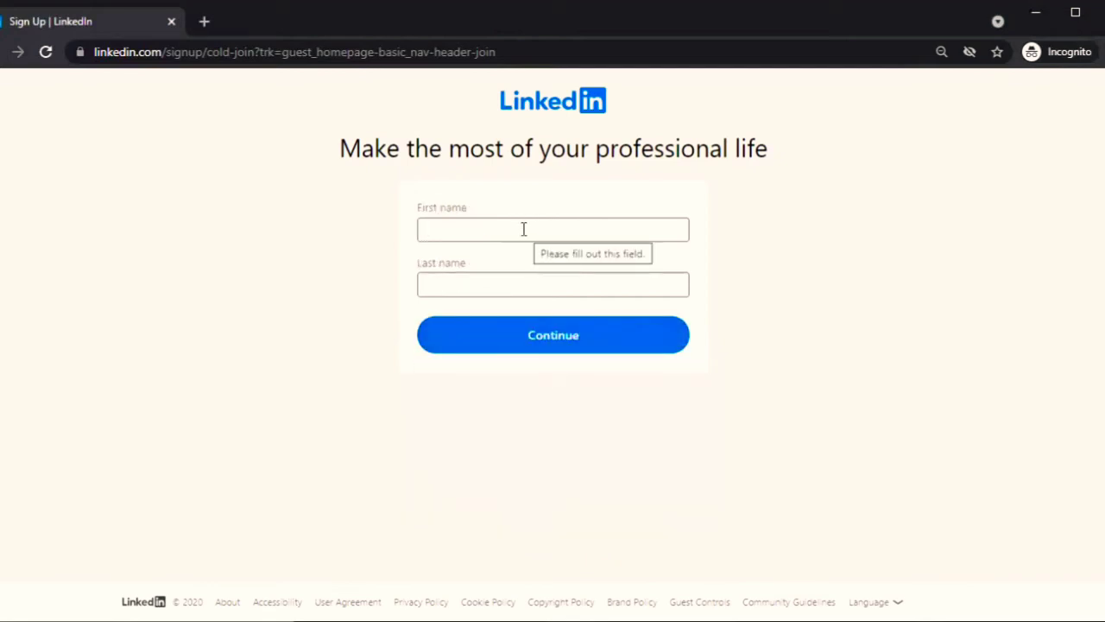
Step: Enter the member's first and last name, fixing the mistyped first name, and continue
text(Joel)
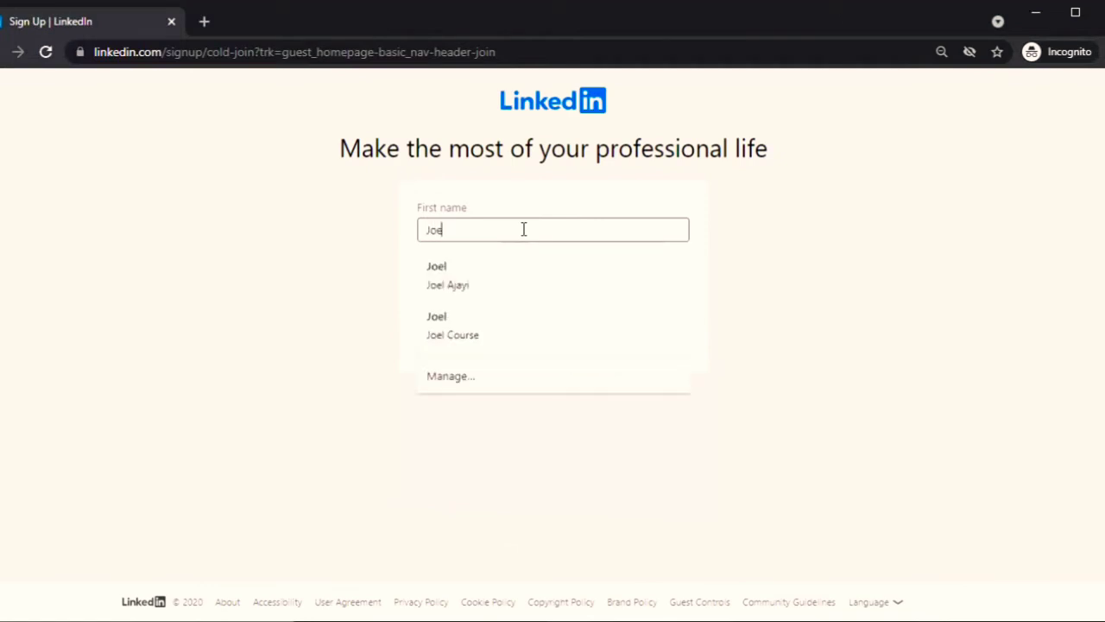
key(BackSpace)
key(BackSpace)
key(BackSpace)
key(BackSpace)
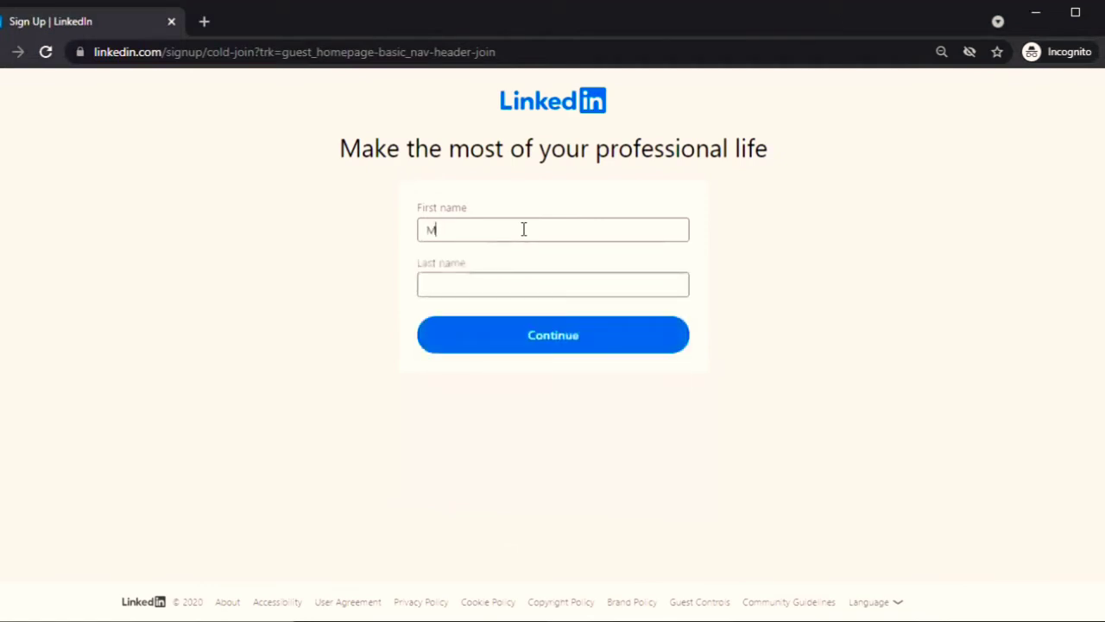
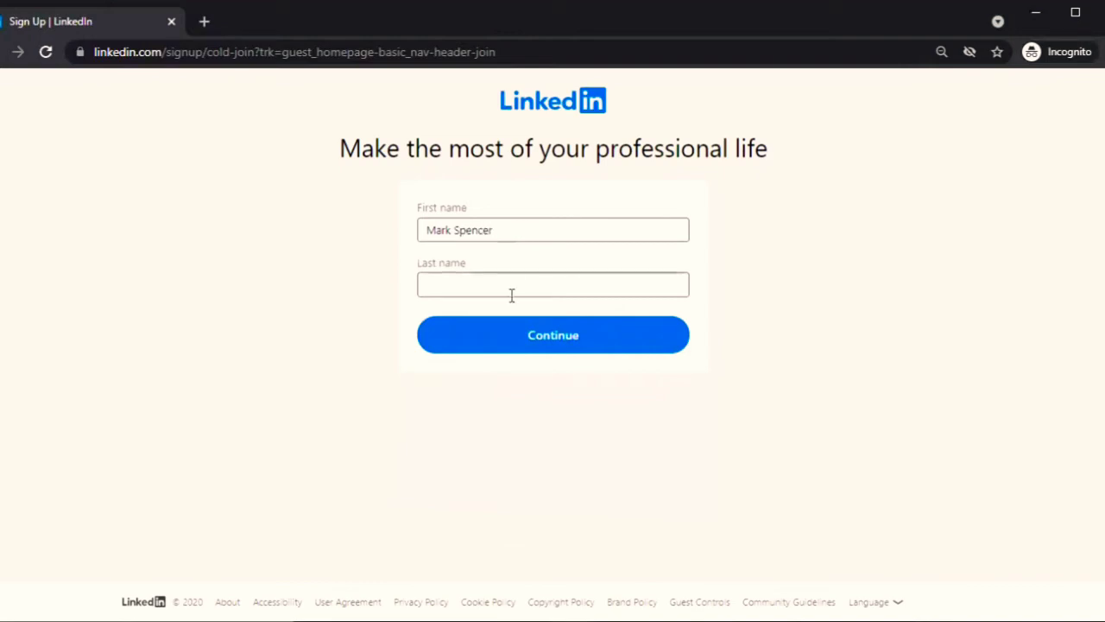
click(512, 296)
click(555, 225)
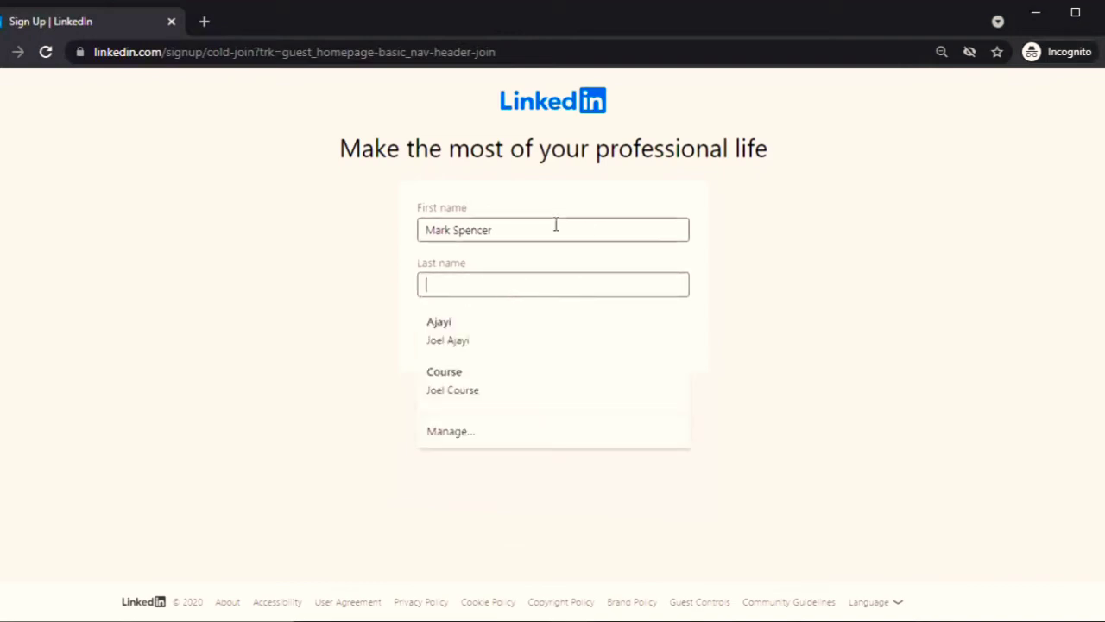
key(BackSpace)
key(BackSpace)
key(BackSpace)
key(BackSpace)
key(BackSpace)
key(BackSpace)
key(BackSpace)
key(BackSpace)
key(BackSpace)
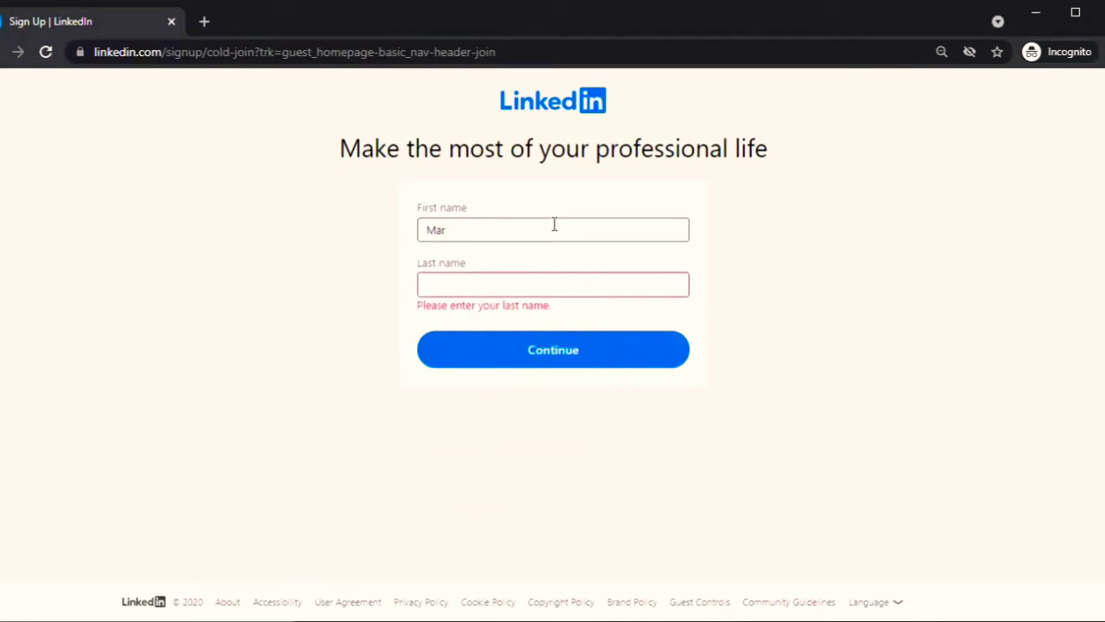
text(k)
click(532, 281)
text(Spence)
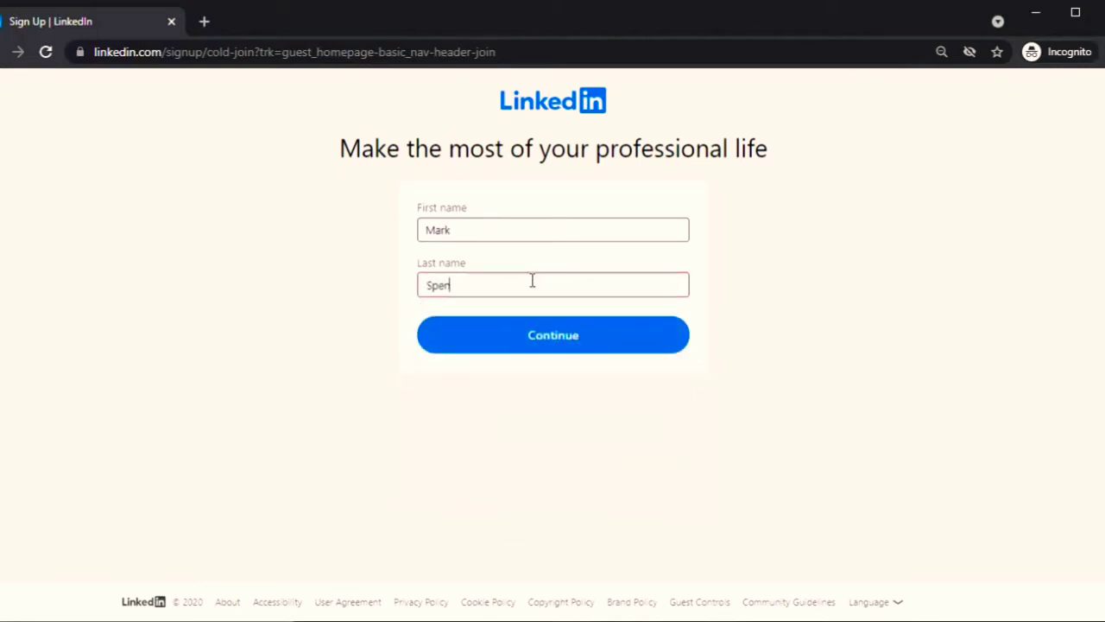
text(r)
click(546, 339)
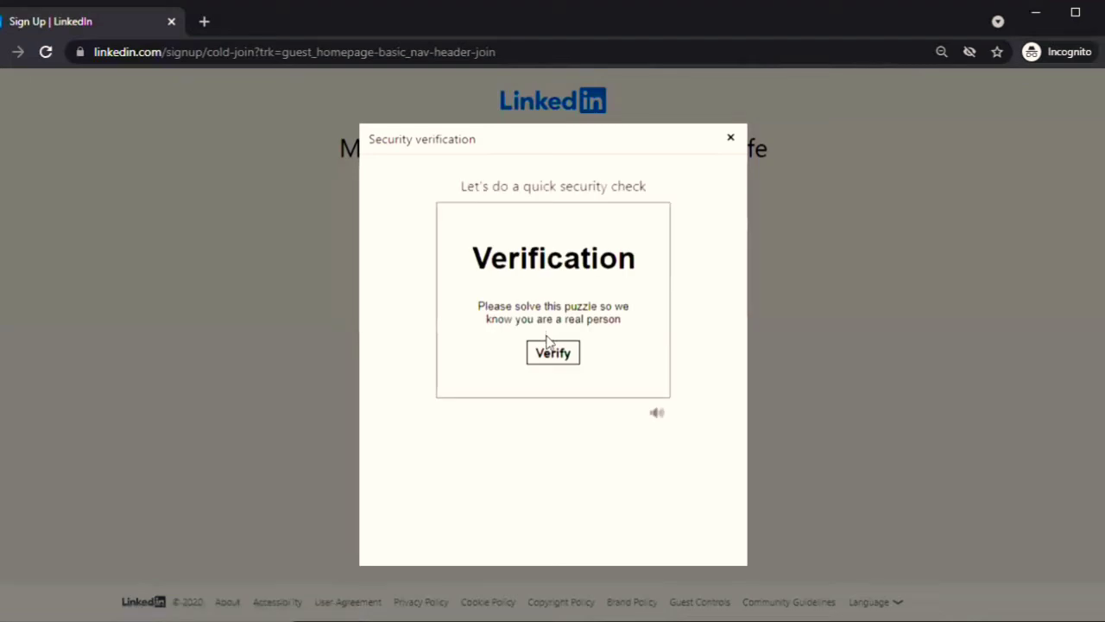
Step: Start the security puzzle and pick the upright deer tile in each round
click(553, 355)
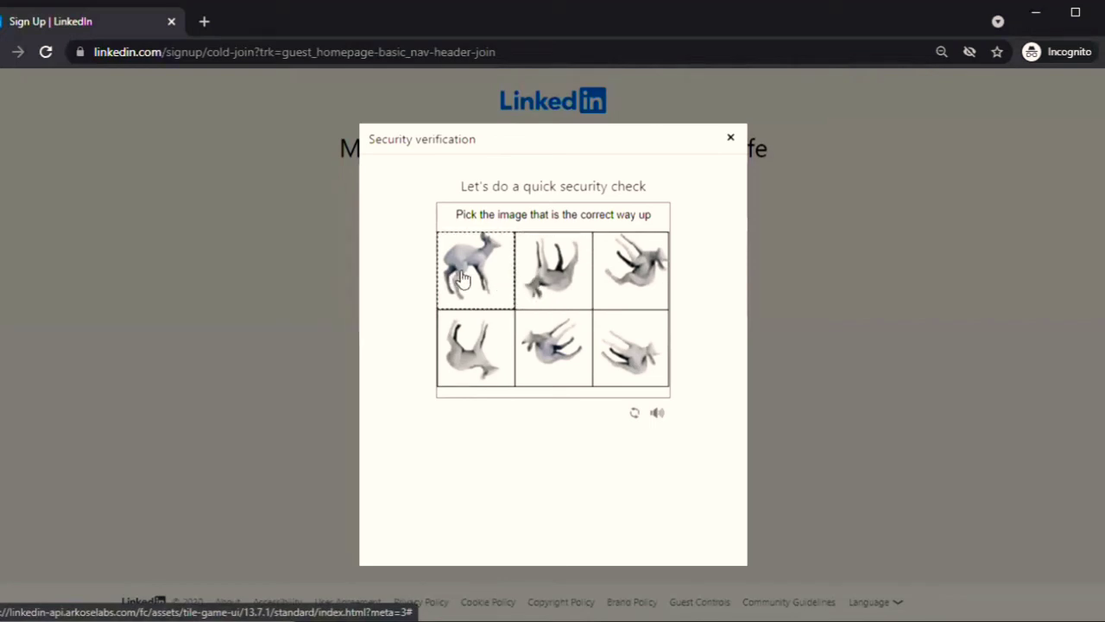
click(463, 276)
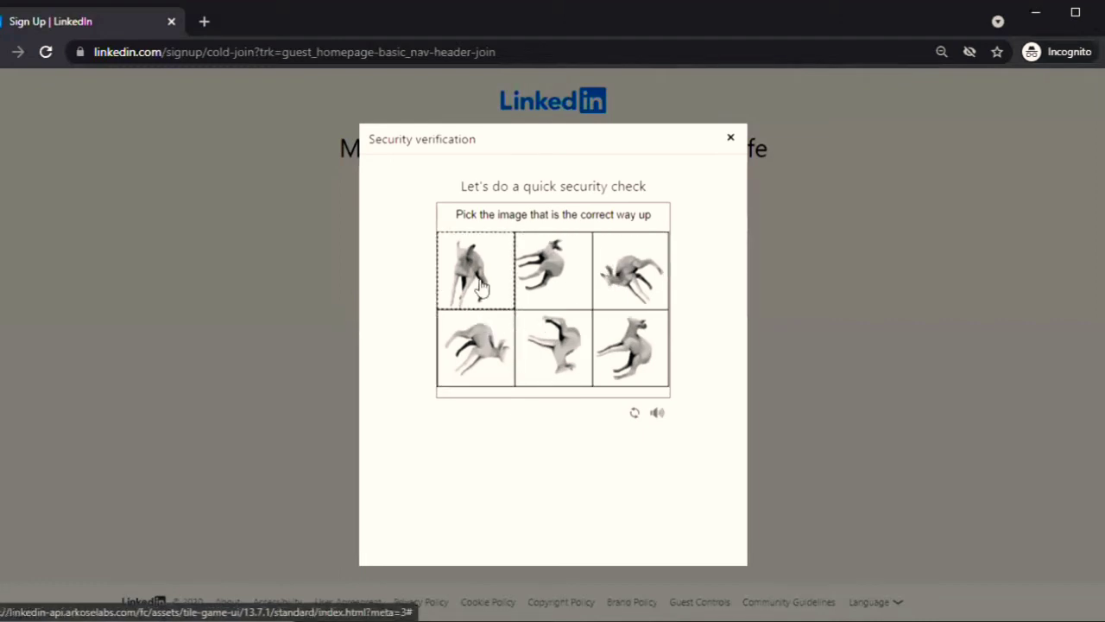
click(481, 287)
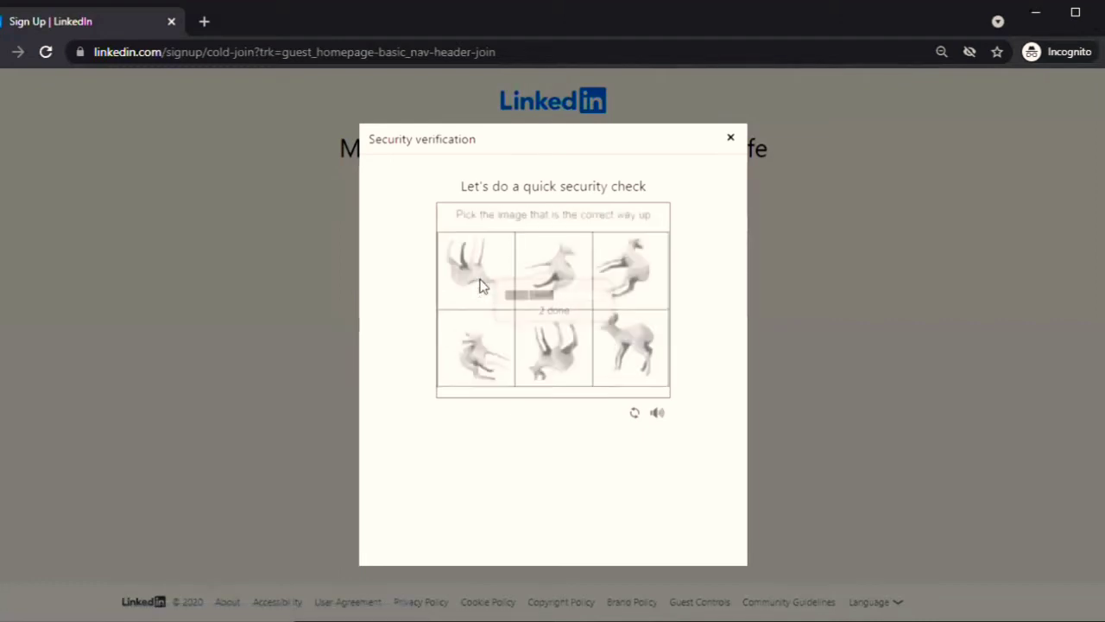
click(636, 338)
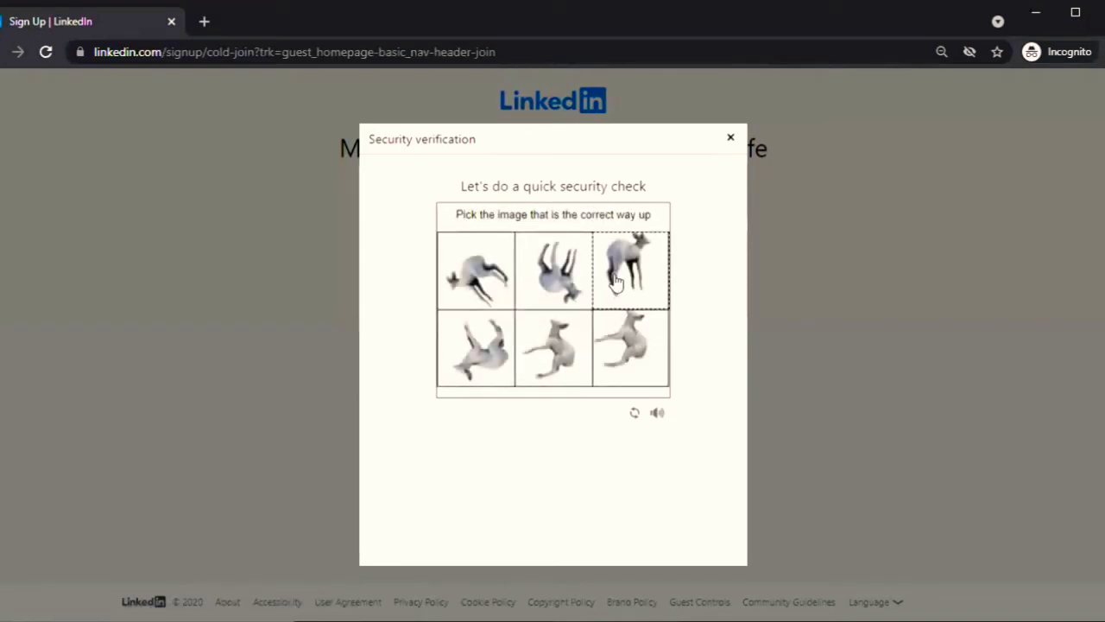
click(616, 281)
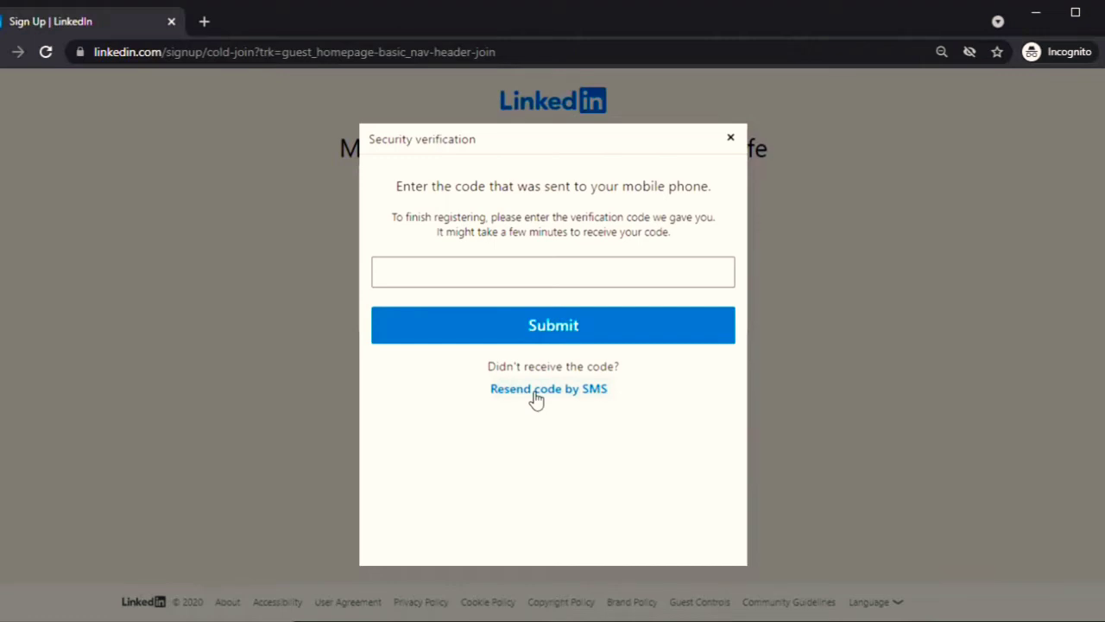
Step: Resend the code by SMS, enter the six-digit verification code, and submit it
click(535, 392)
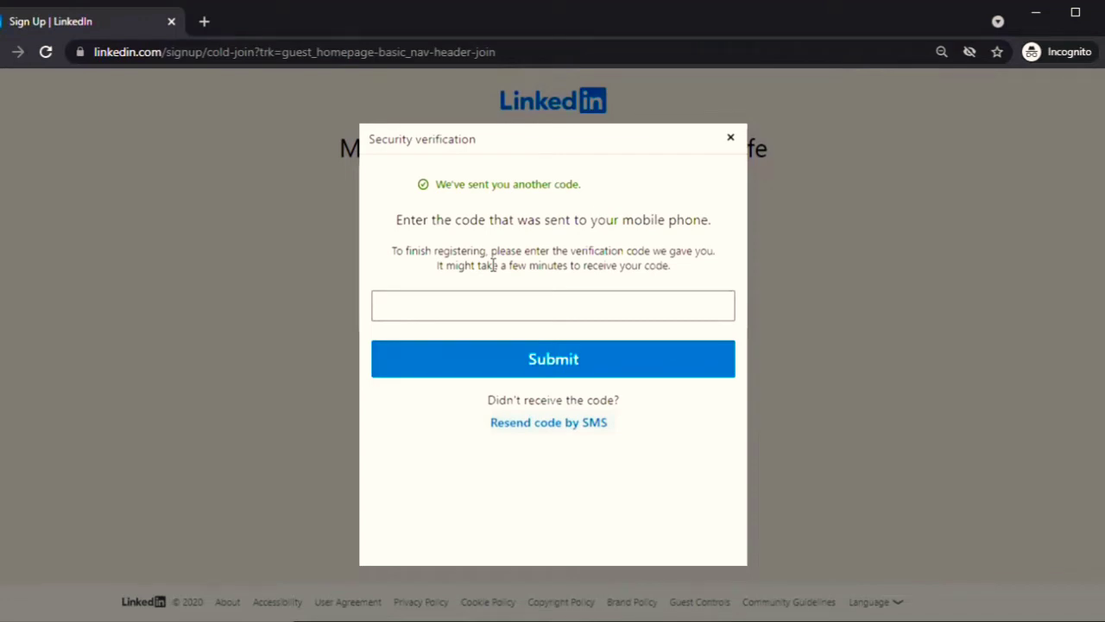
click(501, 311)
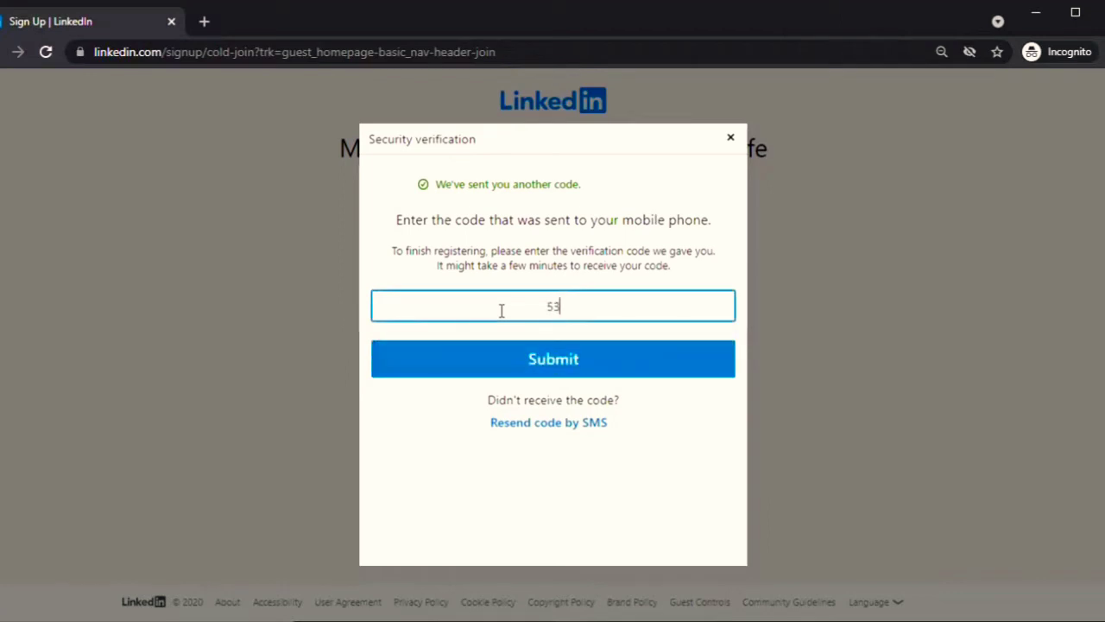
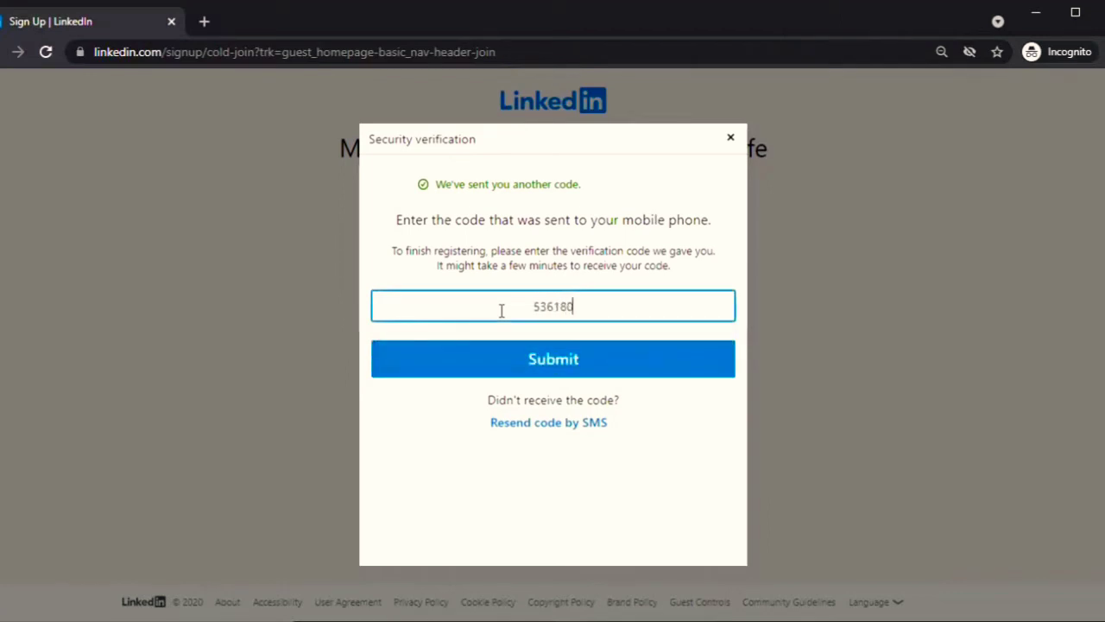
click(531, 373)
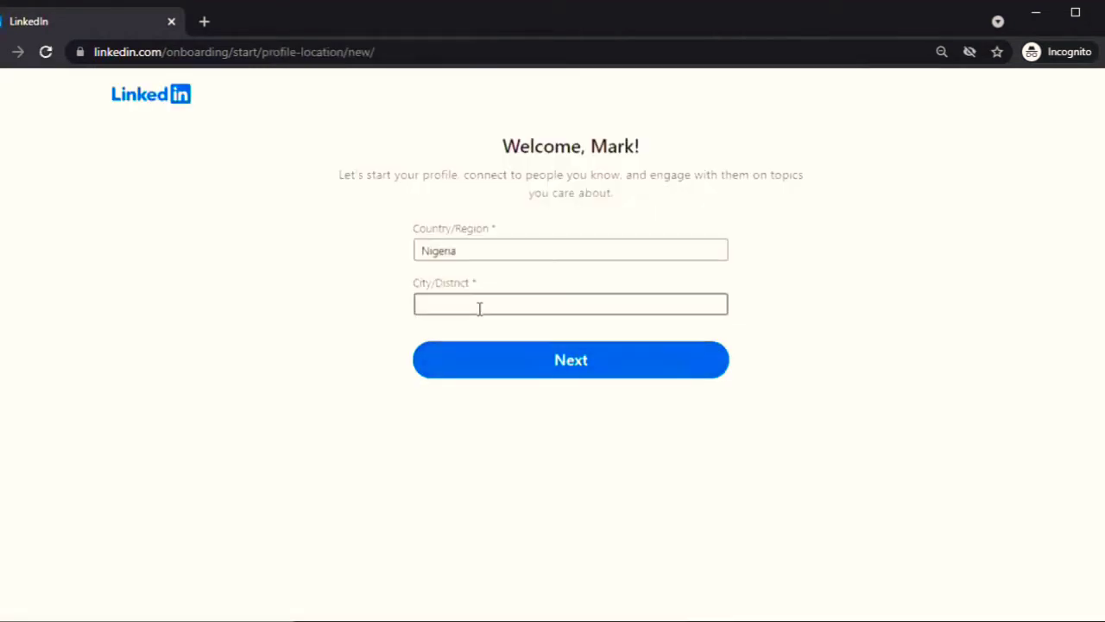
Step: Set City/District to 'Abuja, Federal Capital Territory, Nigeria' from the suggestions and continue
click(480, 308)
text(Abuja)
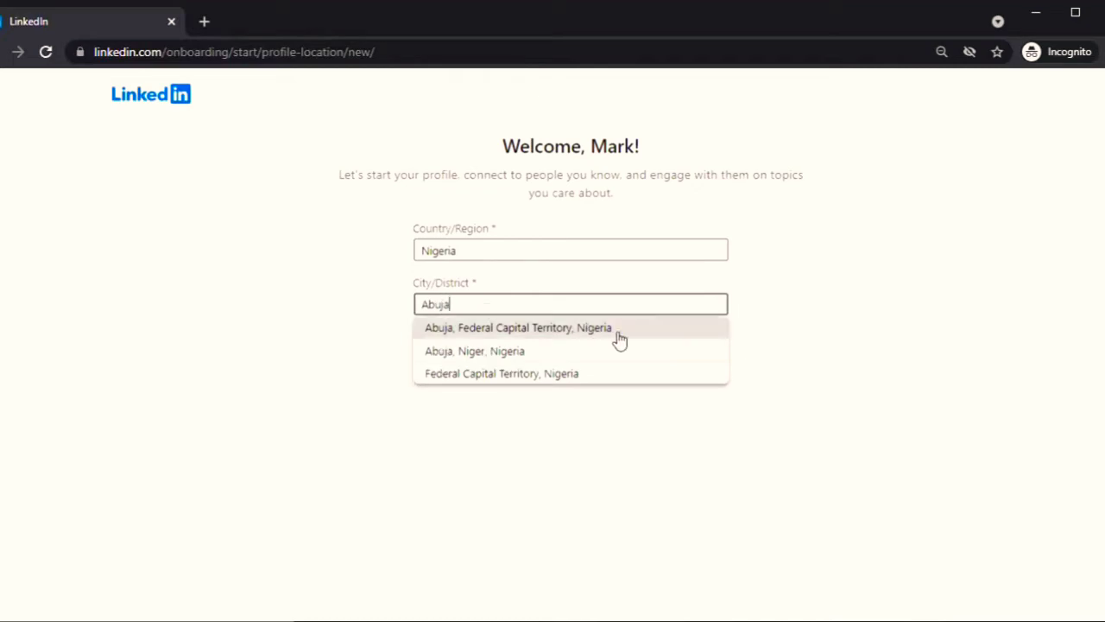
click(618, 331)
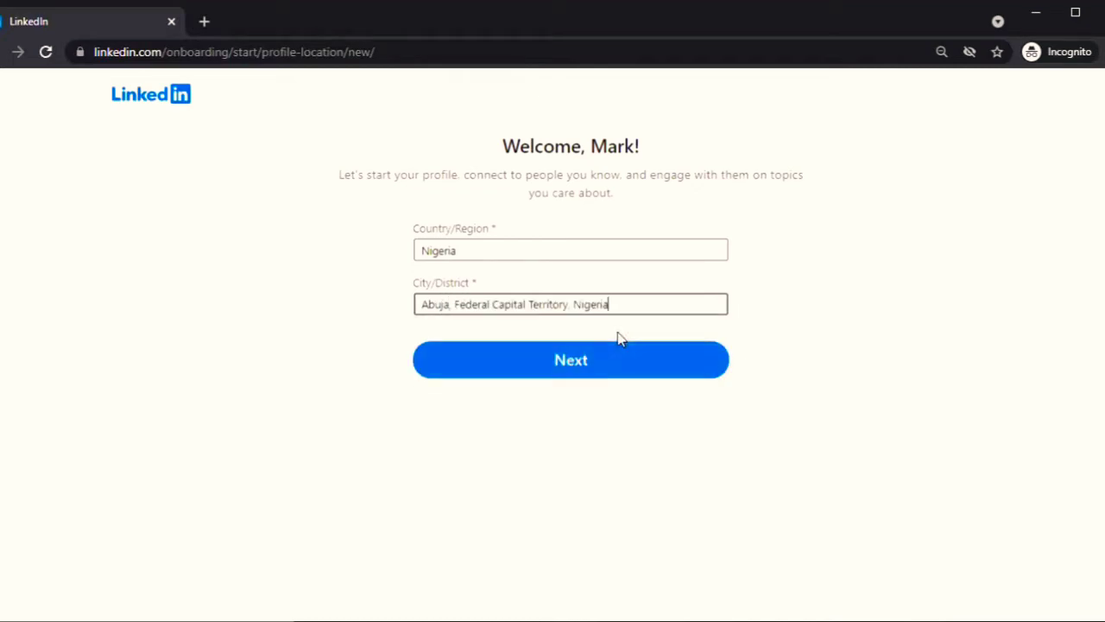
click(594, 373)
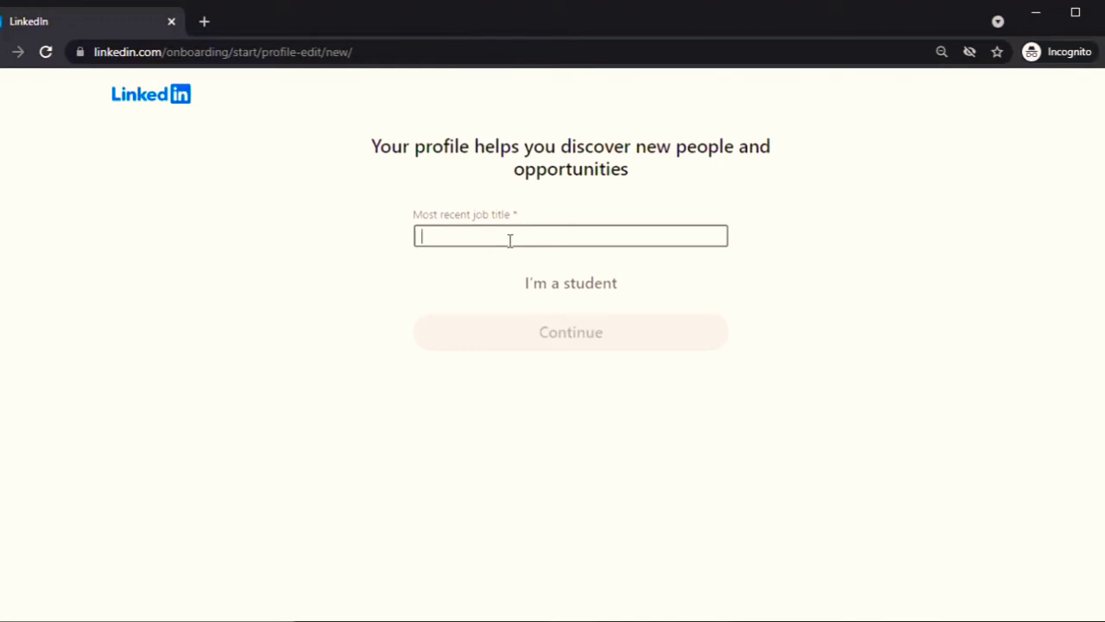
Step: Set job title Designer, employment type Freelance, and industry Animation
text(Designer)
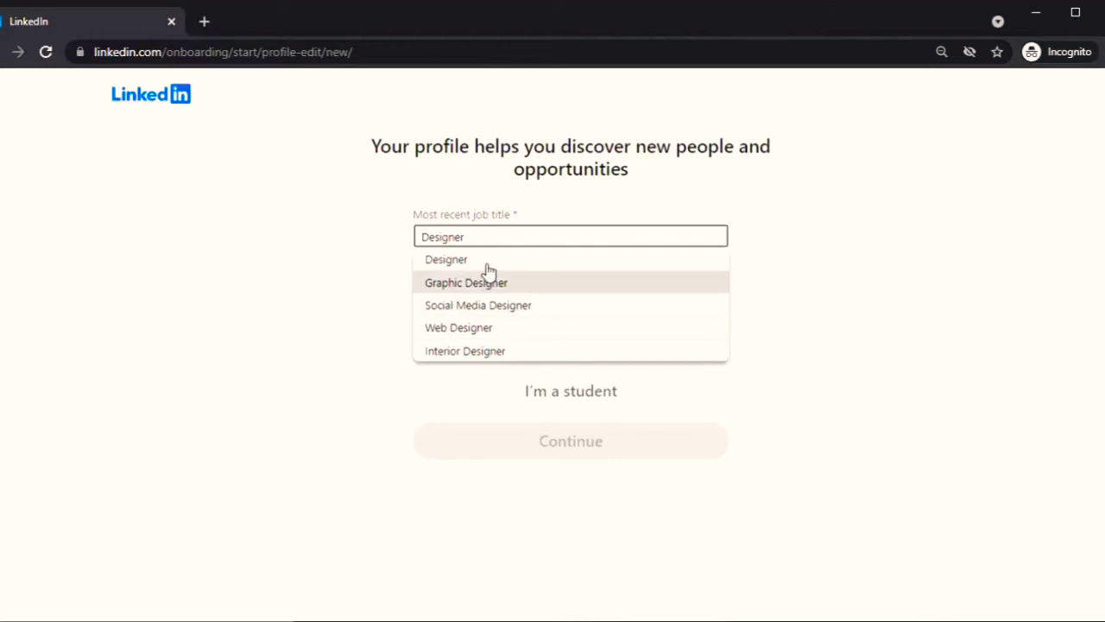
click(488, 259)
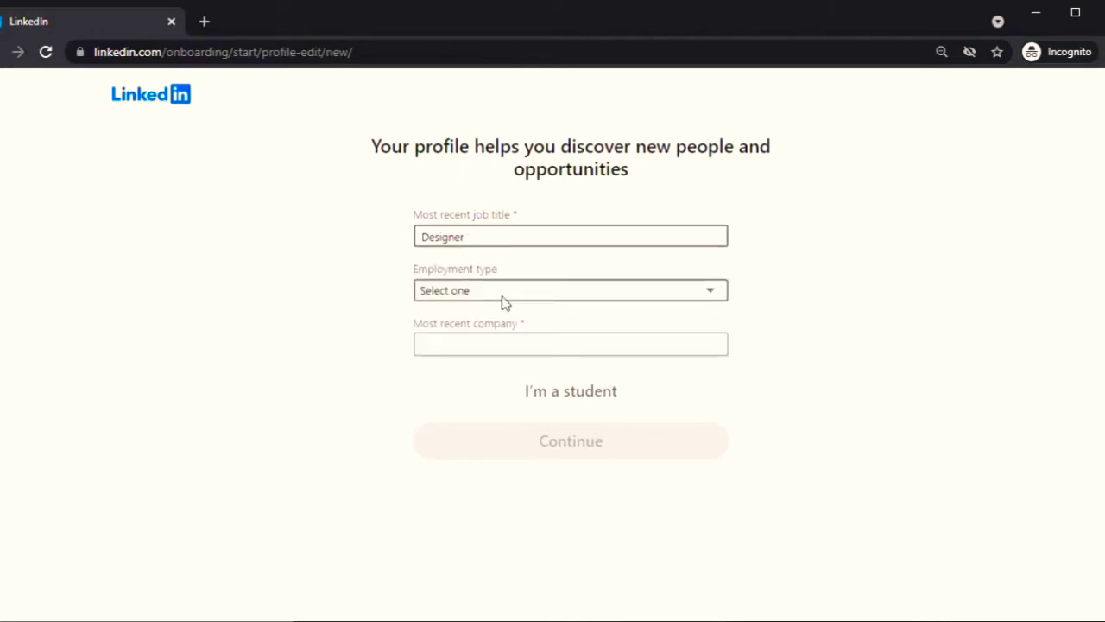
click(503, 301)
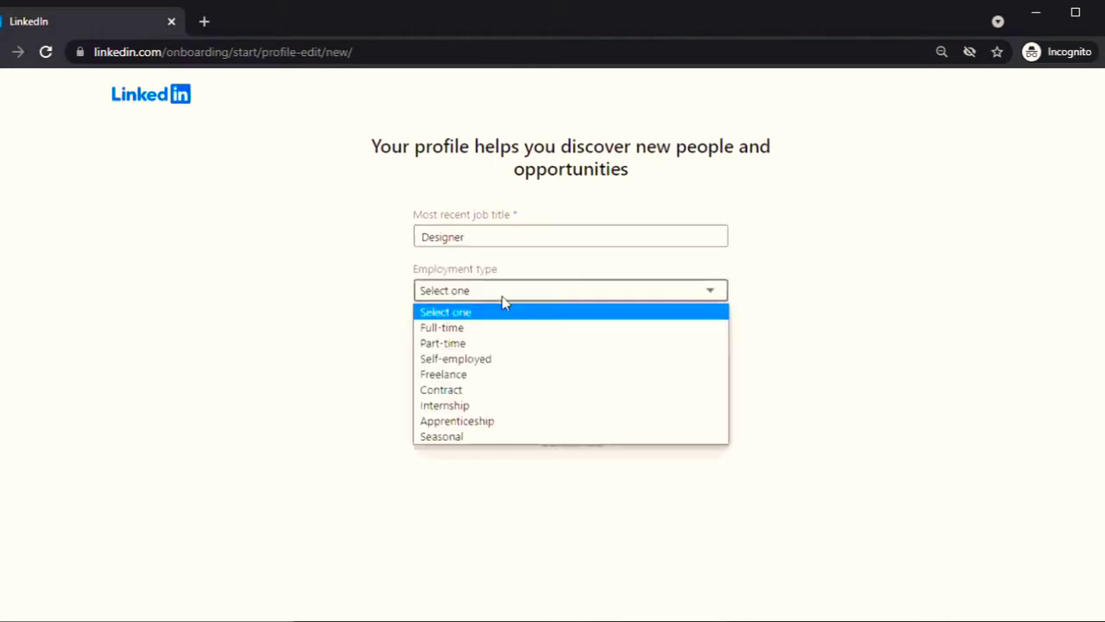
click(458, 381)
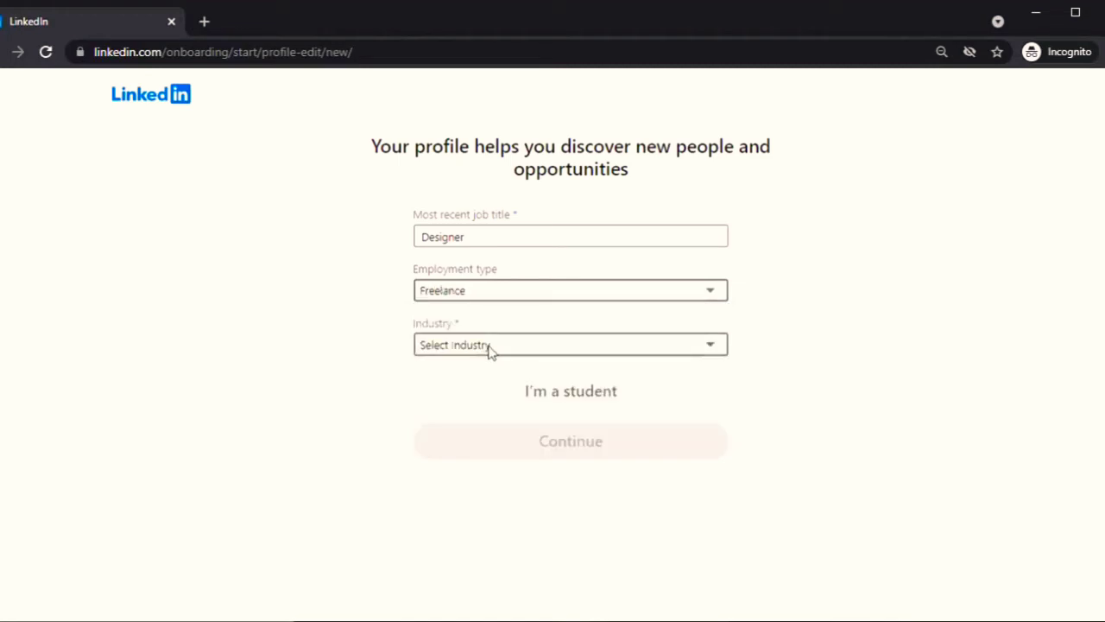
click(490, 346)
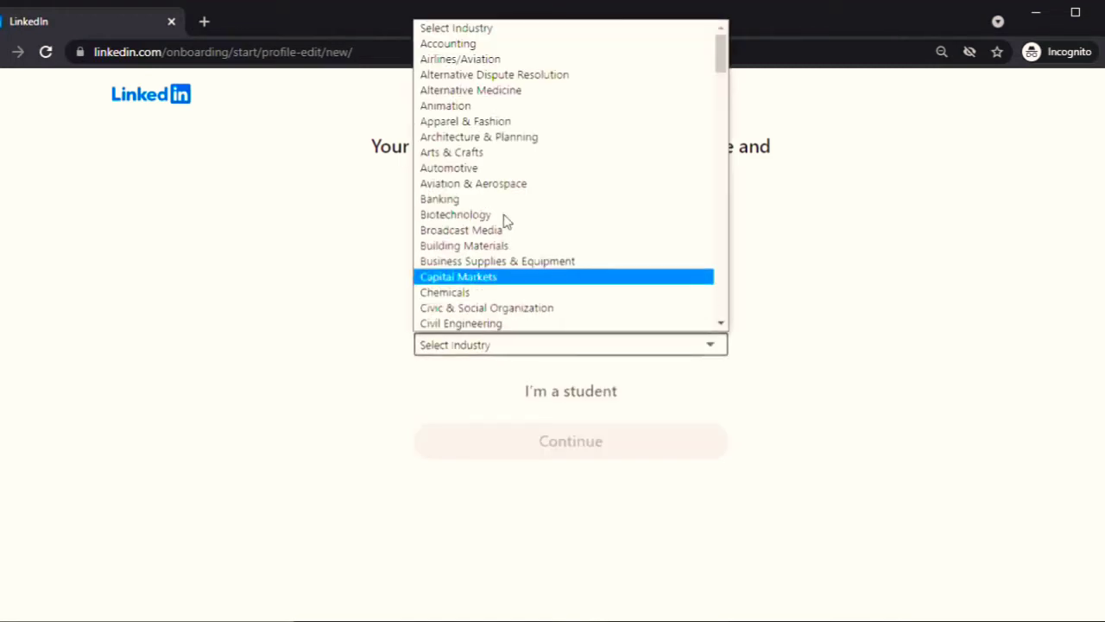
click(464, 105)
click(570, 404)
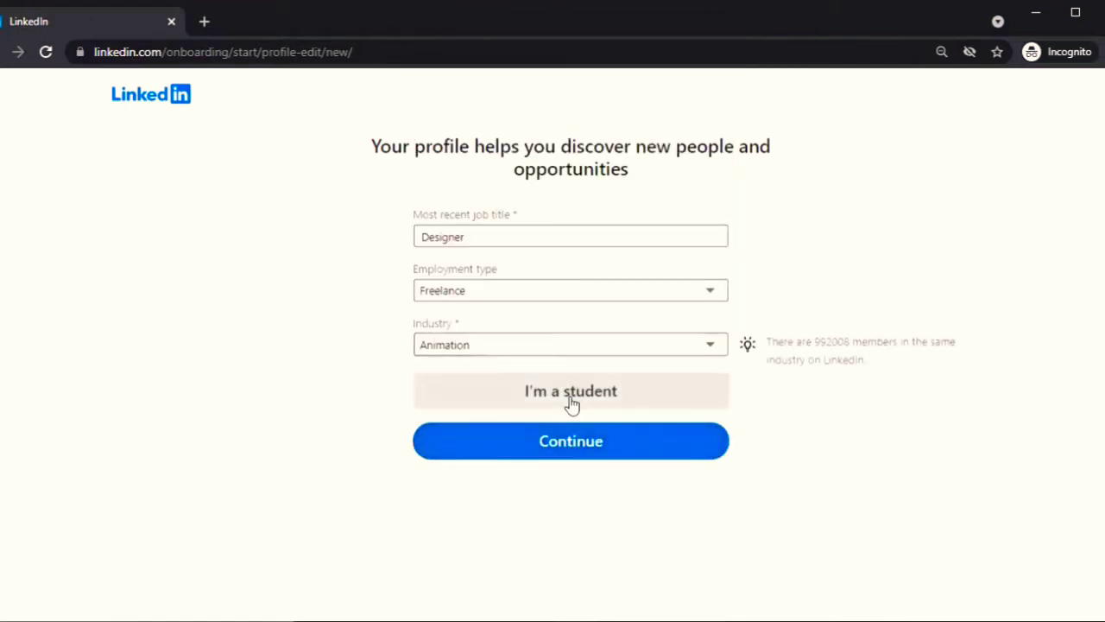
Step: Fill in school Federal University of Technology Akure, degree b.sc, and specialization Physics
click(523, 230)
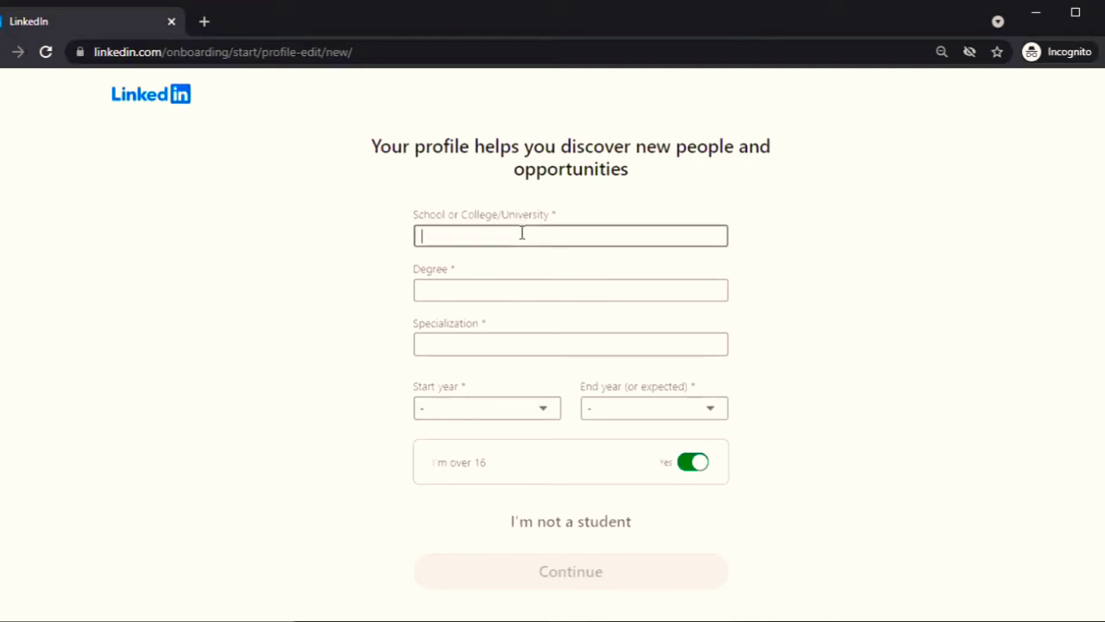
text(futru)
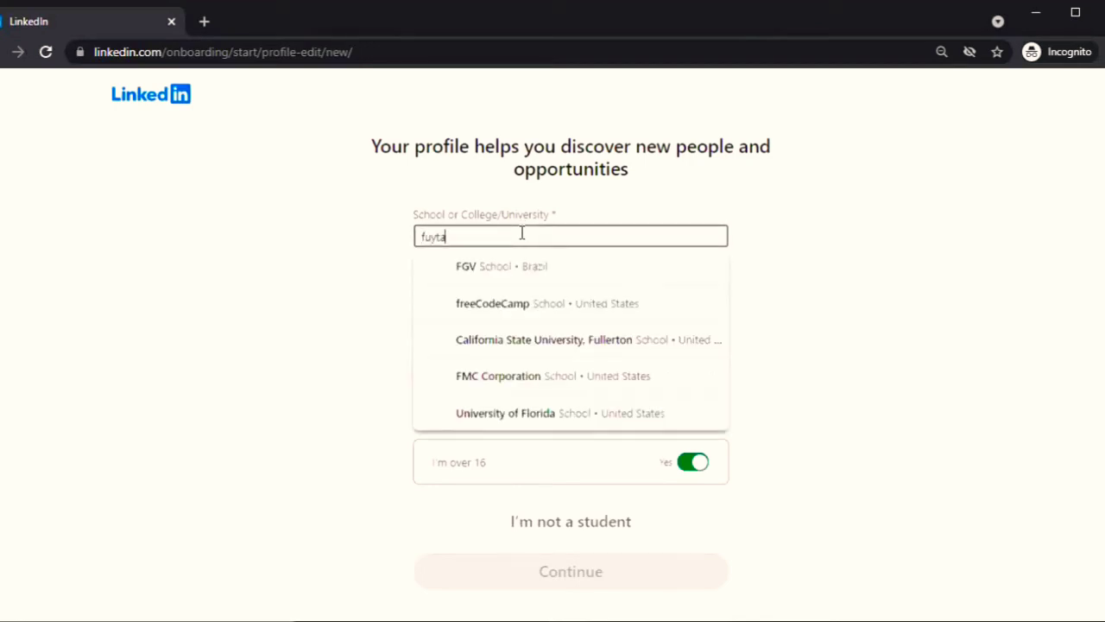
key(BackSpace)
key(BackSpace)
key(BackSpace)
text(ta)
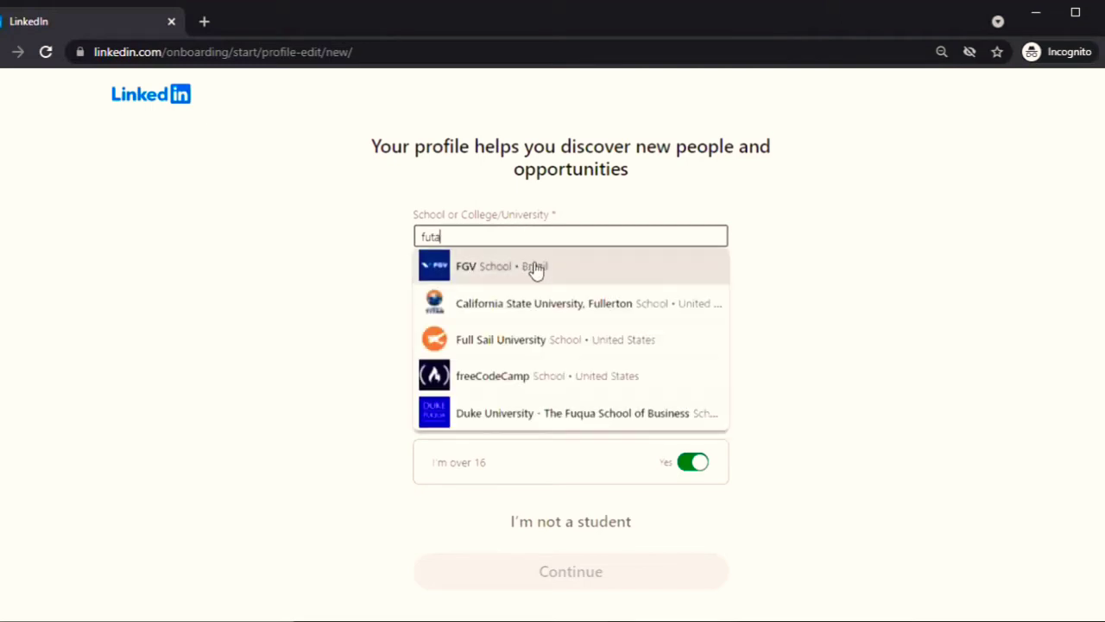
click(593, 279)
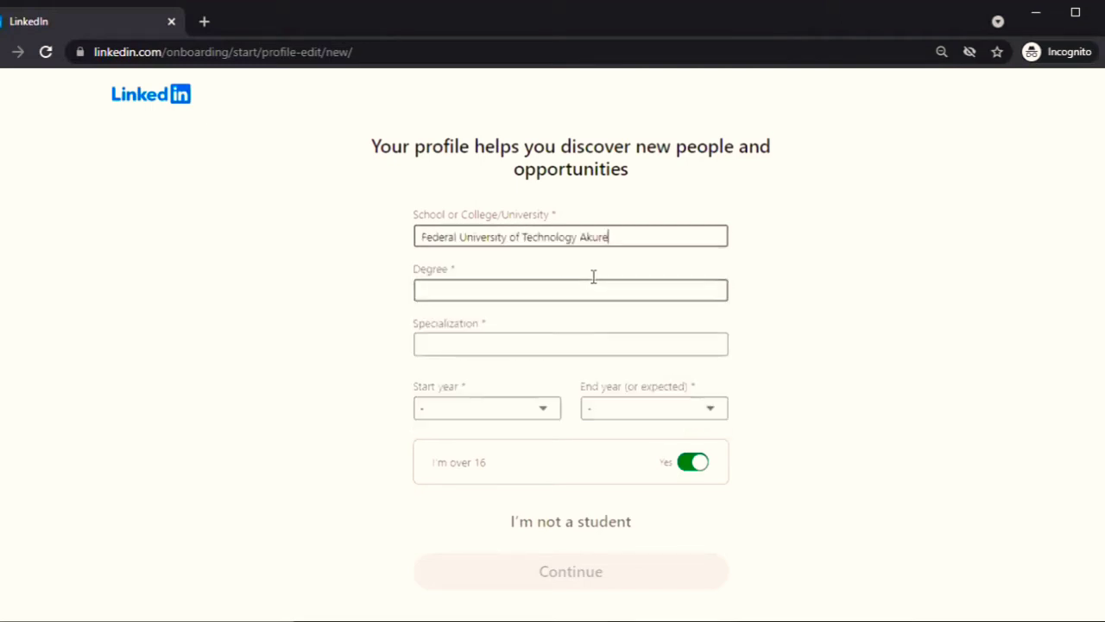
click(551, 288)
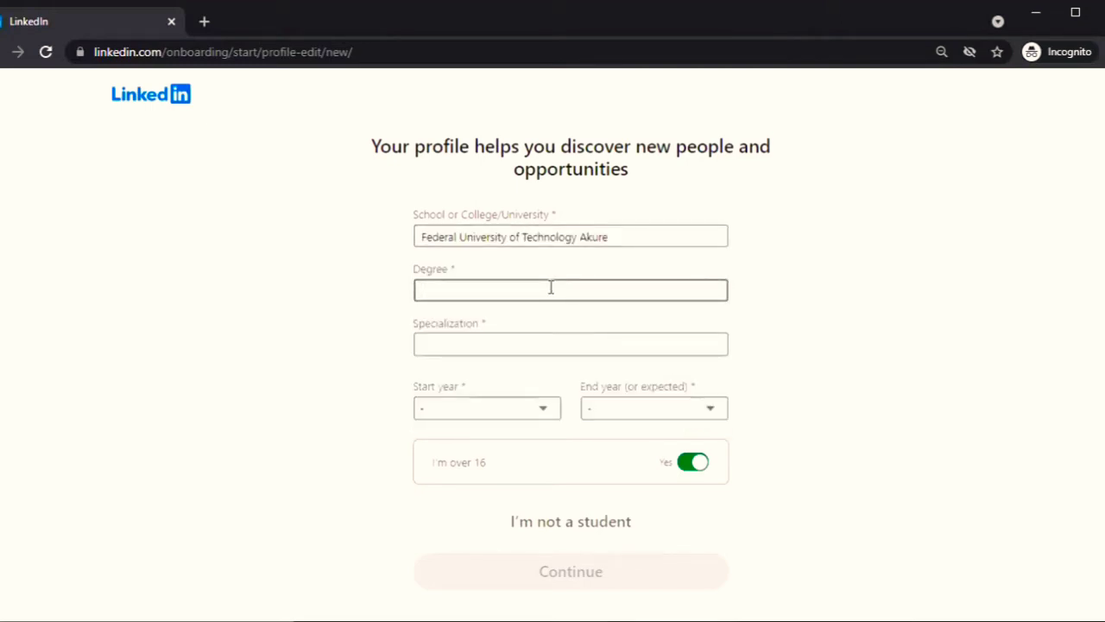
text(b.sc)
click(521, 341)
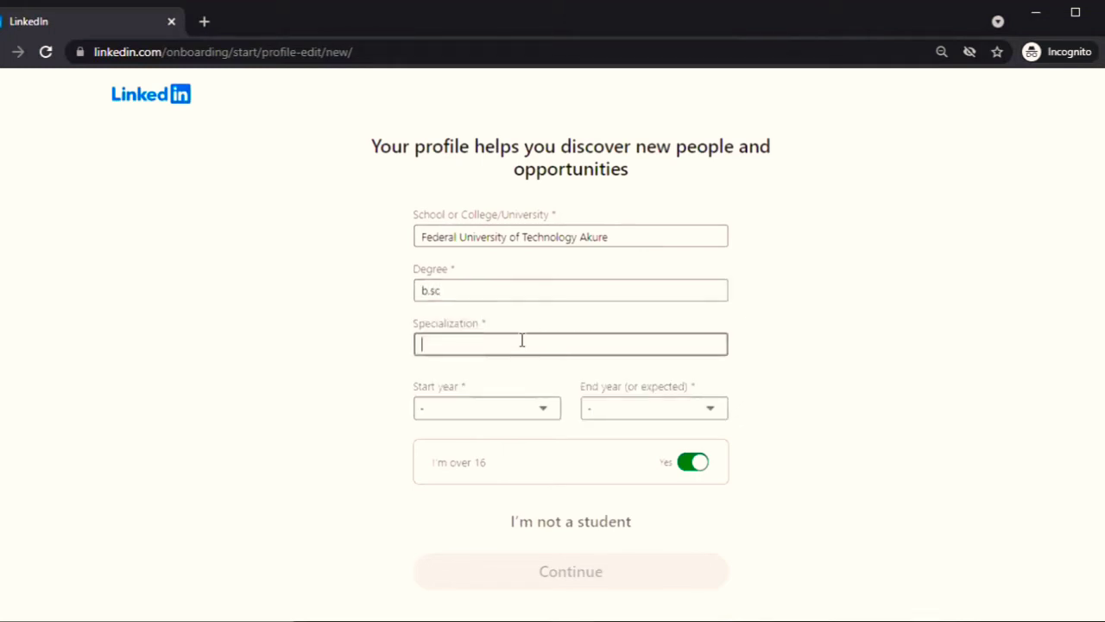
text(phy)
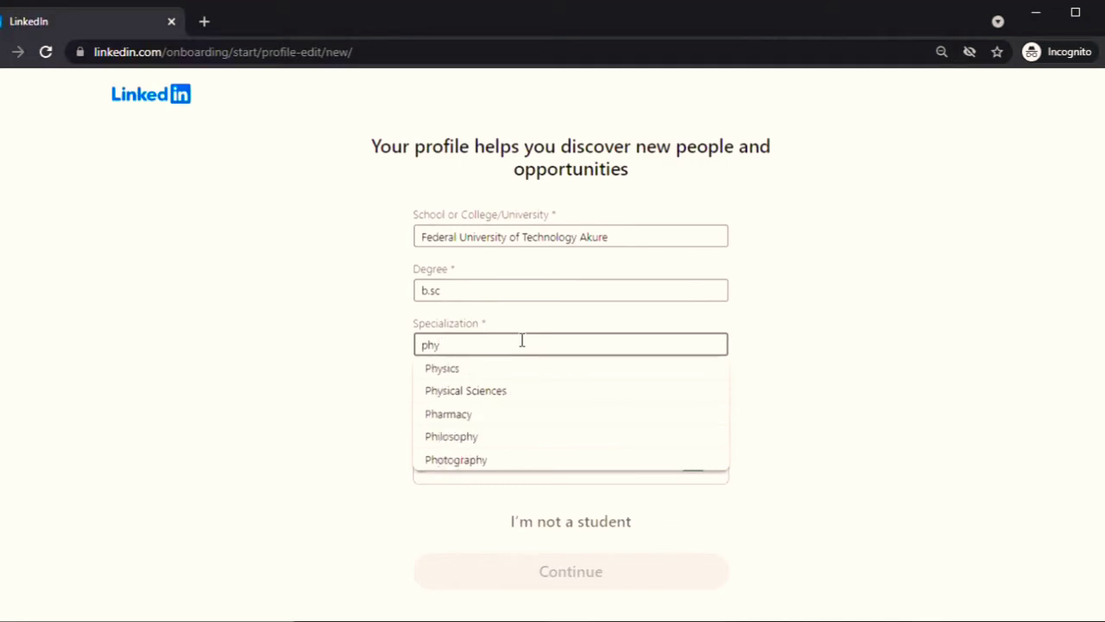
text(sic)
click(497, 369)
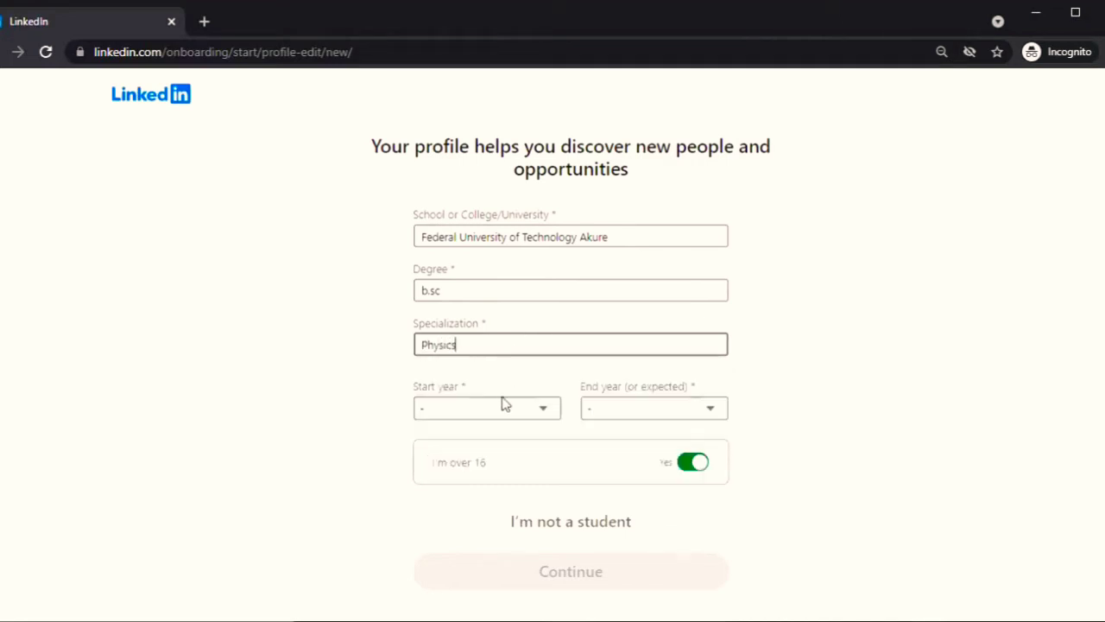
Step: Set start year 2013, then switch back to the job details form and submit it
click(498, 412)
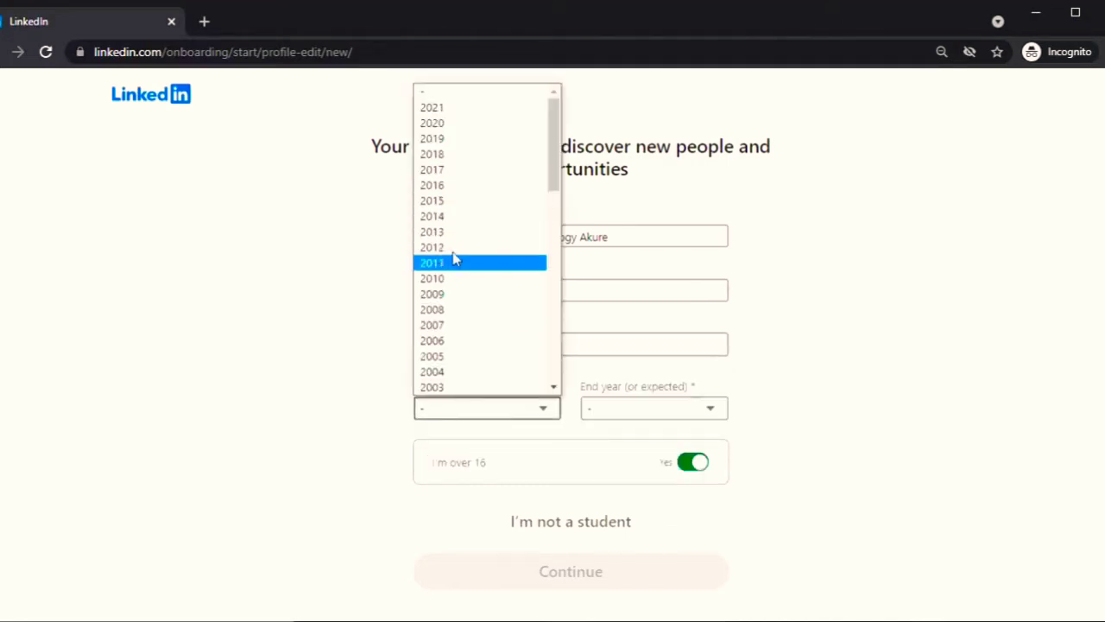
click(472, 231)
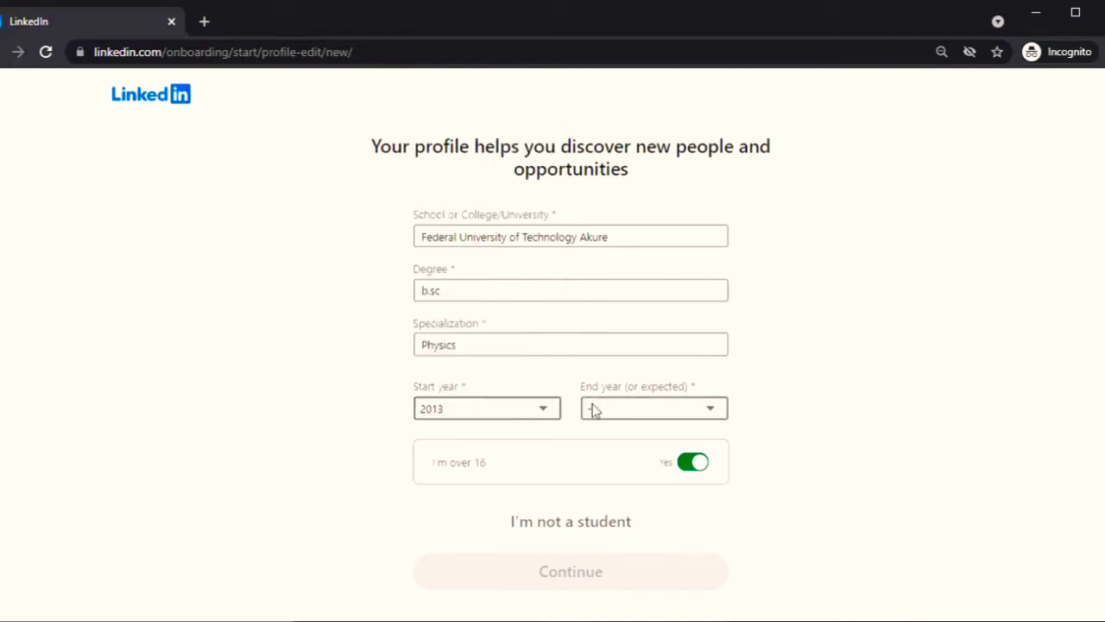
click(593, 411)
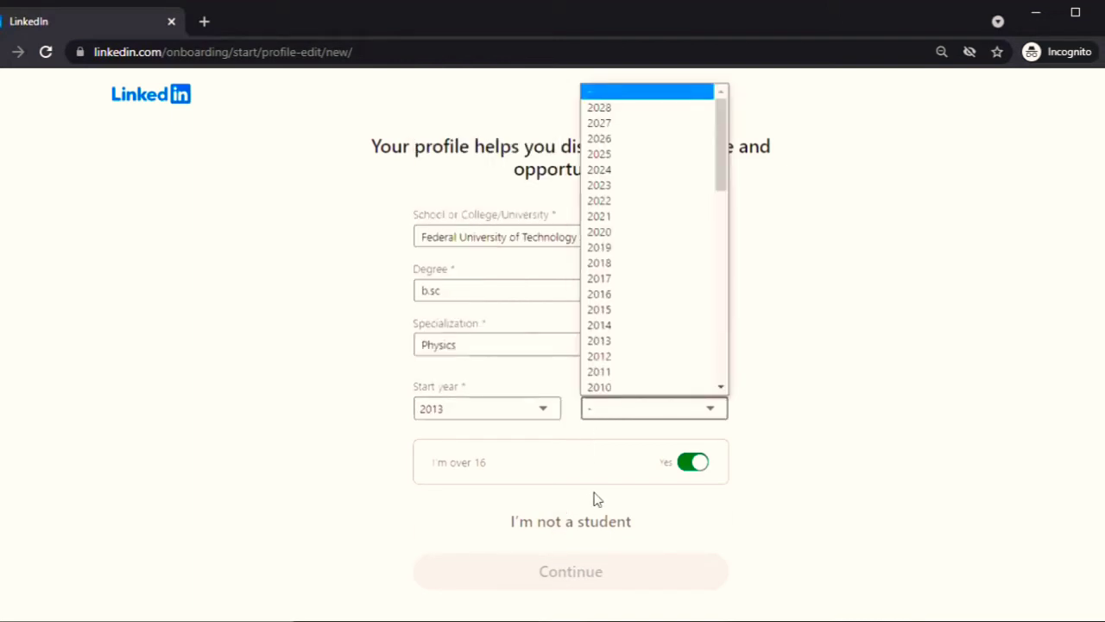
click(563, 529)
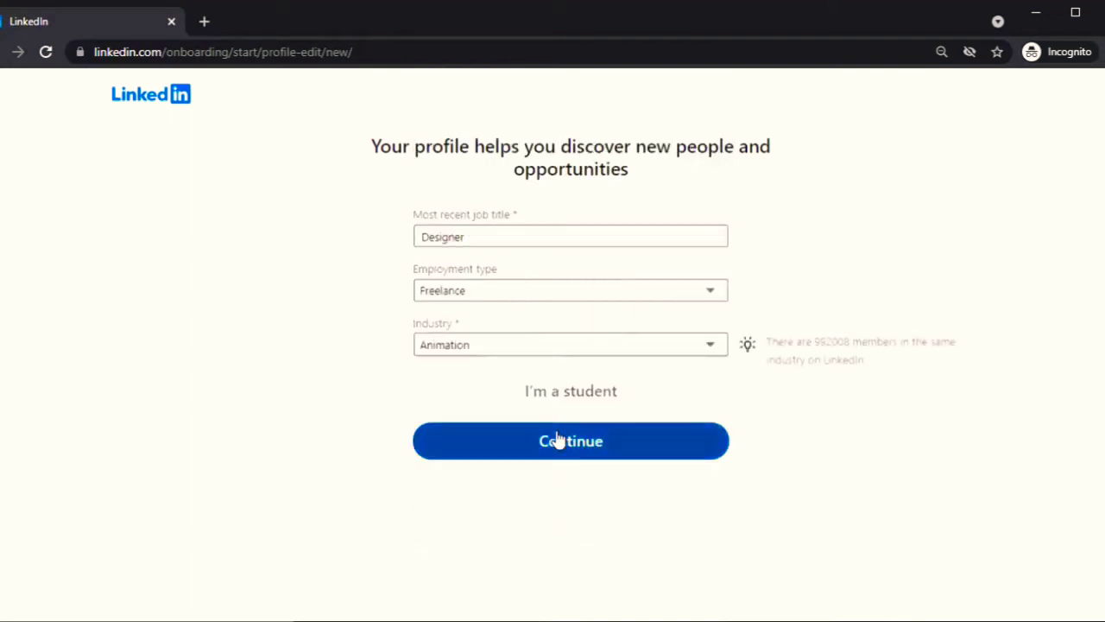
click(556, 452)
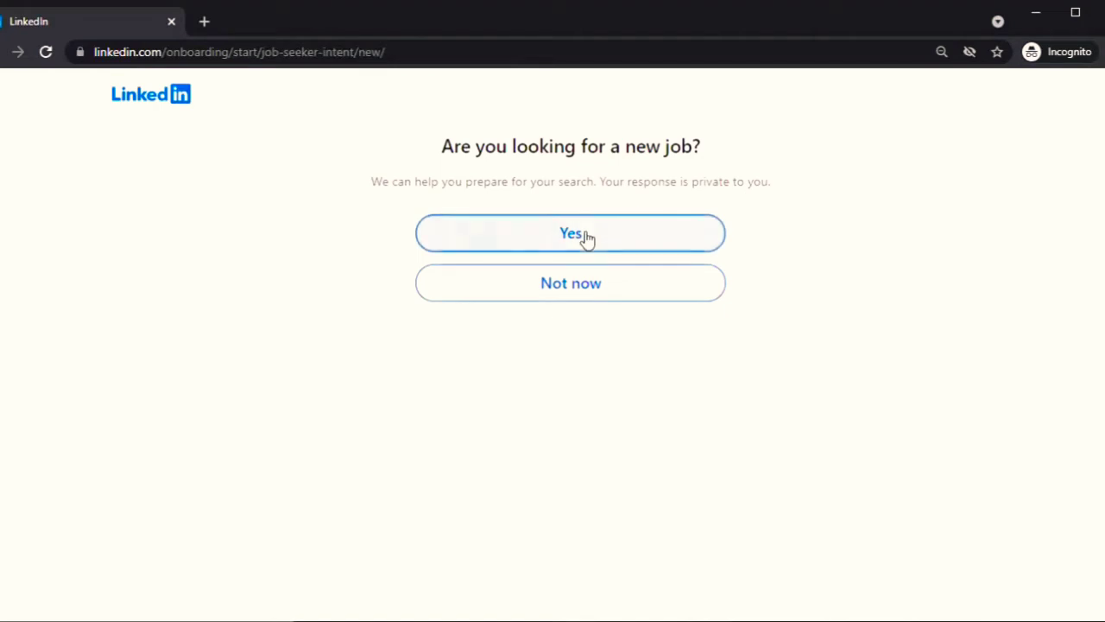
Step: Decline job-seeking help and enter a Gmail address for contact import
click(574, 285)
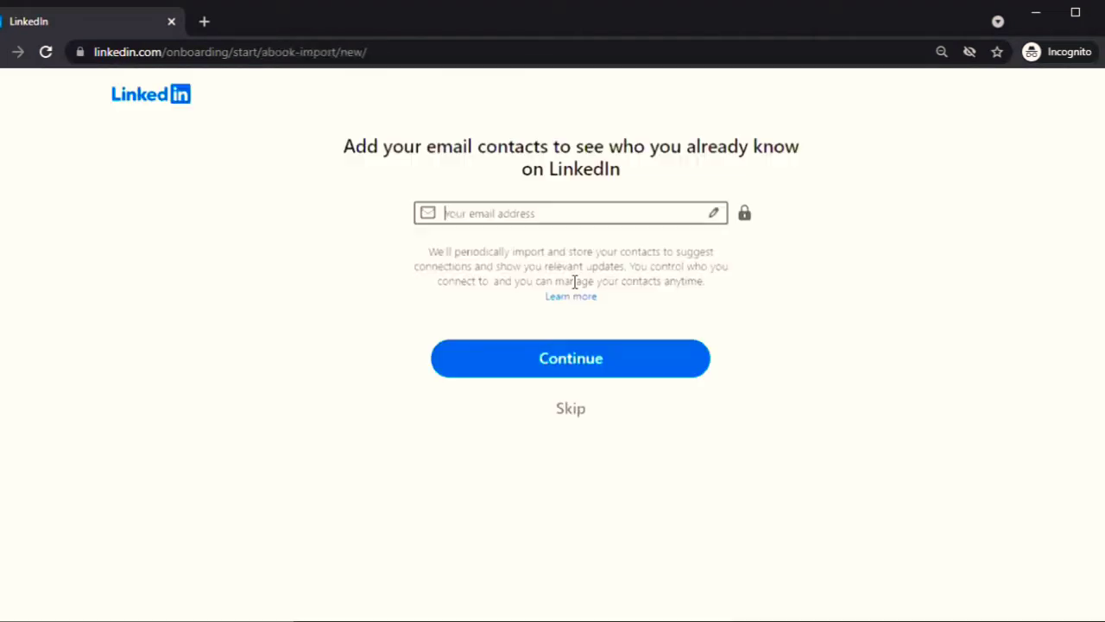
click(536, 213)
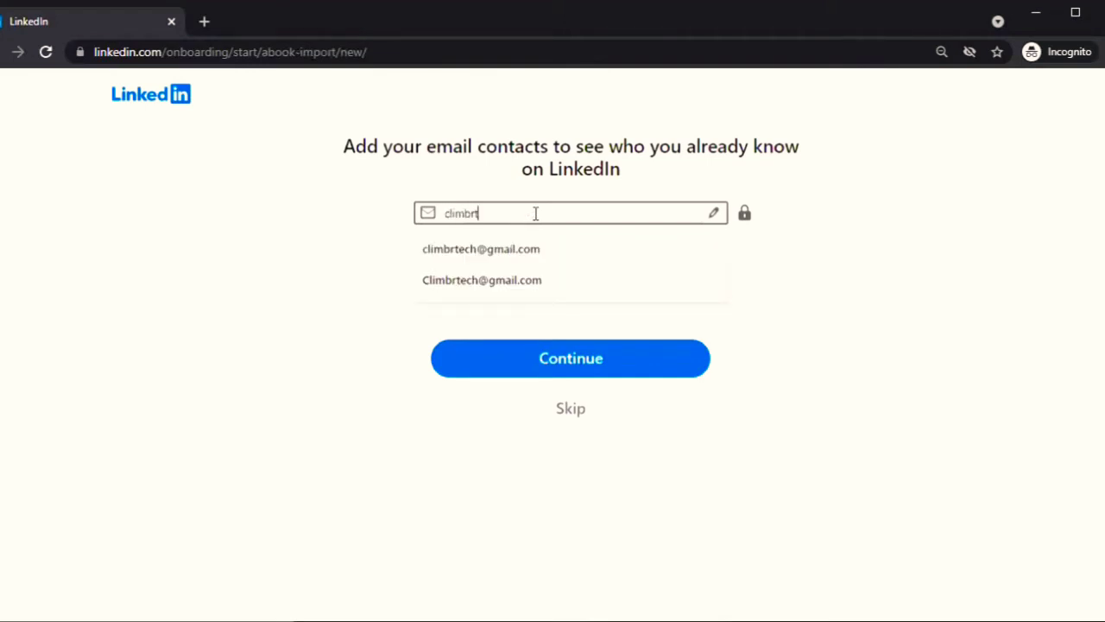
click(524, 252)
click(535, 362)
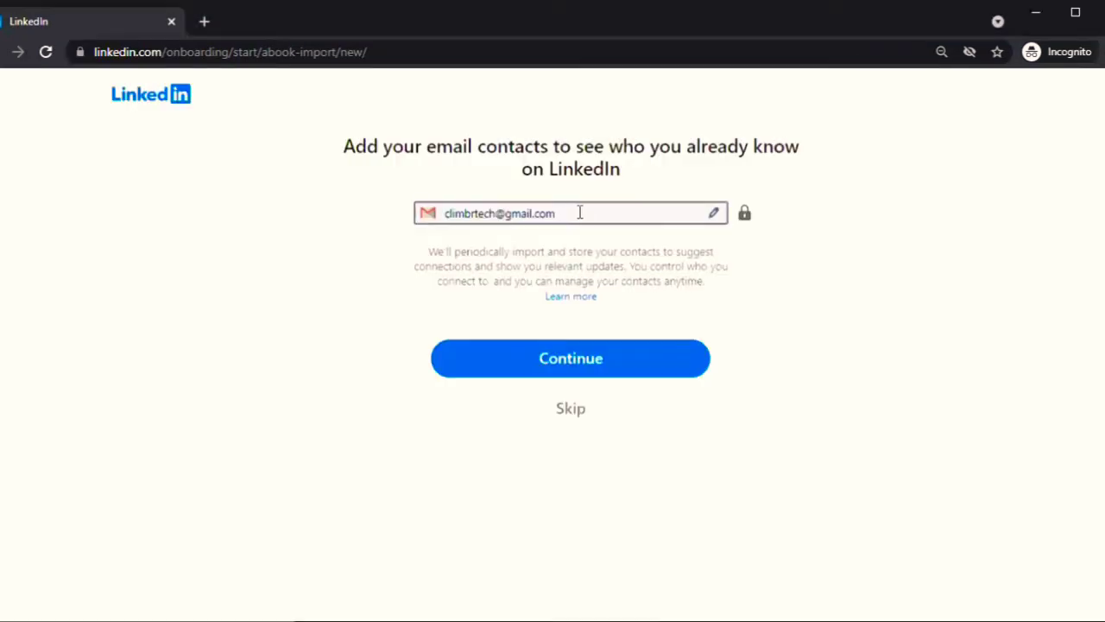
Step: Replace the contact-import e-mail with a different Gmail address and continue
click(715, 216)
click(653, 213)
key(BackSpace)
key(BackSpace)
key(BackSpace)
key(BackSpace)
key(BackSpace)
key(BackSpace)
key(BackSpace)
key(BackSpace)
key(BackSpace)
key(BackSpace)
key(BackSpace)
key(BackSpace)
key(BackSpace)
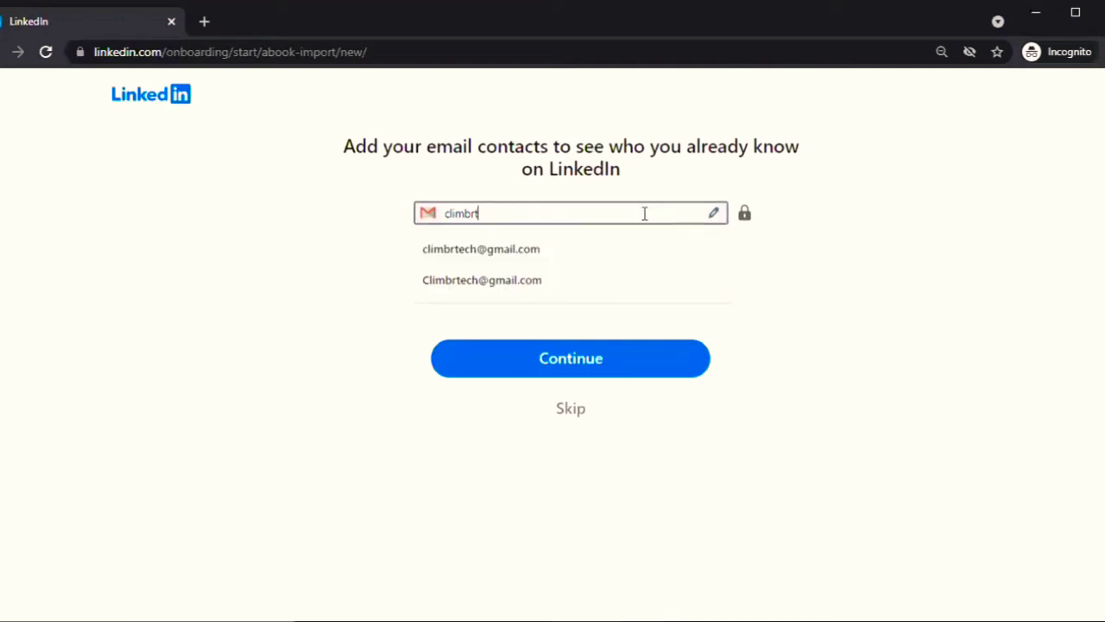
key(BackSpace)
key(BackSpace)
key(BackSpace)
key(BackSpace)
key(BackSpace)
key(BackSpace)
key(BackSpace)
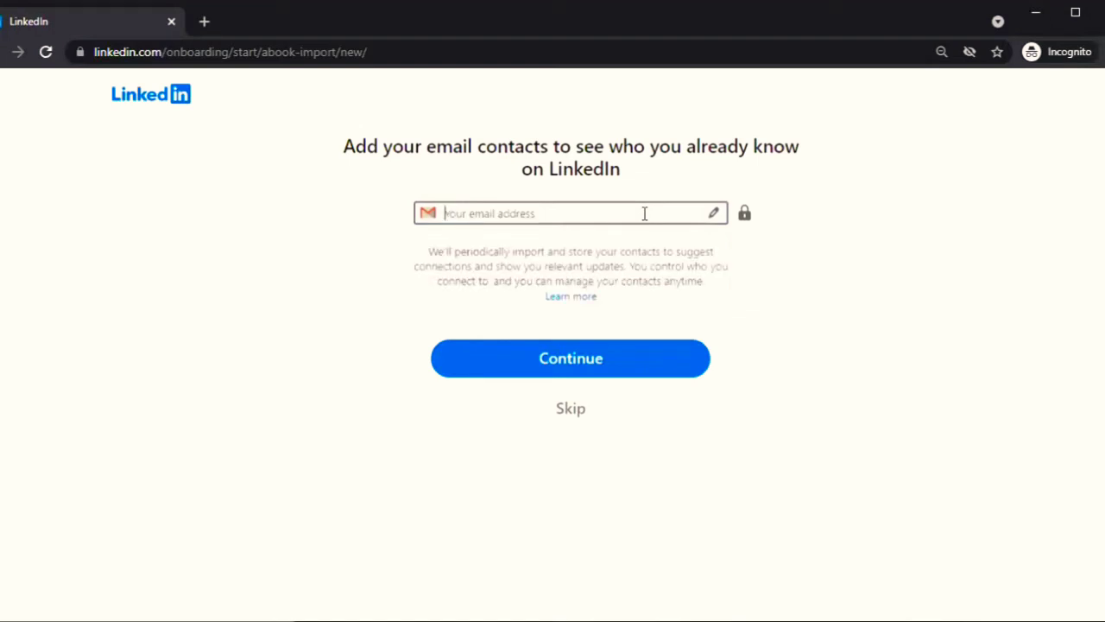
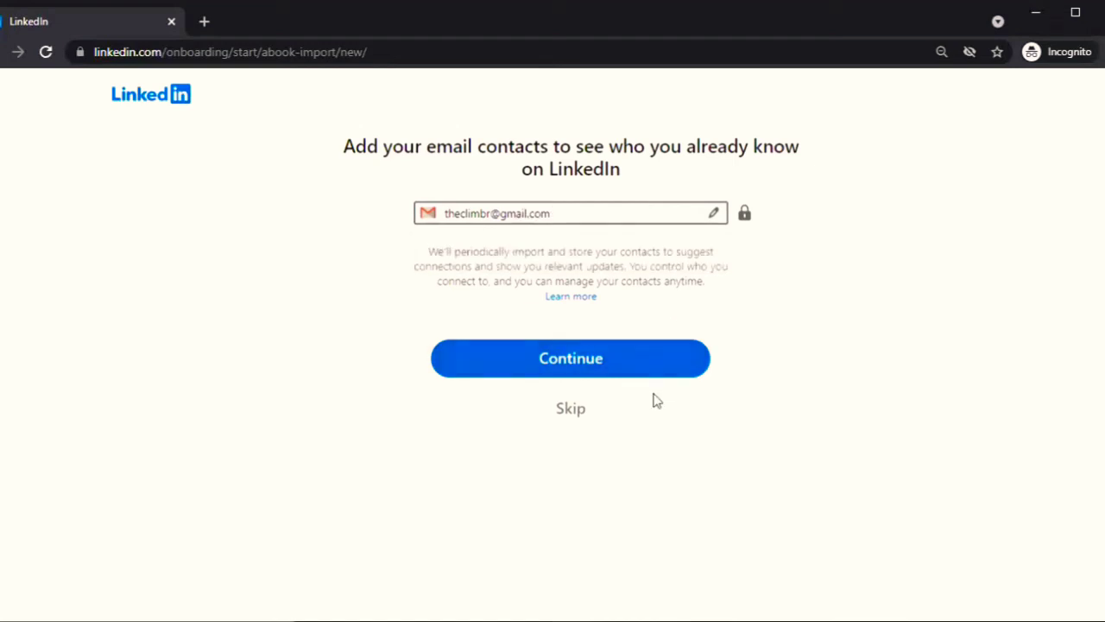
click(615, 374)
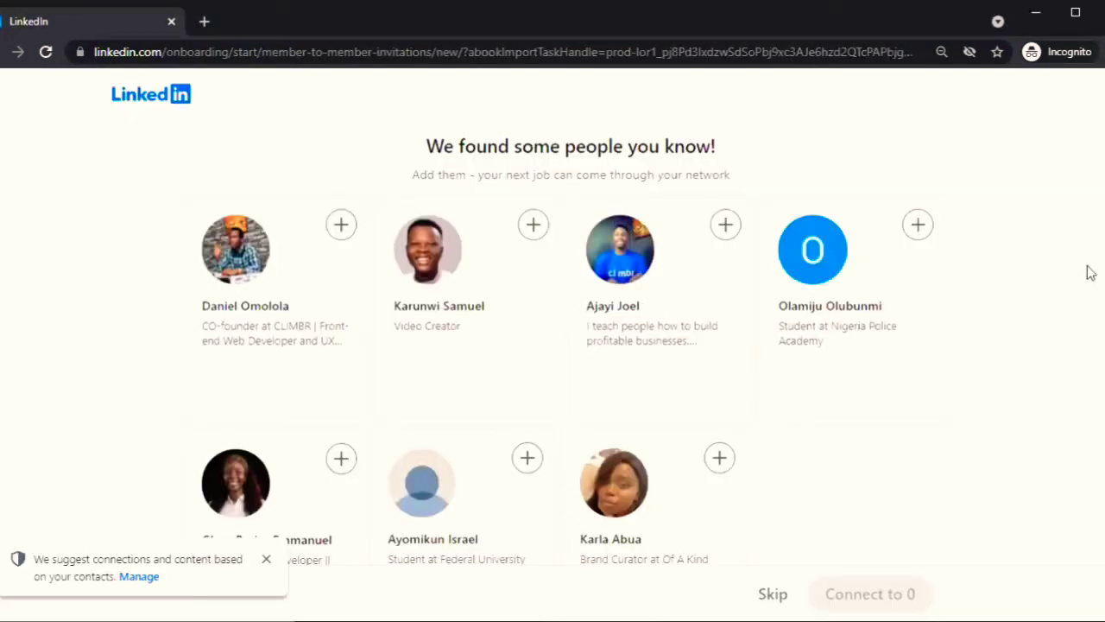
Step: Dismiss the suggestion notice, send connection requests to two people, and skip e-mail invitations
scroll(568, 336, down, 1)
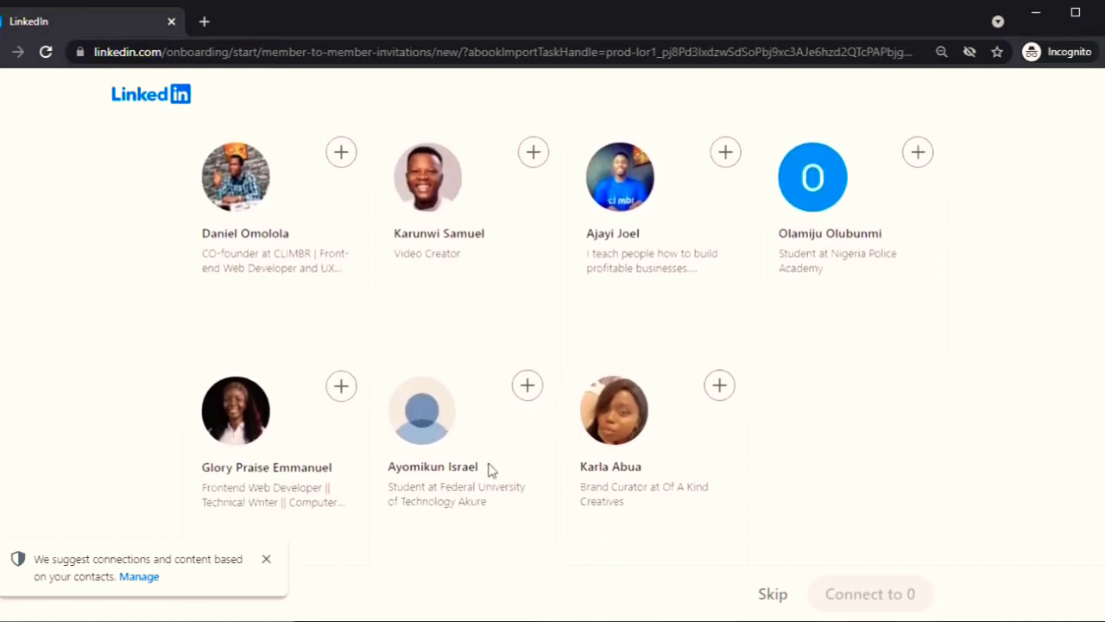
click(267, 560)
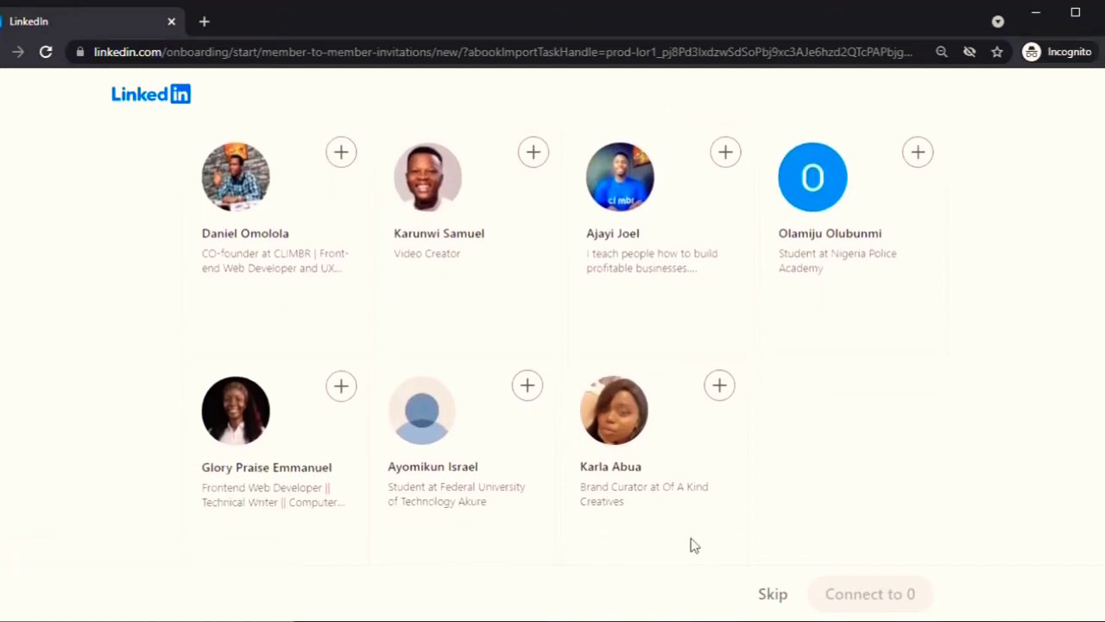
scroll(567, 336, up, 1)
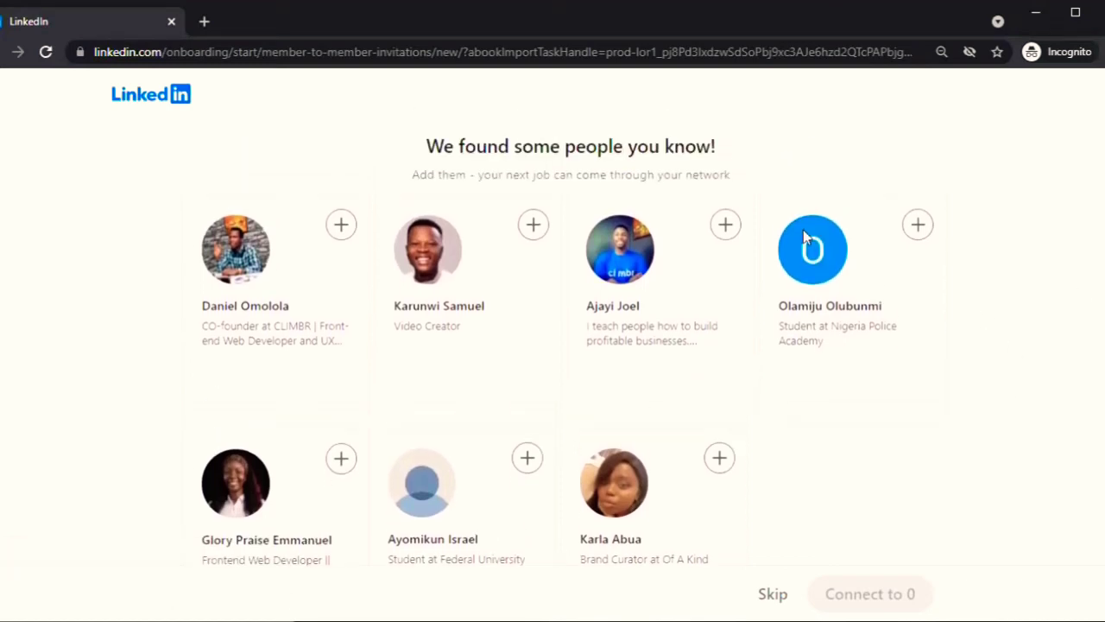
click(725, 224)
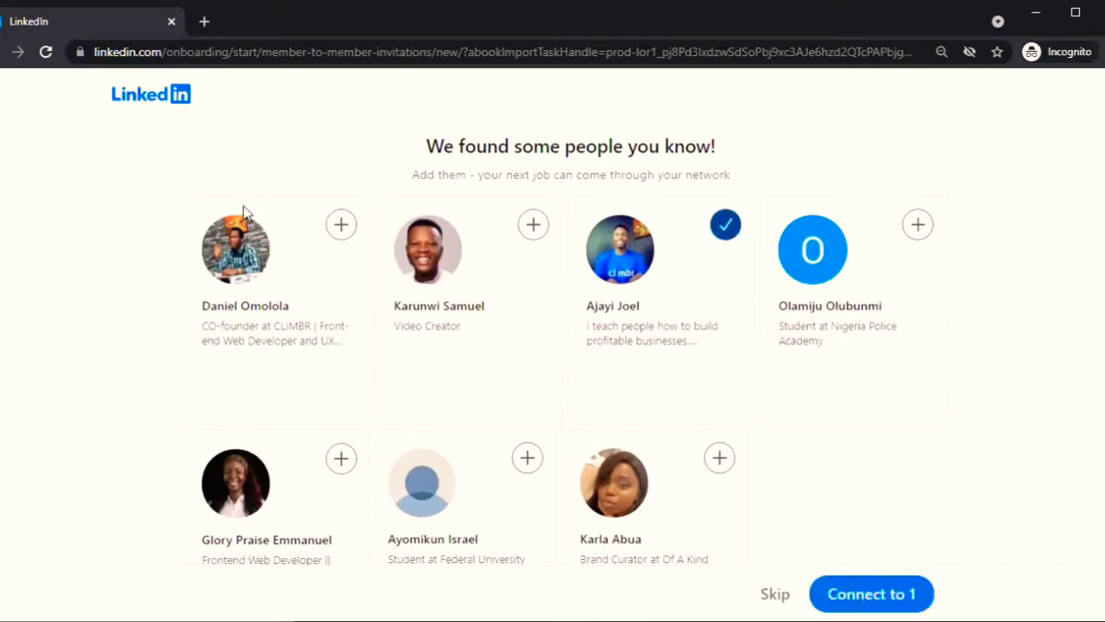
click(533, 225)
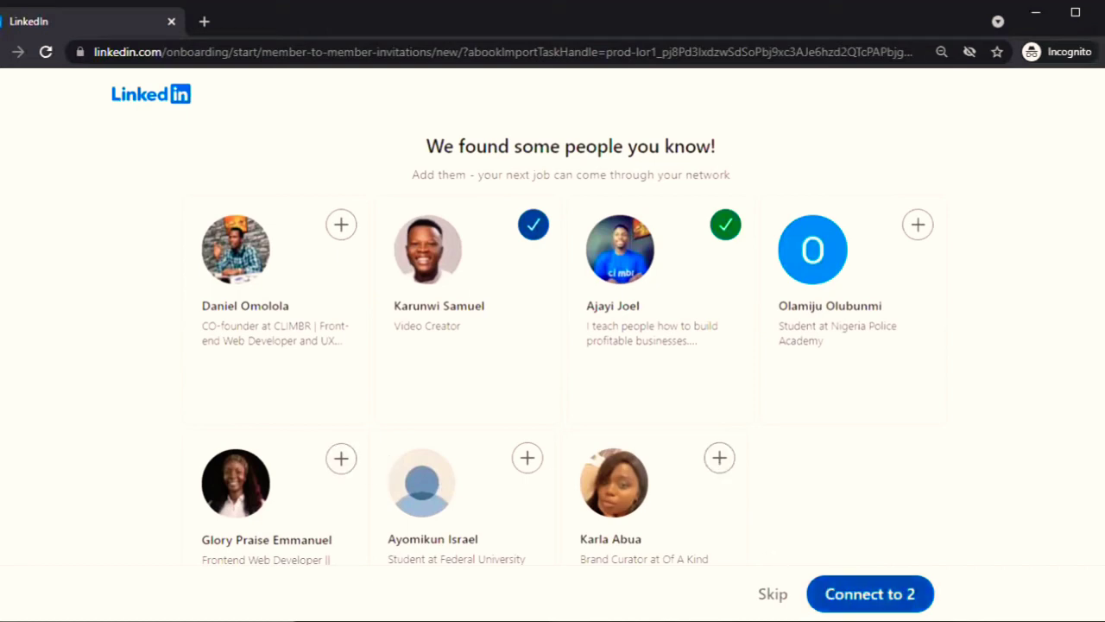
click(870, 594)
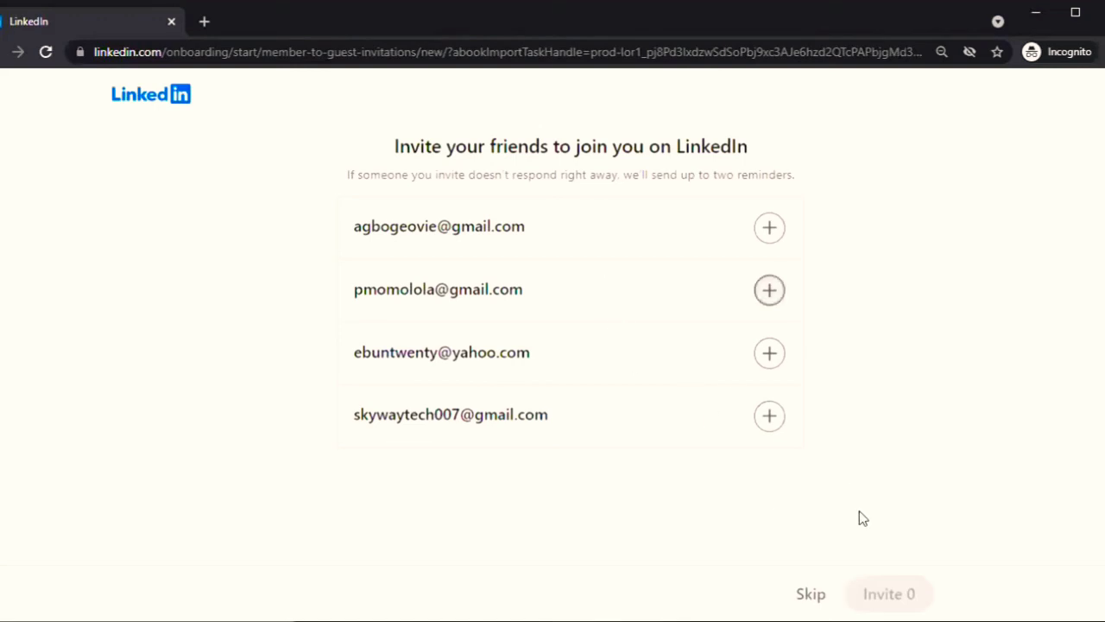
click(810, 594)
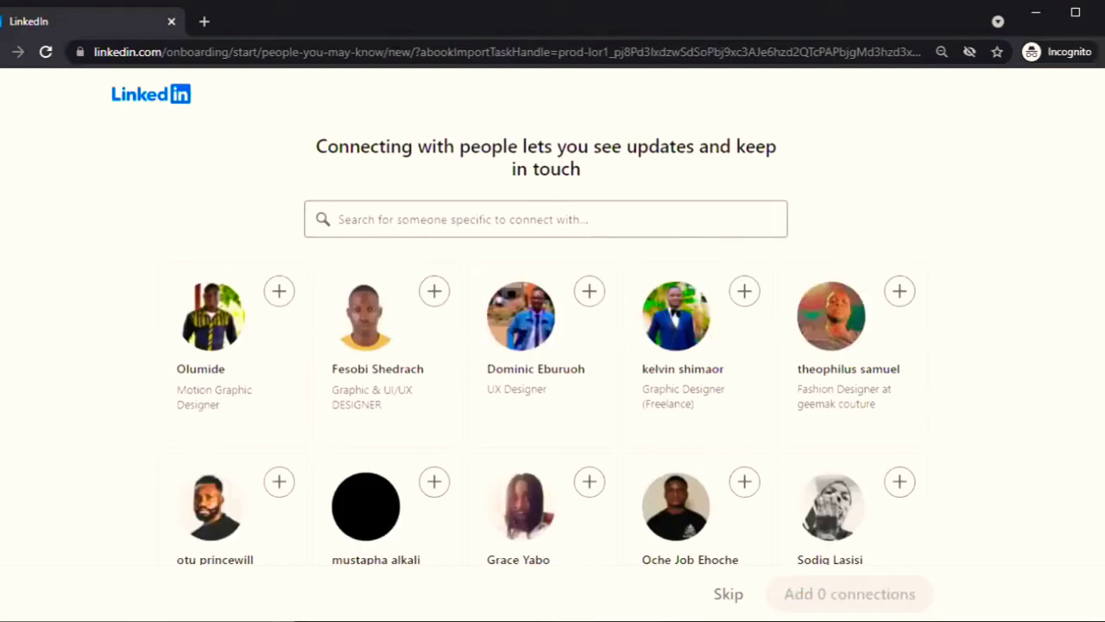
Step: Mark the Figma product designer and the UI/UX designer as connections in the suggestions grid
scroll(547, 336, down, 1)
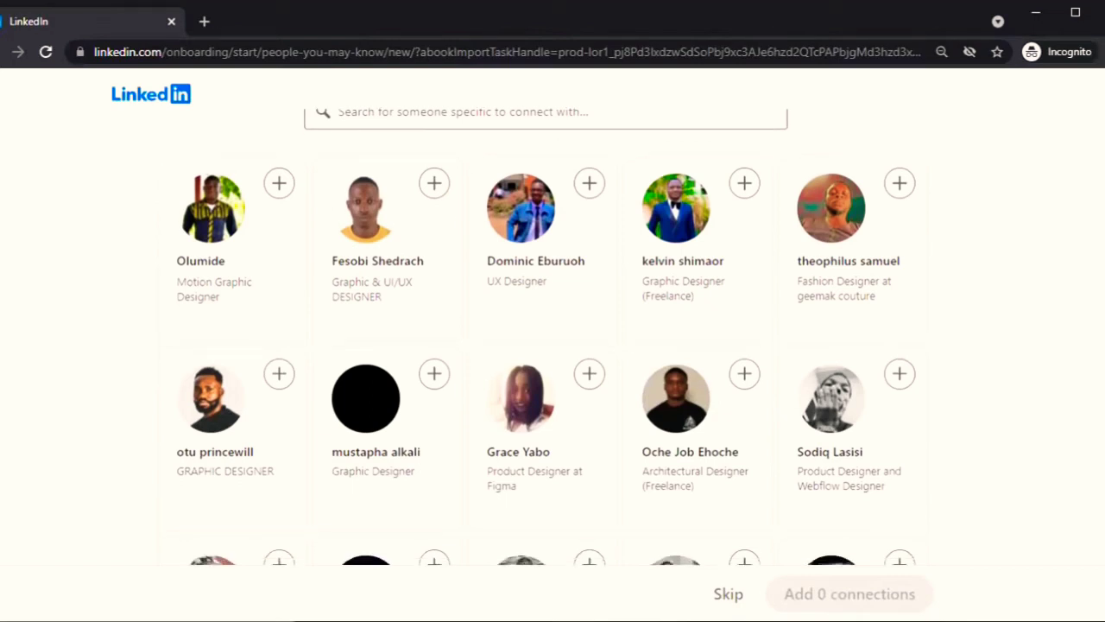
scroll(546, 336, down, 1)
scroll(547, 336, up, 2)
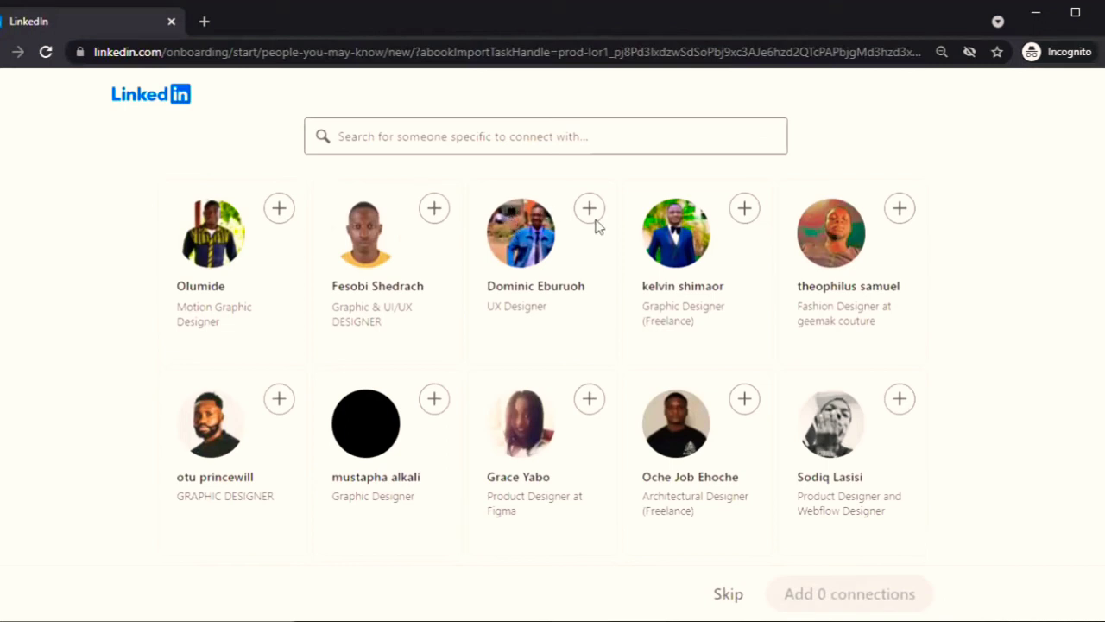
scroll(547, 337, down, 2)
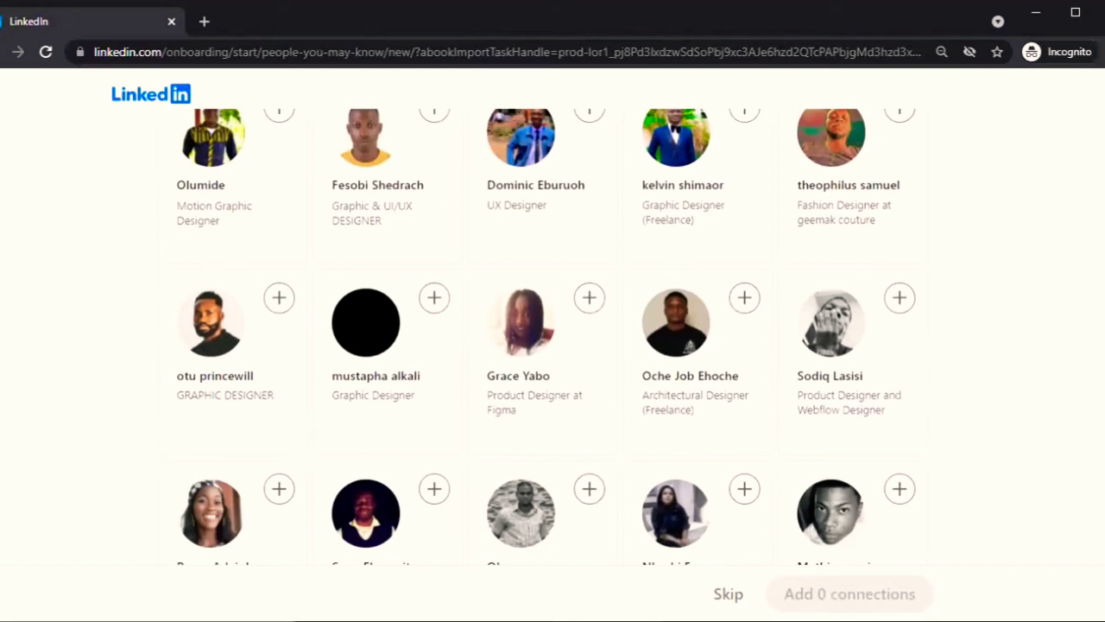
scroll(547, 336, down, 1)
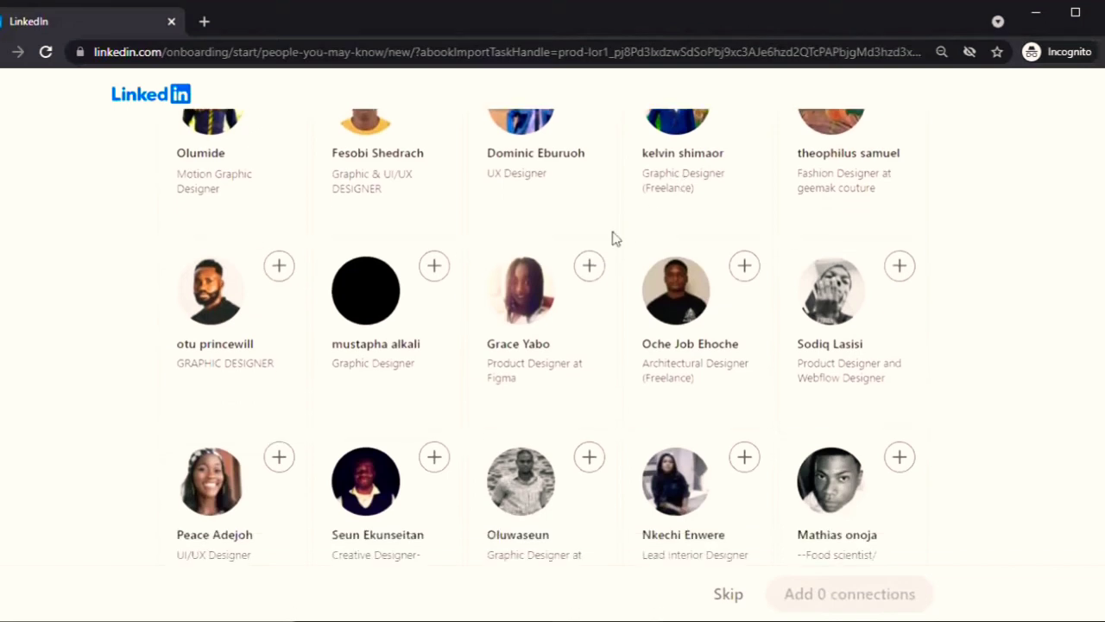
click(590, 268)
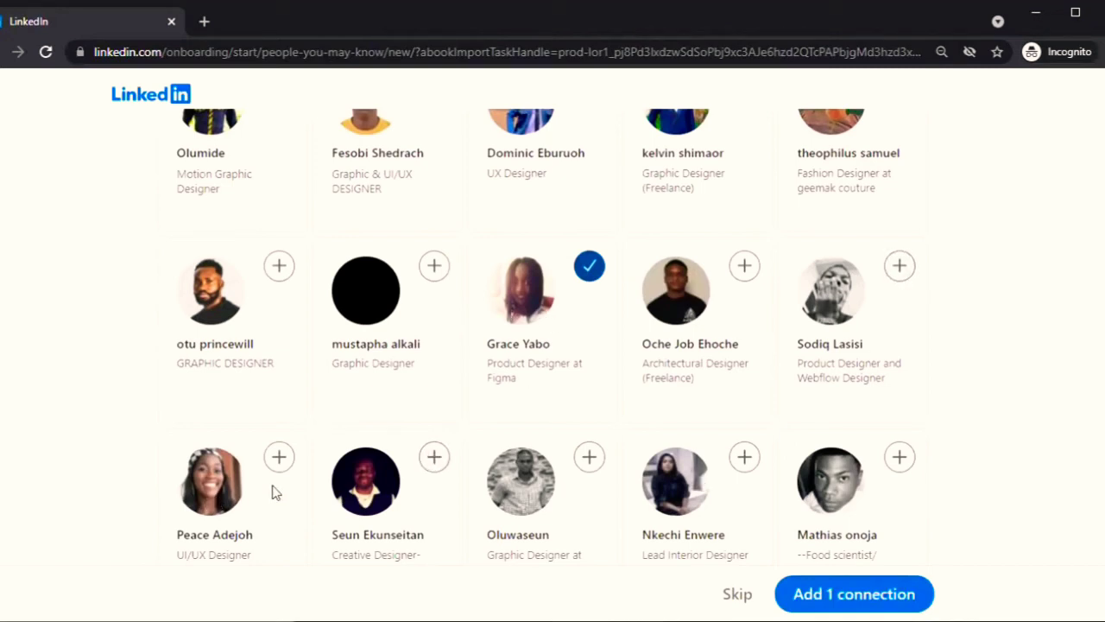
click(278, 459)
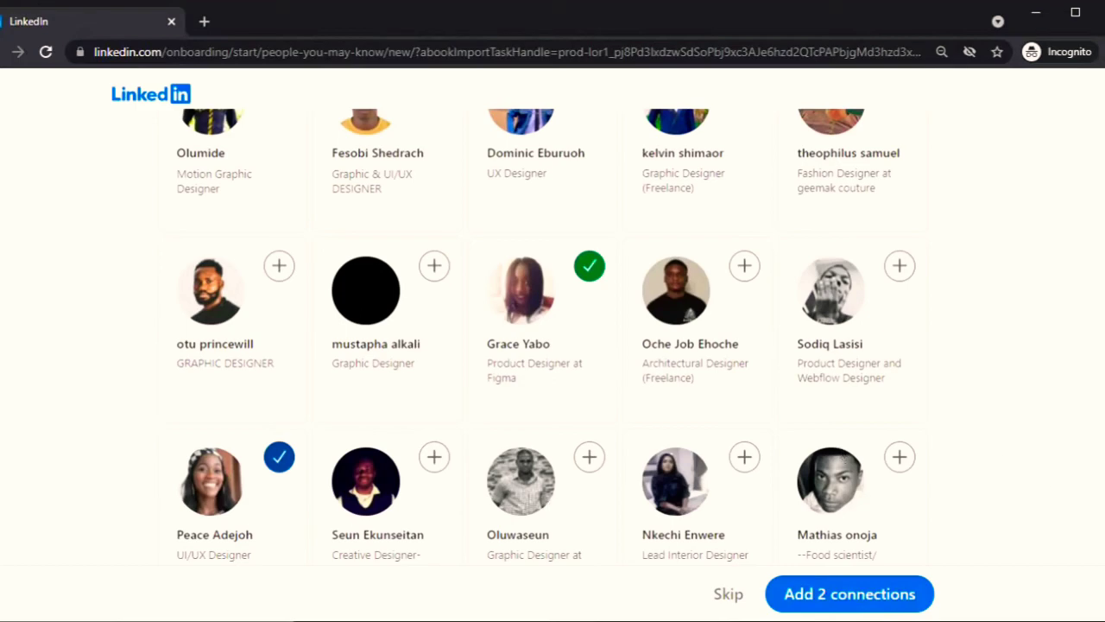
Step: Mark the Cadana product designer too, then add all 3 connections
scroll(546, 337, up, 2)
scroll(546, 337, down, 1)
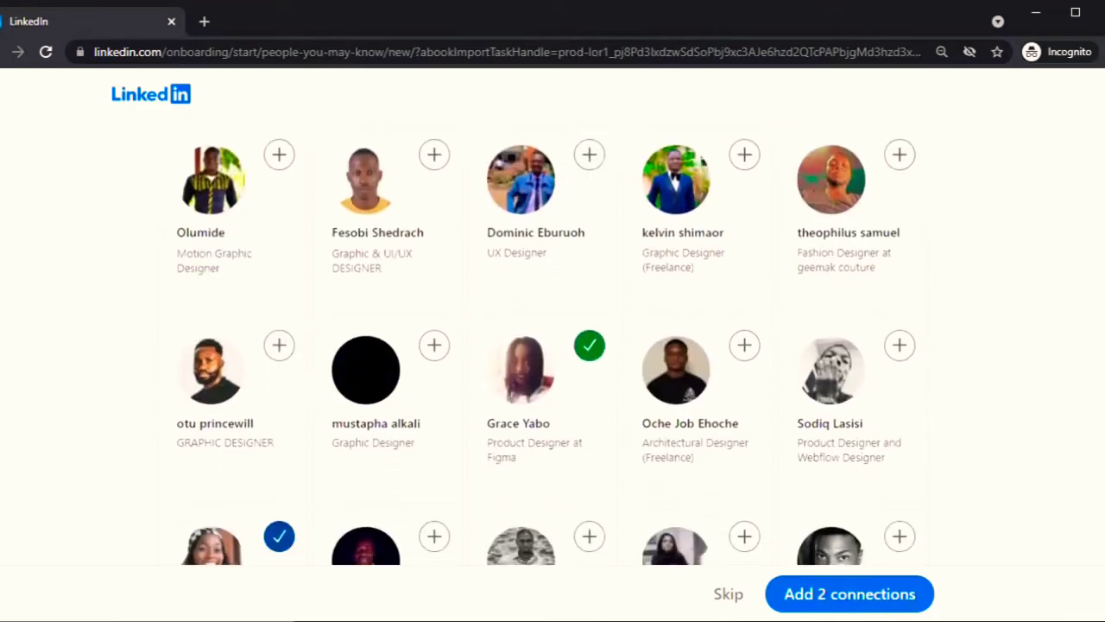
scroll(547, 337, down, 5)
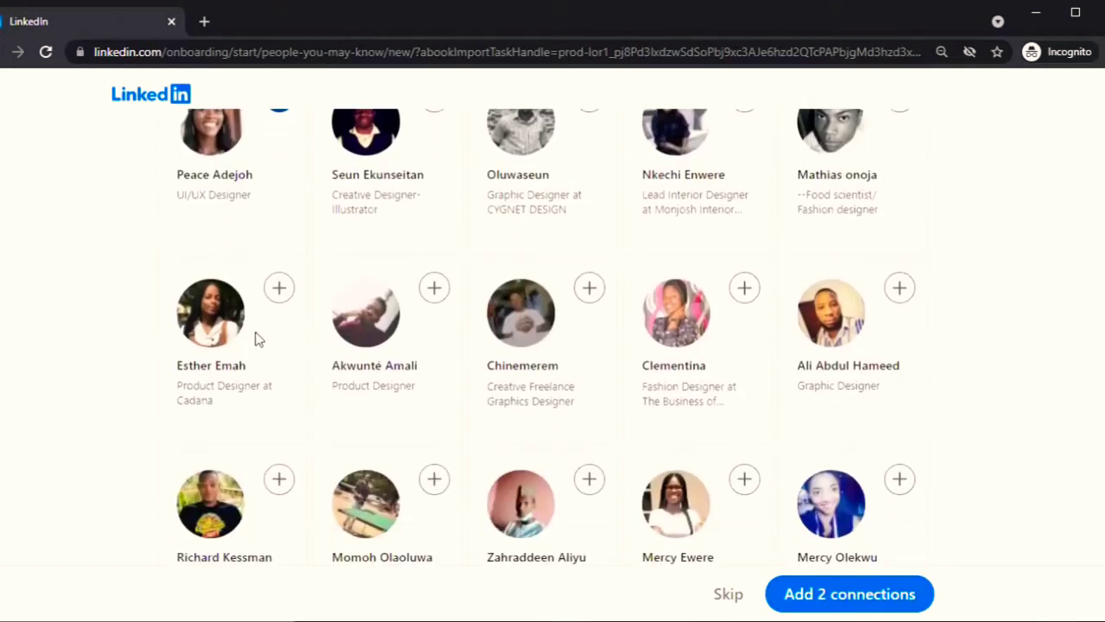
click(279, 290)
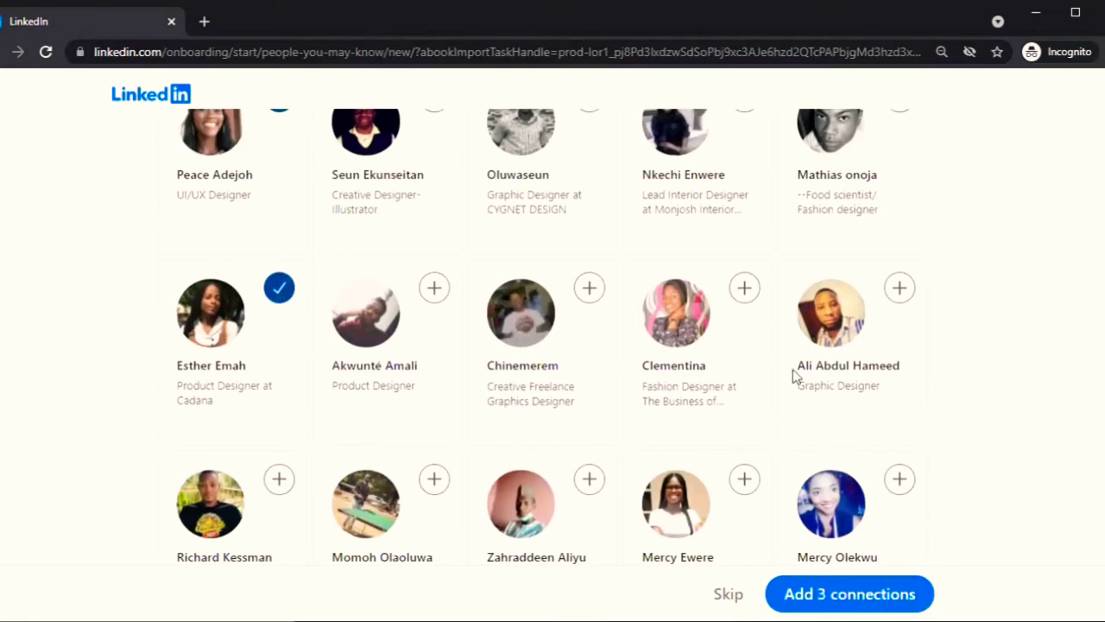
scroll(1034, 329, down, 1)
scroll(547, 337, down, 2)
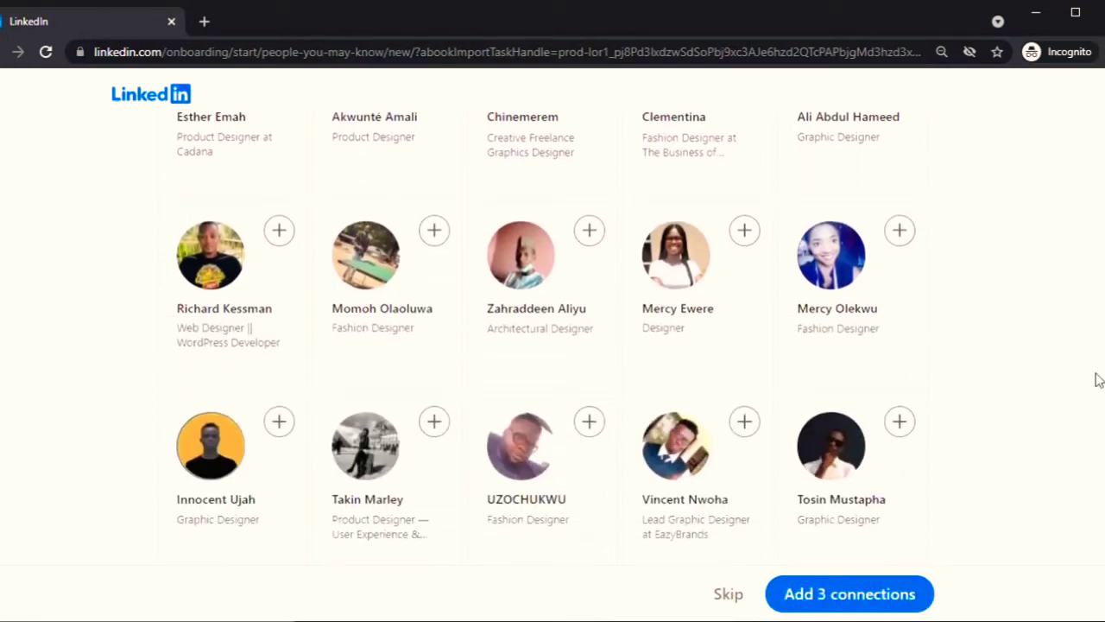
scroll(1097, 380, down, 3)
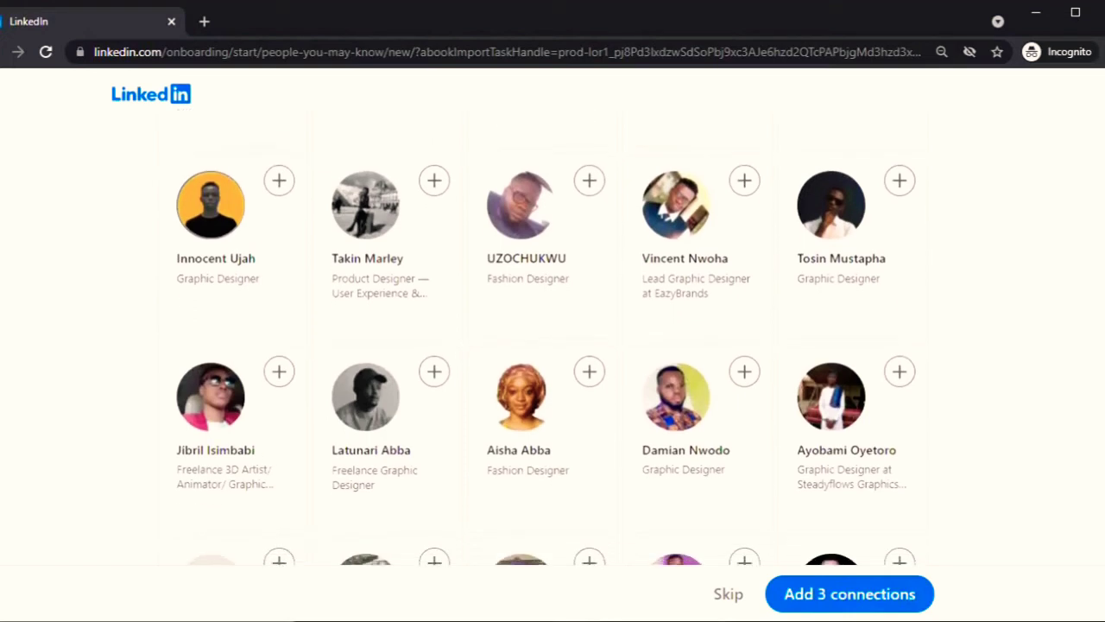
scroll(553, 346, down, 2)
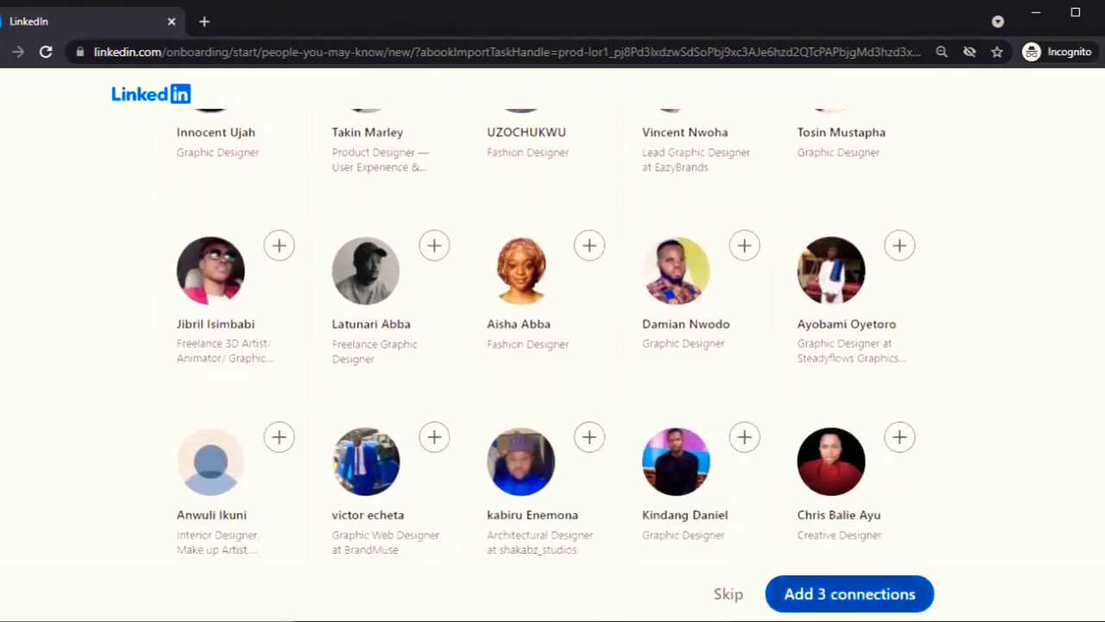
click(836, 594)
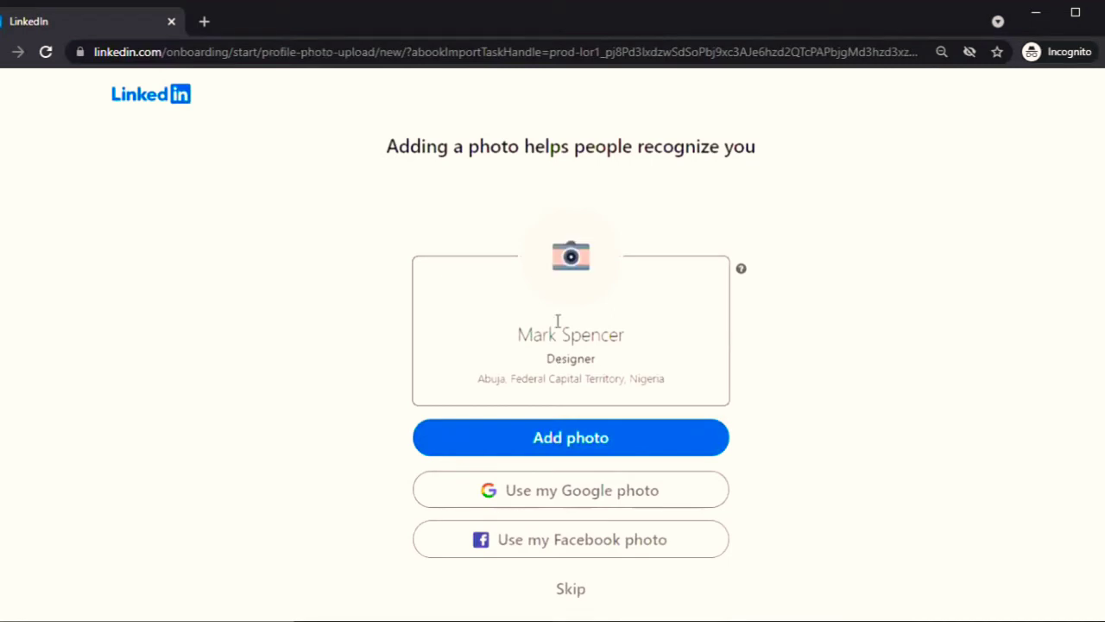
Step: Start a profile photo from the camera icon and choose Change photo to browse for an image
click(570, 256)
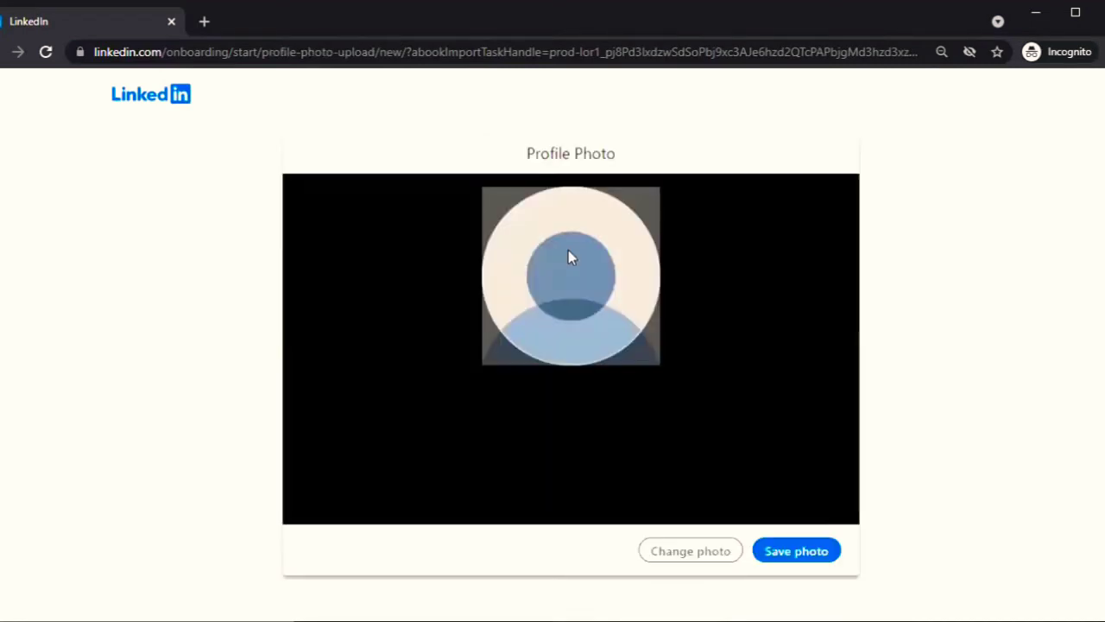
click(696, 553)
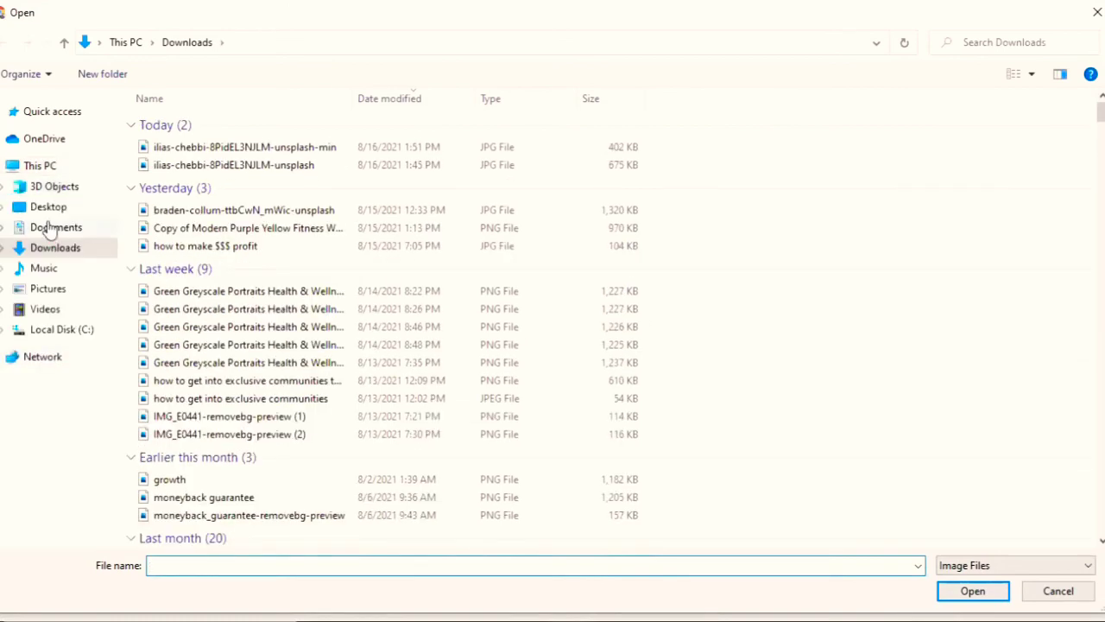
Step: Browse in the Open dialog to Desktop > new IG > IG photos
click(34, 248)
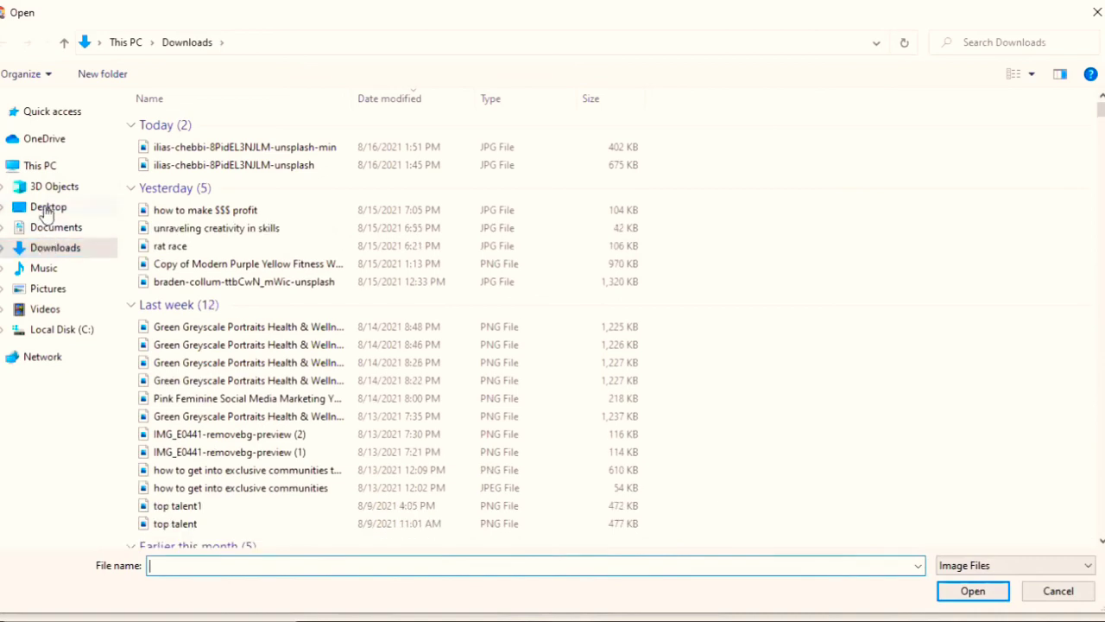
click(47, 210)
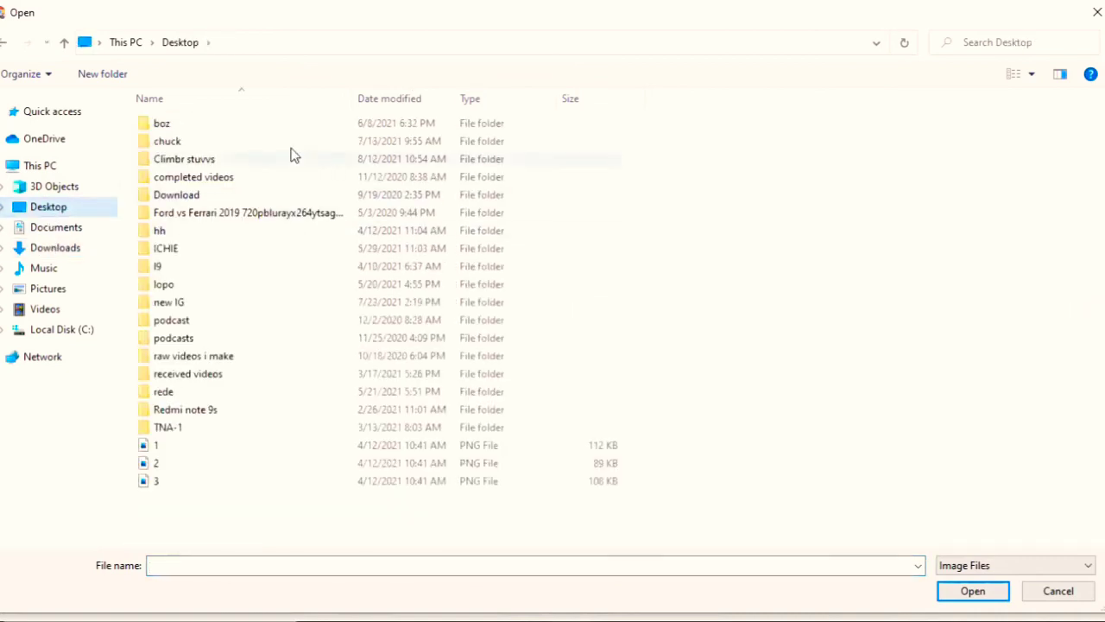
double_click(181, 304)
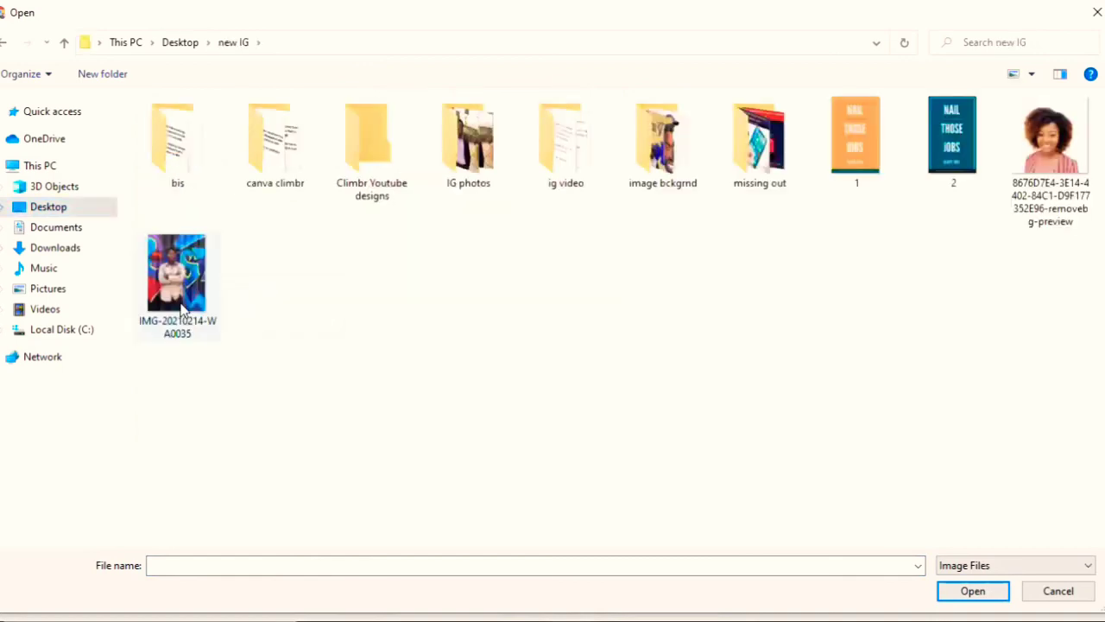
double_click(452, 143)
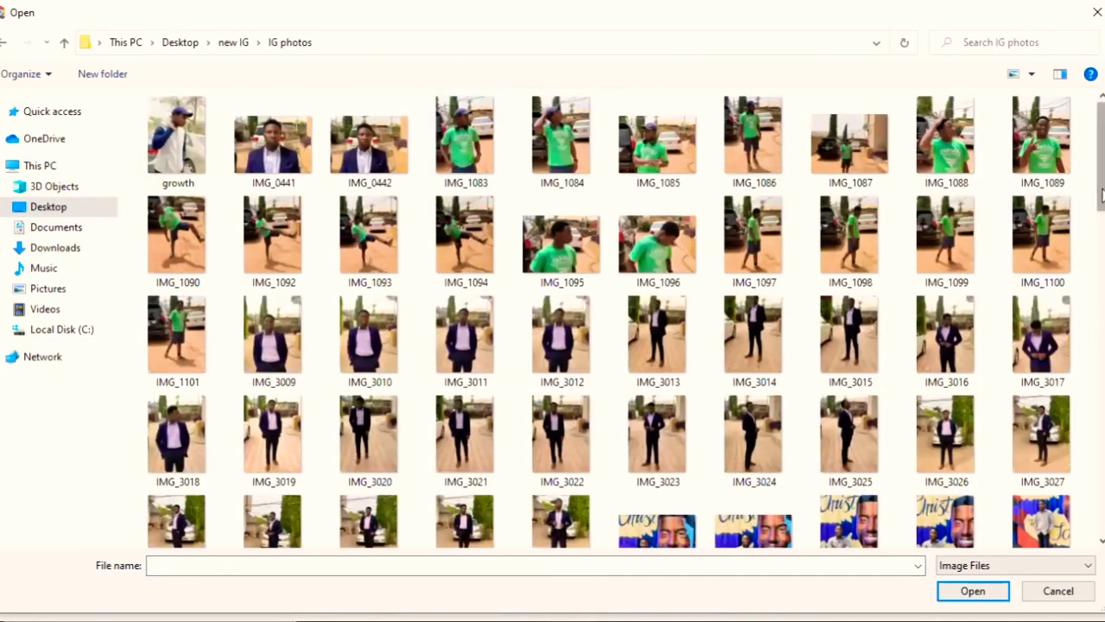
Step: Pick the black-and-white portrait IMG_E0441 and save it as the profile photo
scroll(1096, 197, down, 5)
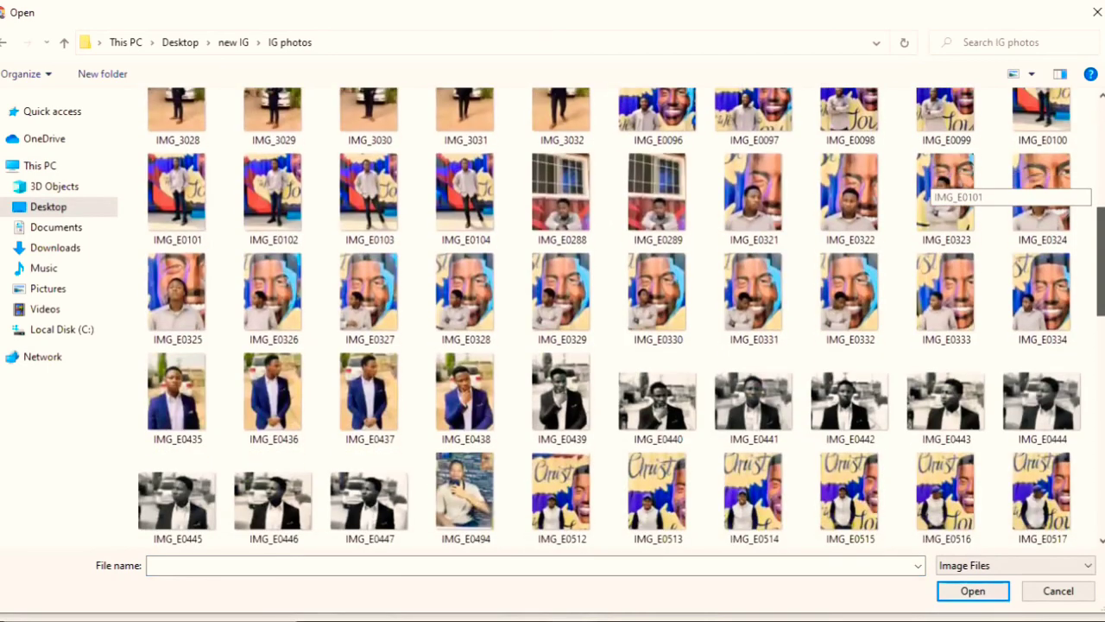
scroll(928, 186, down, 1)
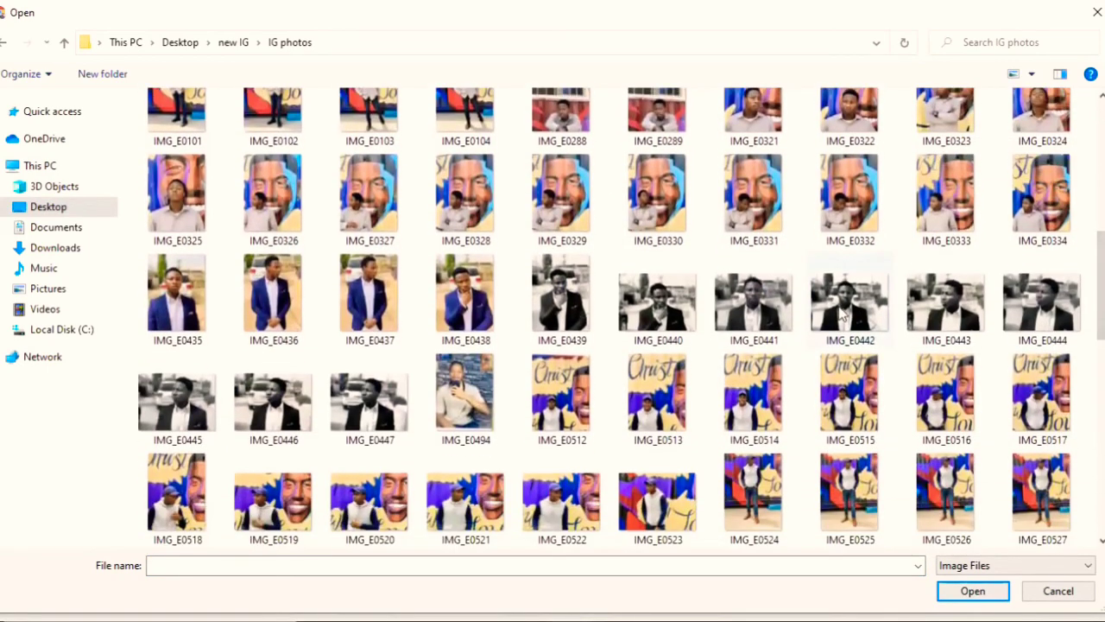
click(749, 322)
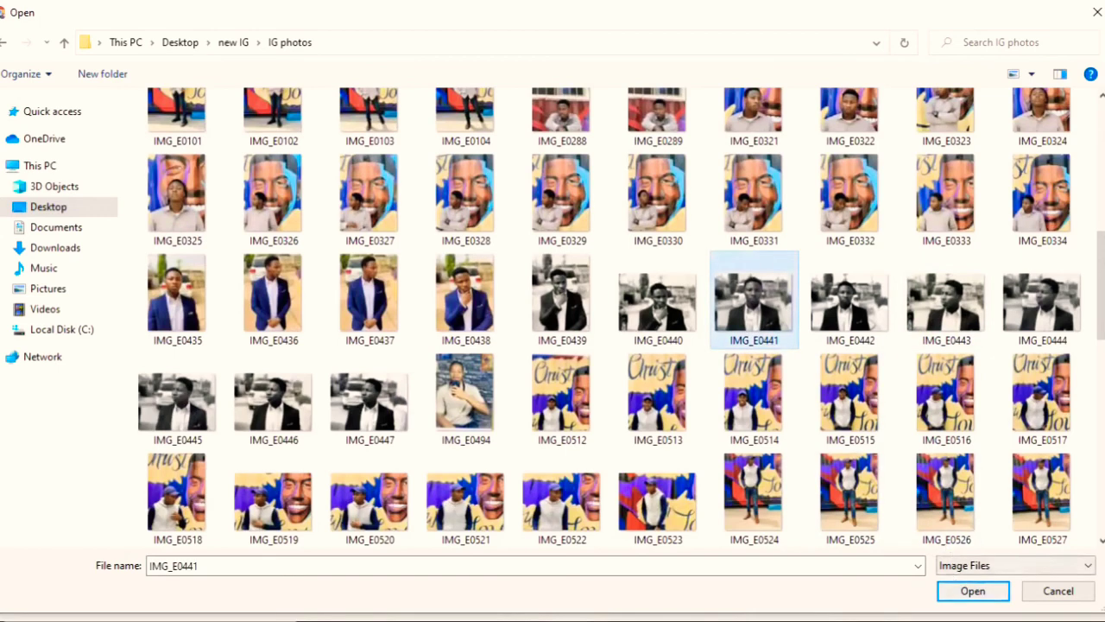
click(973, 592)
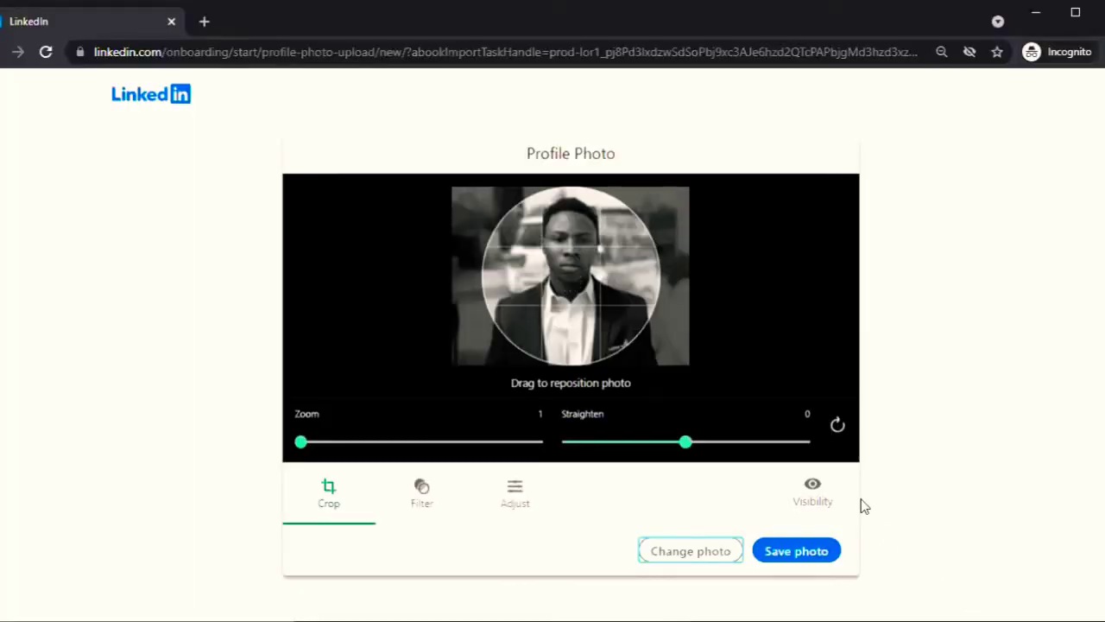
click(791, 553)
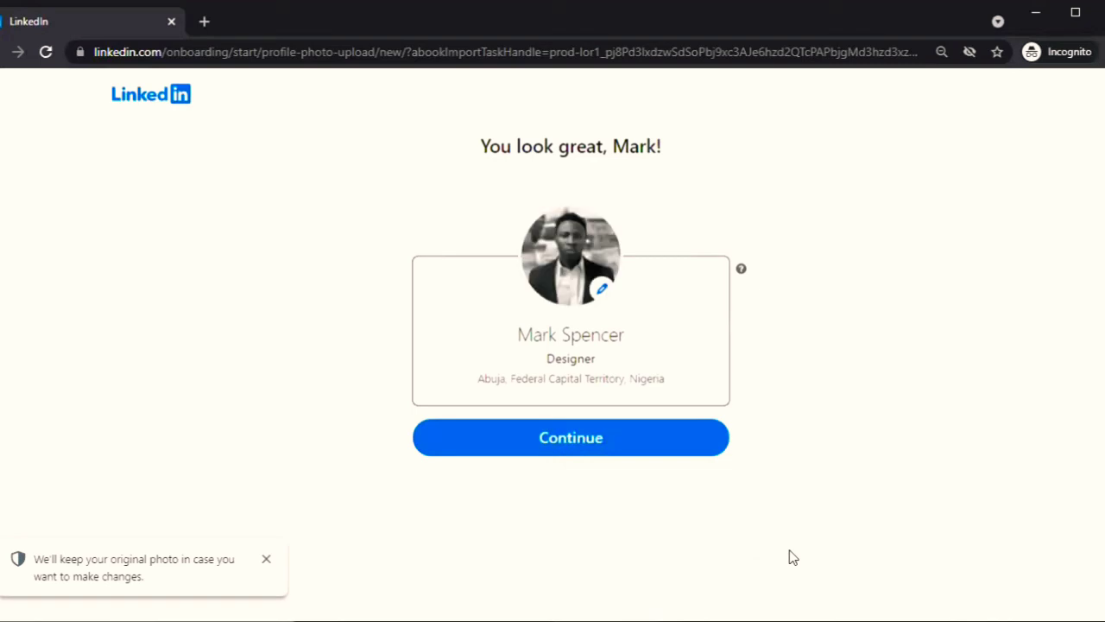
Step: Open remove.bg in a new browser tab
click(200, 25)
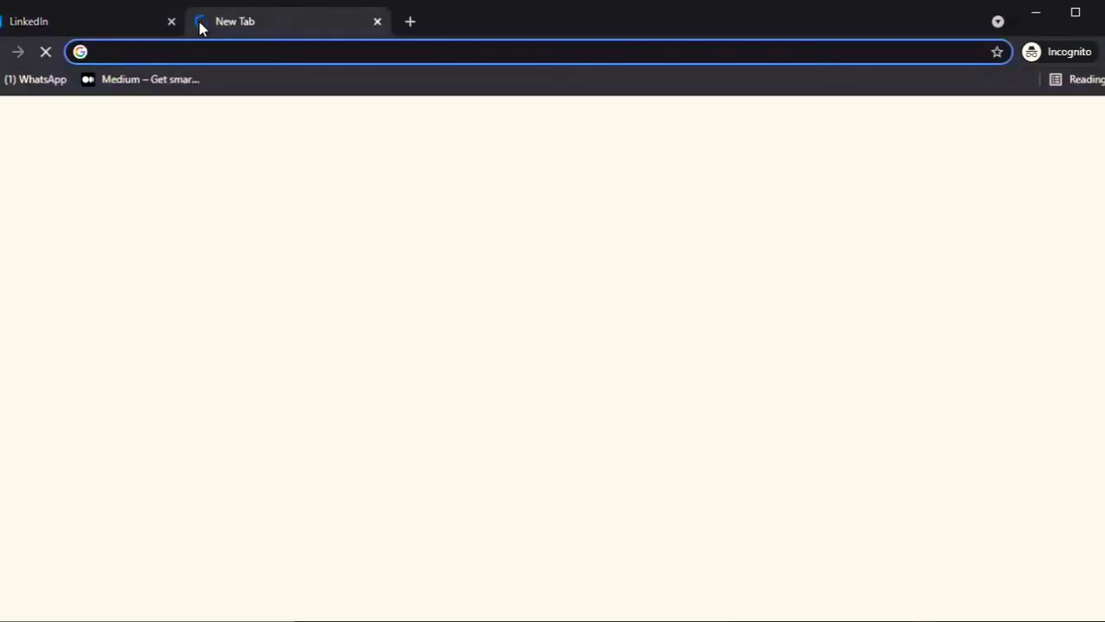
text(remove.)
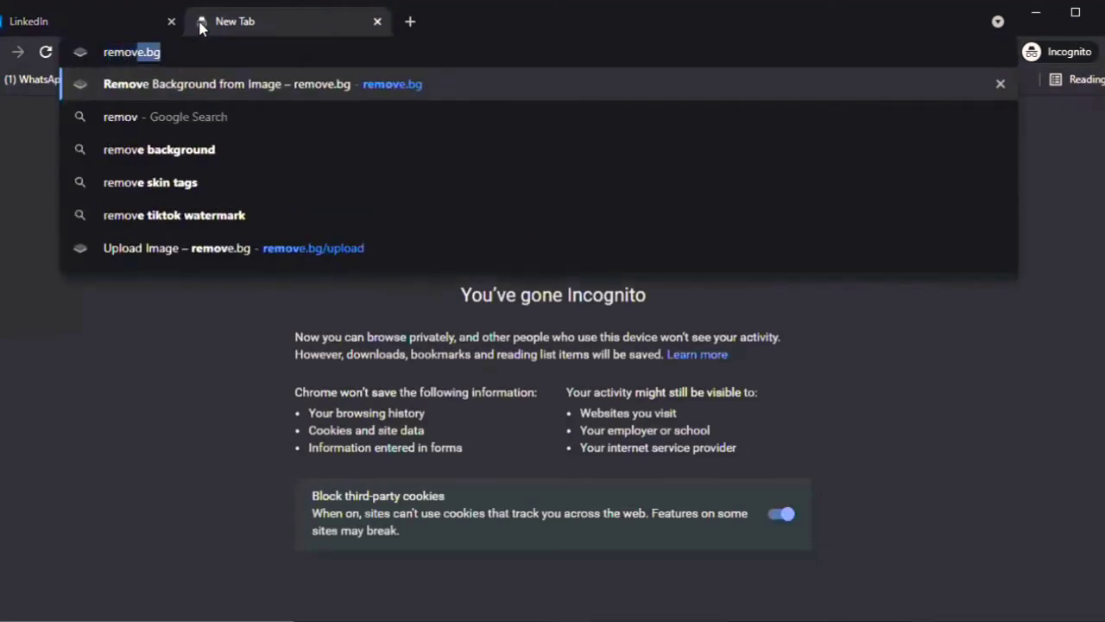
text(bg)
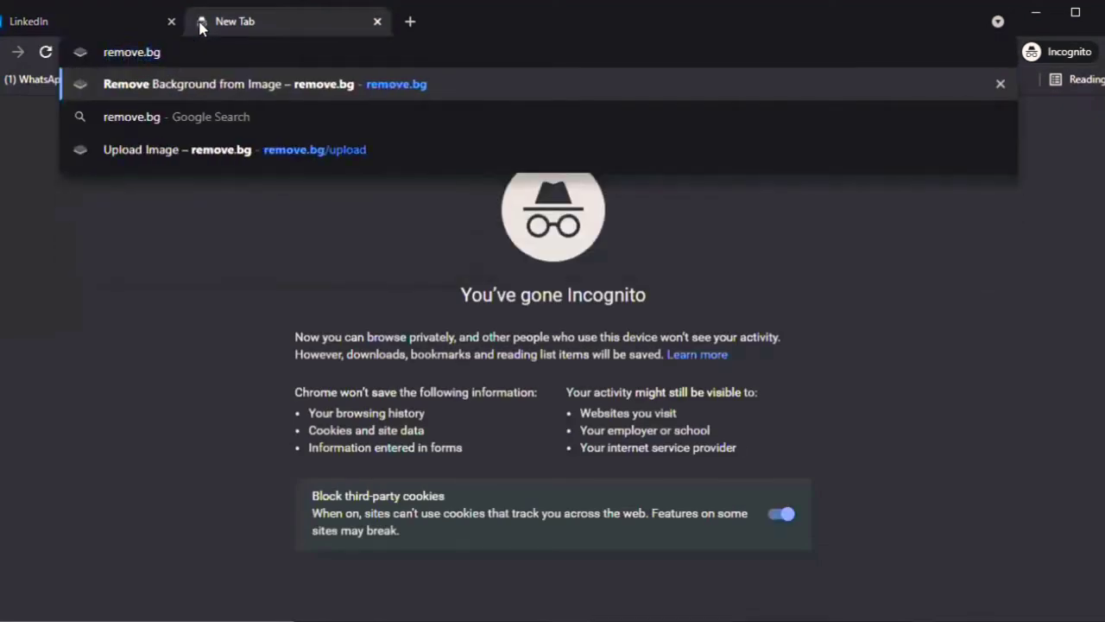
key(Return)
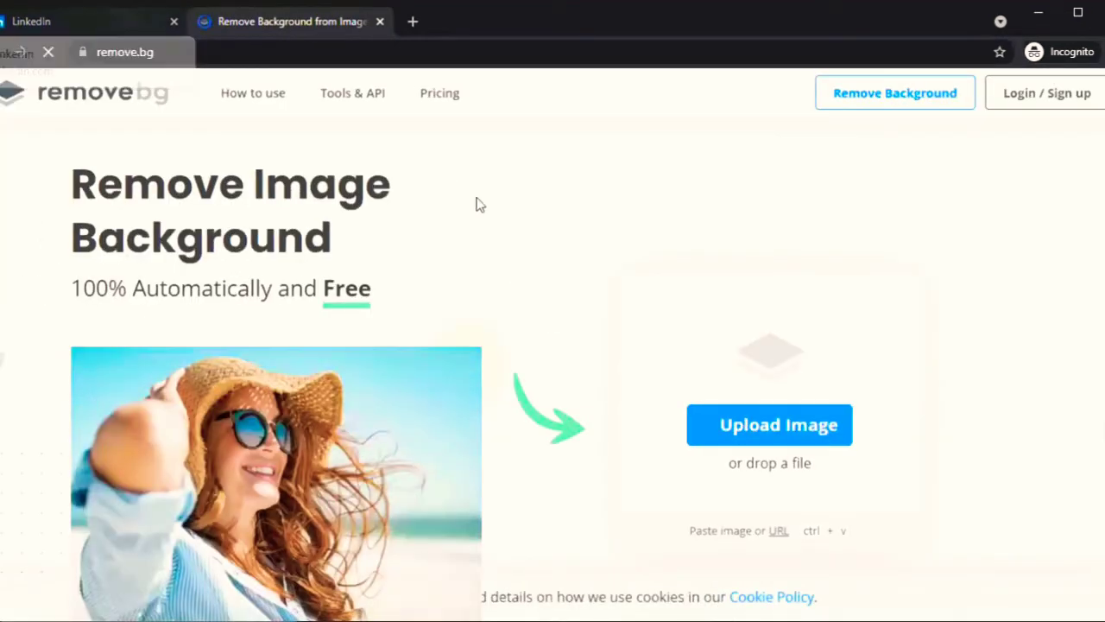
Step: Upload IMG_E0442 to remove.bg and open the cut-out result in the background editor
click(773, 436)
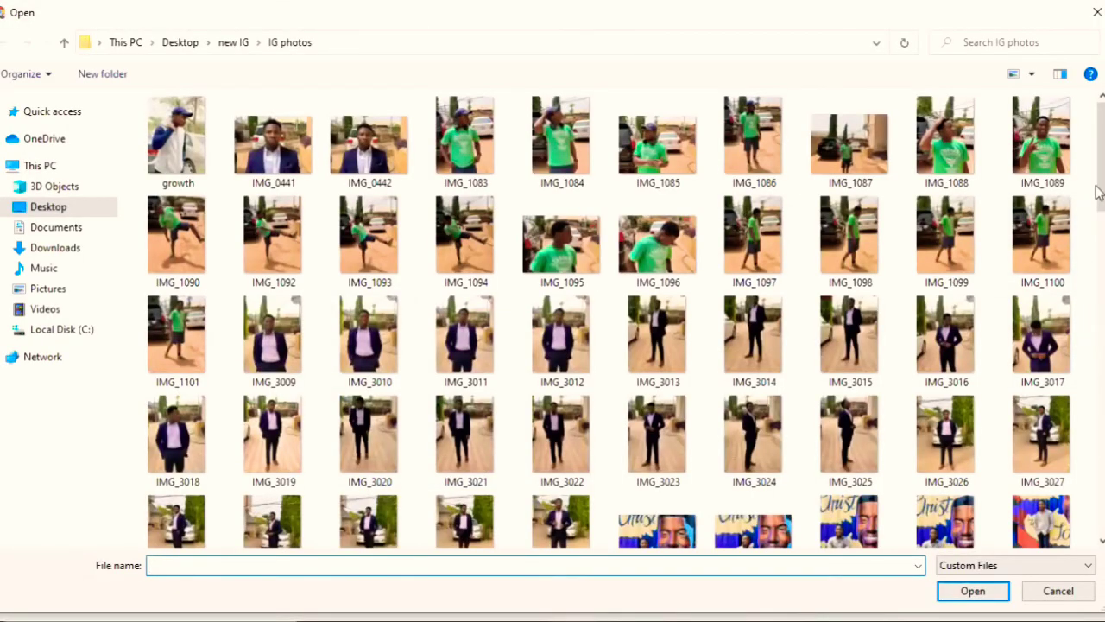
drag(1102, 200, 1097, 309)
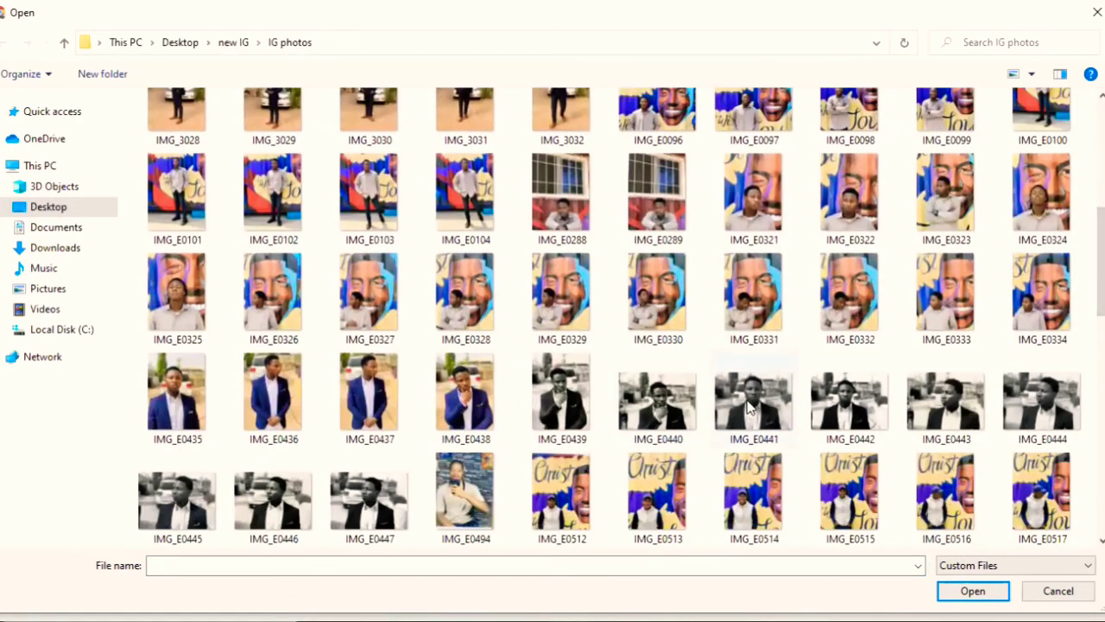
click(850, 406)
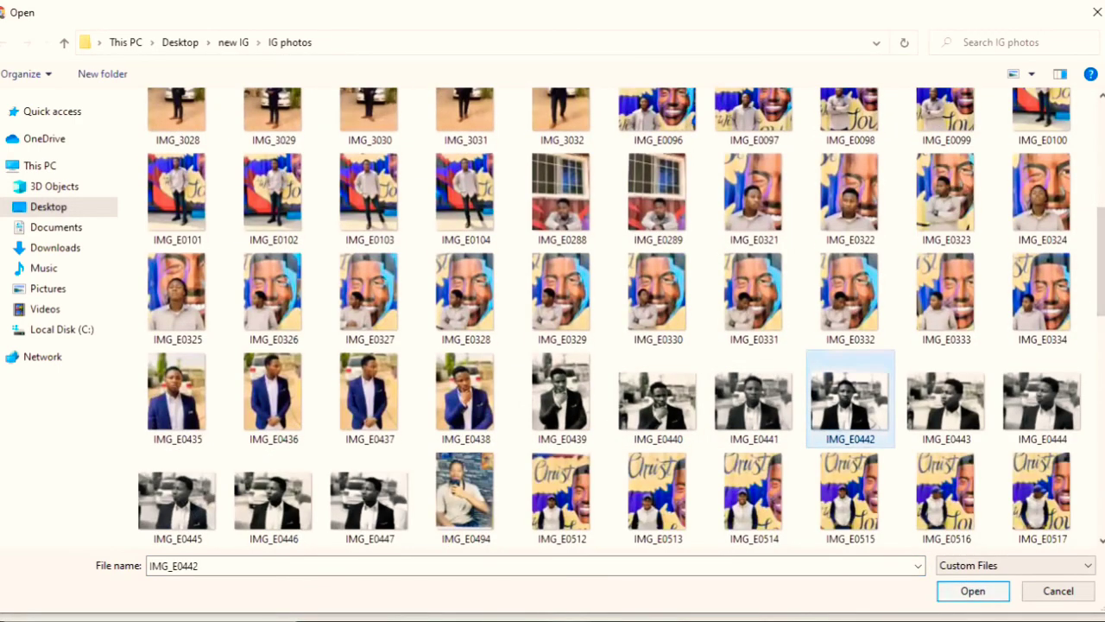
key(Tab)
key(Return)
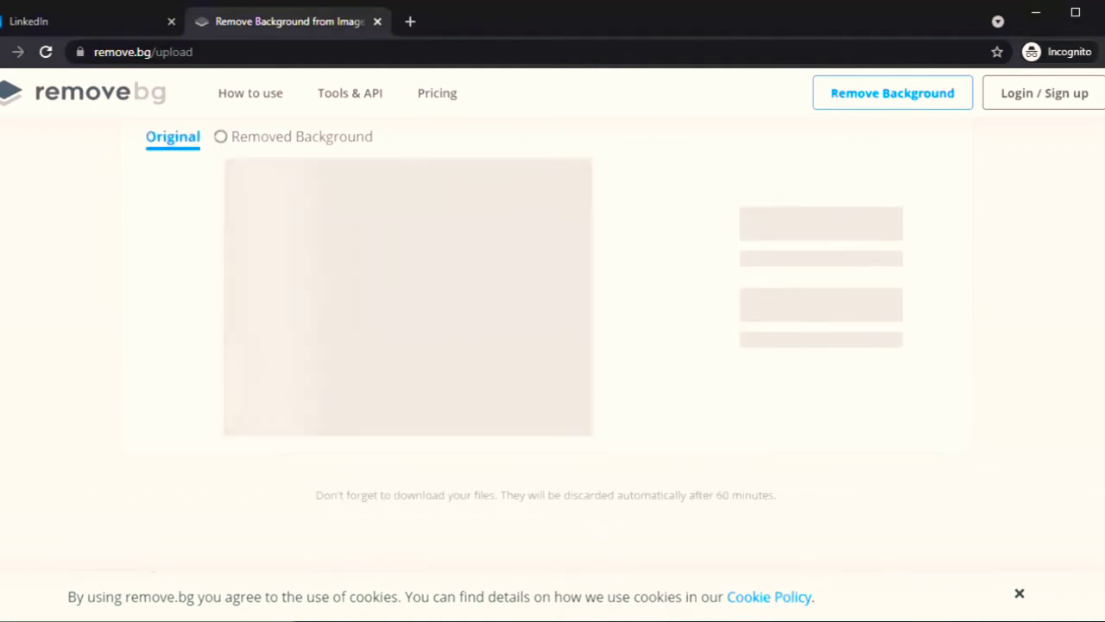
scroll(547, 344, up, 1)
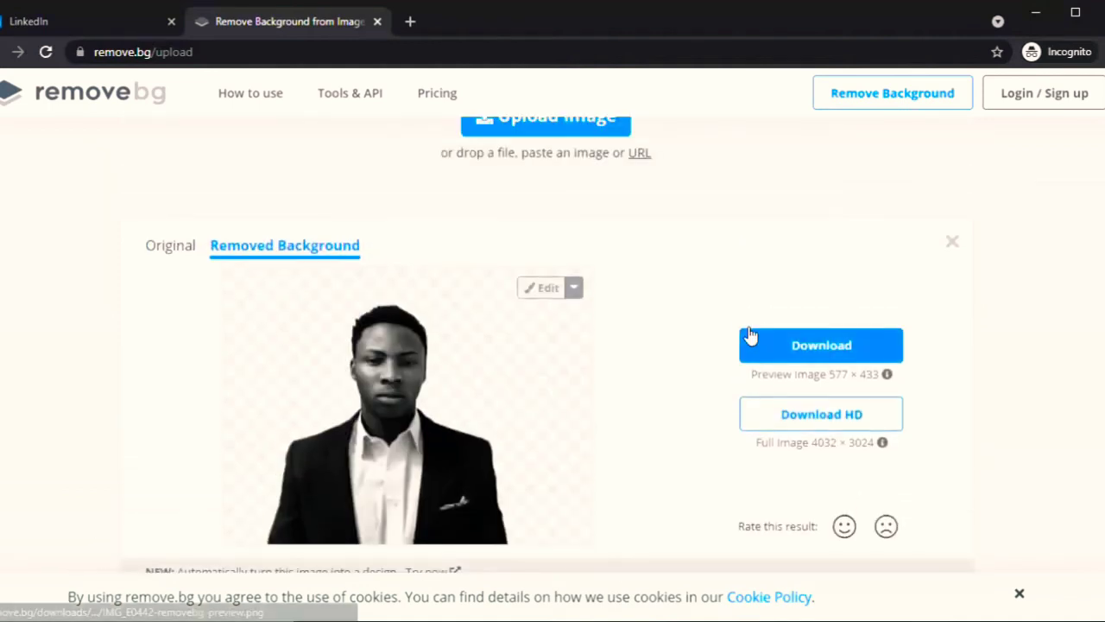
click(544, 293)
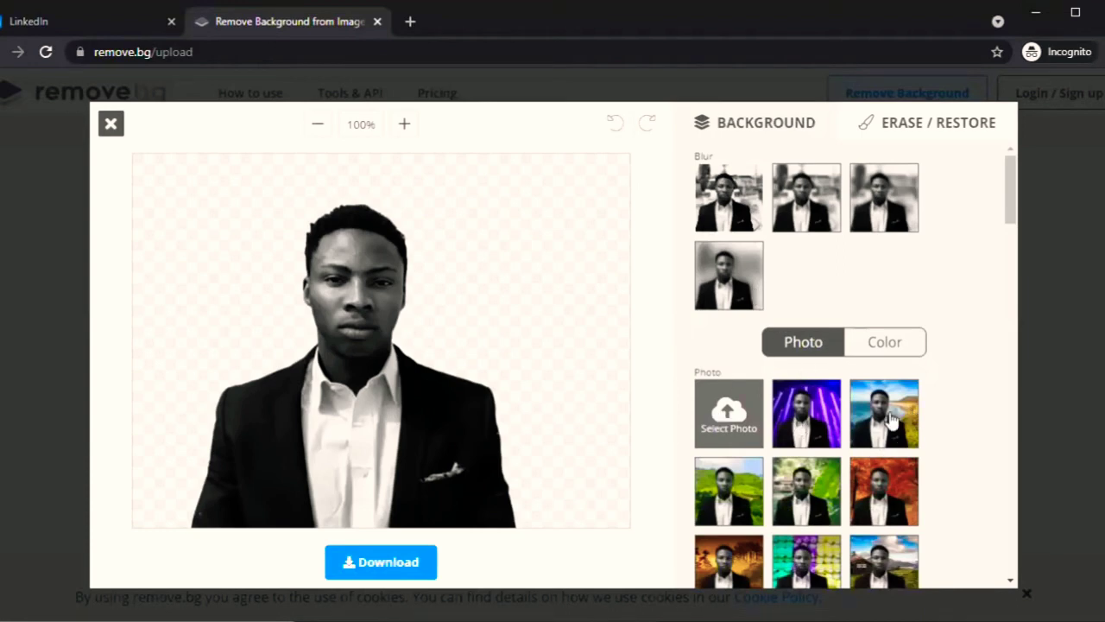
Step: Try beach, white and pink backdrops, settle on magenta, then return to the LinkedIn tab
click(889, 419)
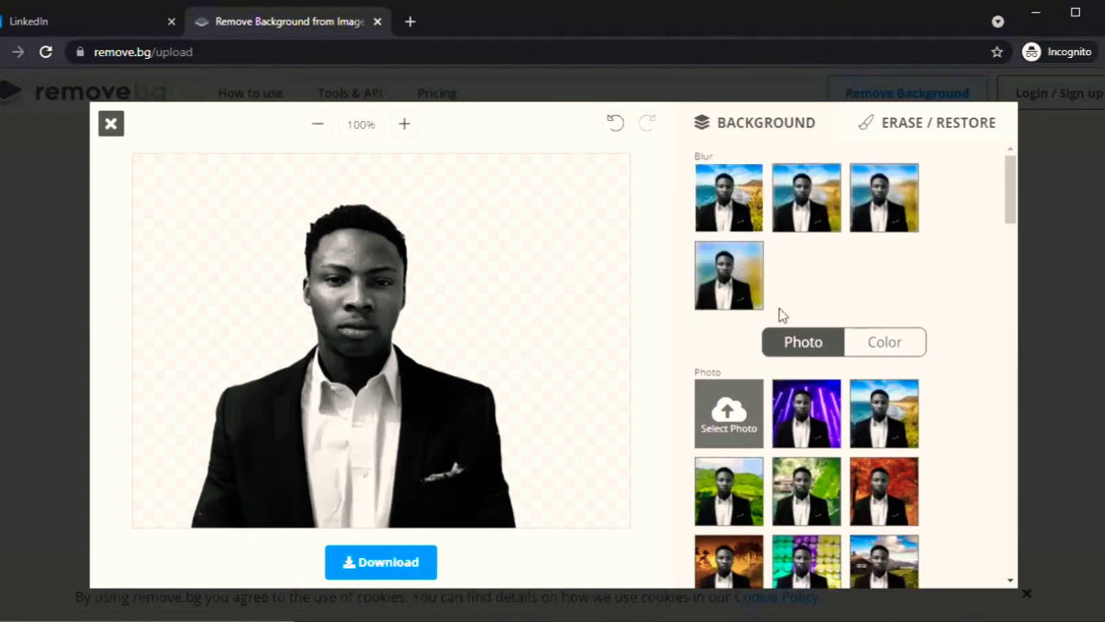
click(881, 345)
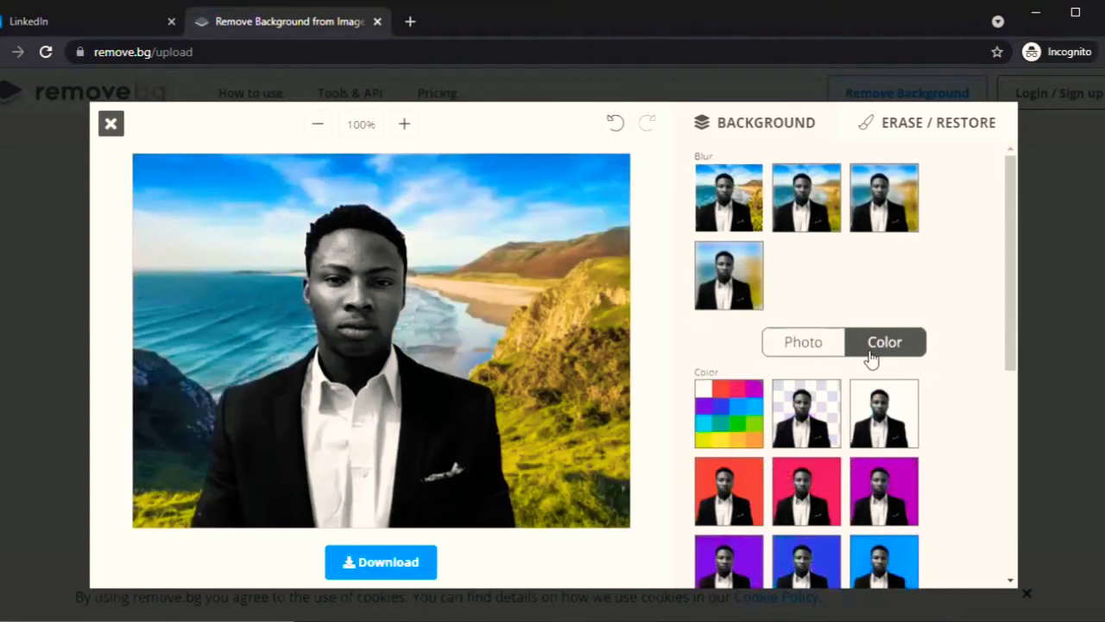
click(890, 423)
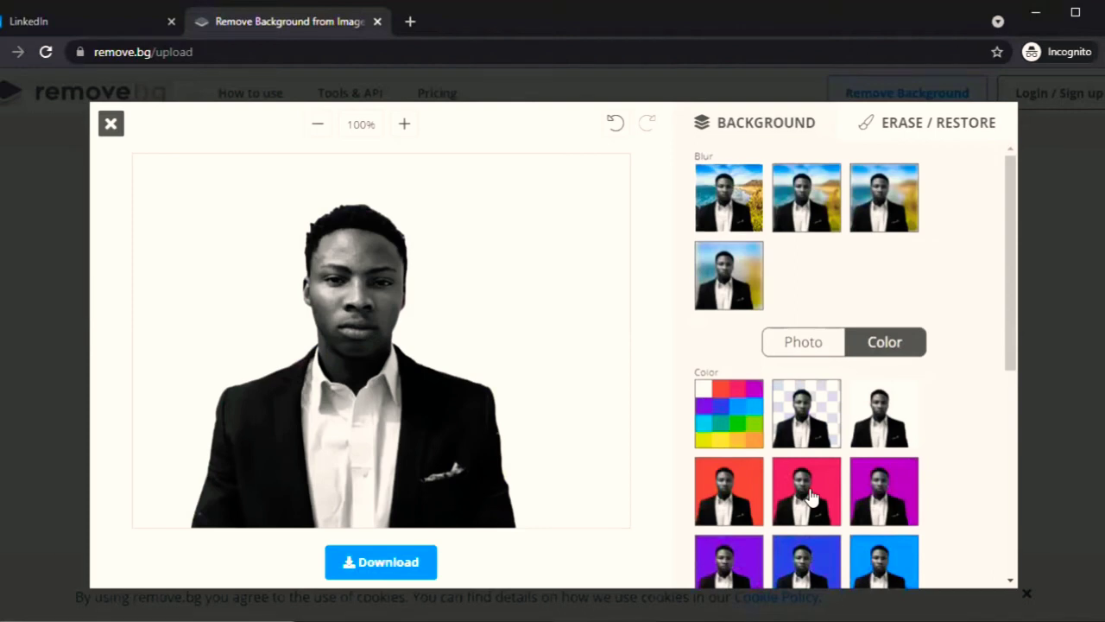
click(812, 496)
click(894, 499)
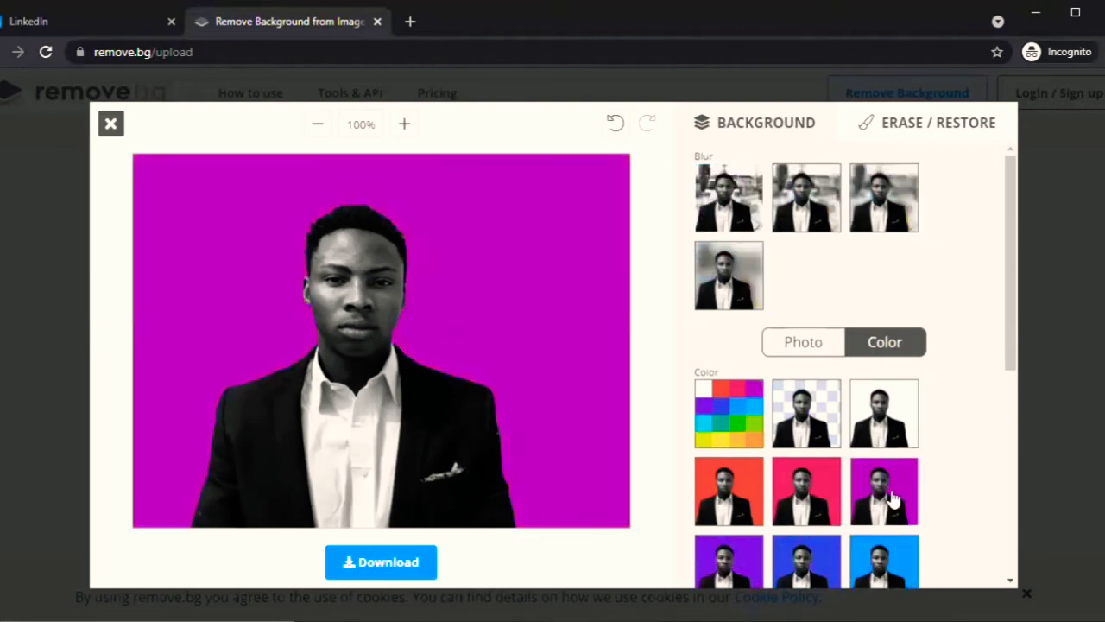
click(110, 19)
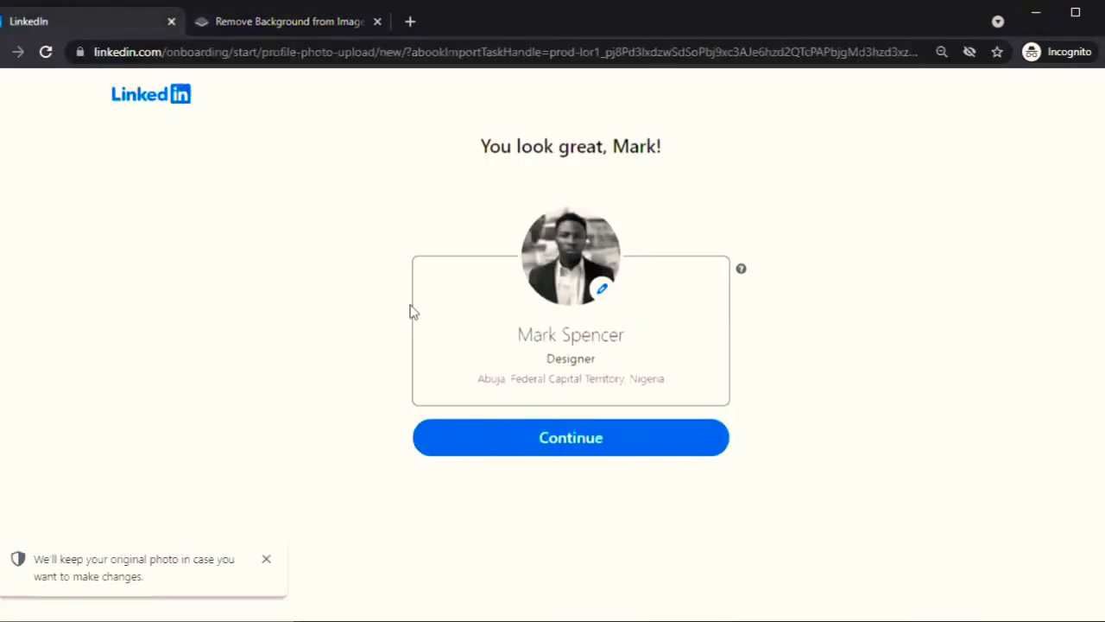
Step: Accept the profile photo, text the app link to the saved phone number, and finish onboarding
click(565, 447)
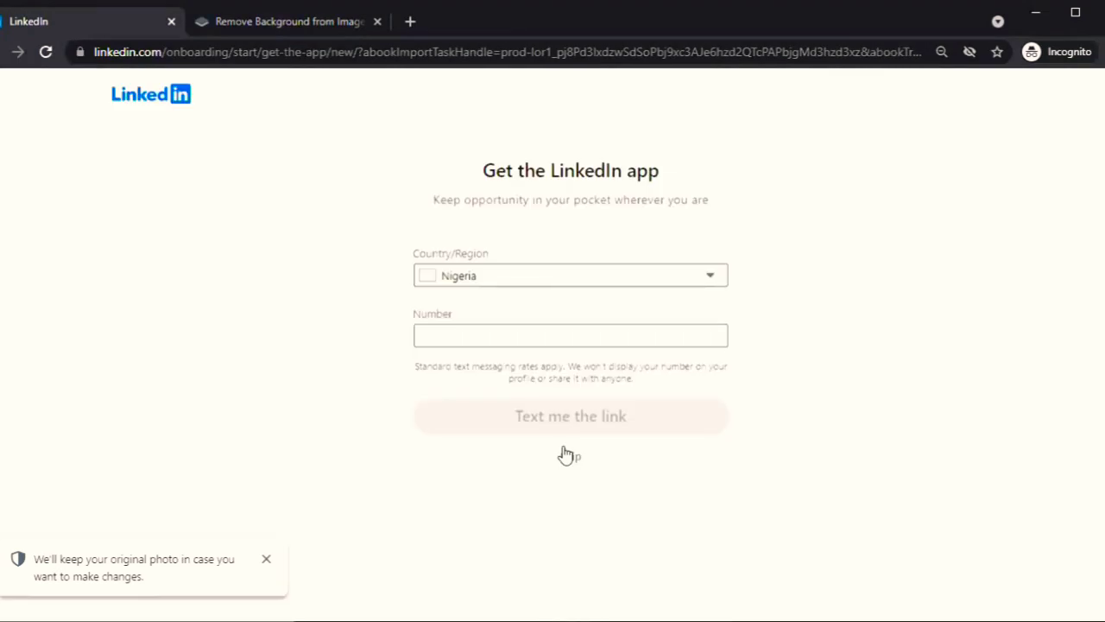
click(457, 333)
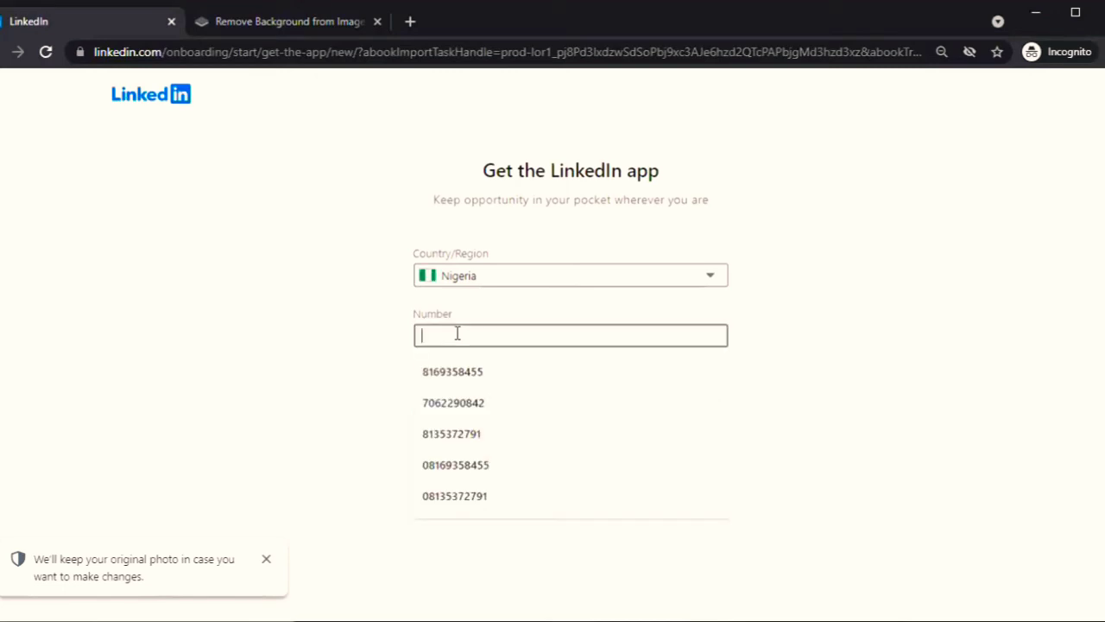
click(458, 372)
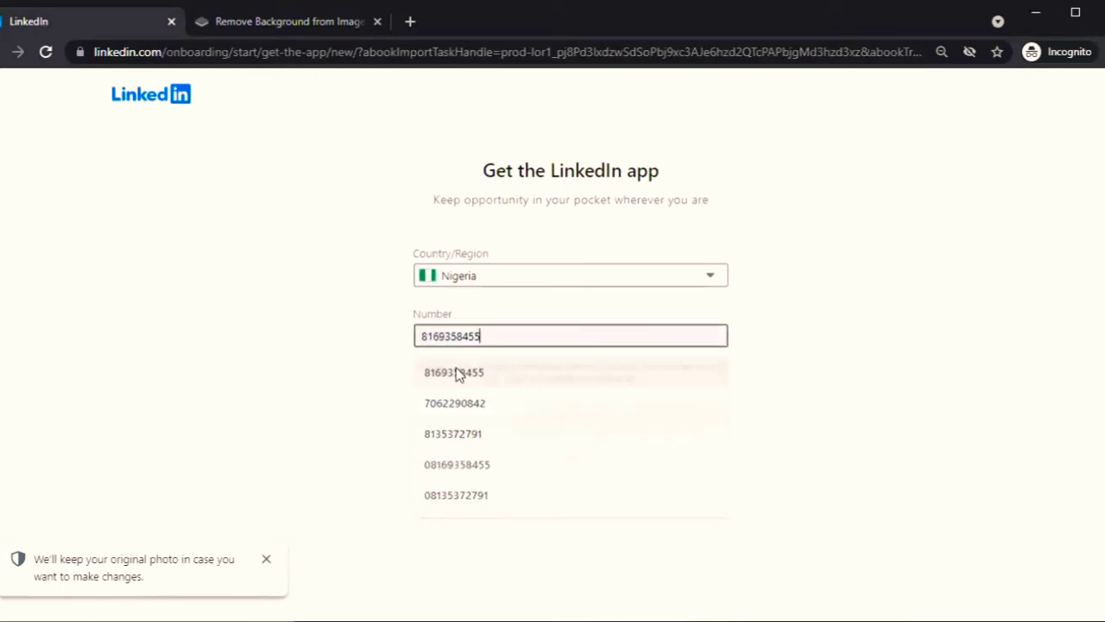
click(537, 419)
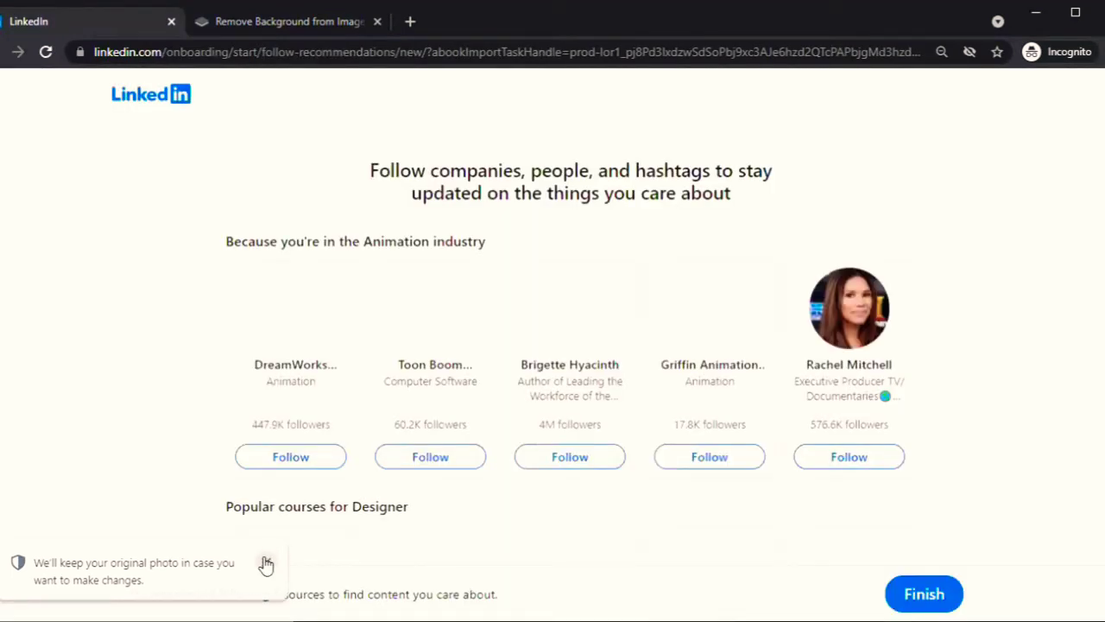
click(267, 563)
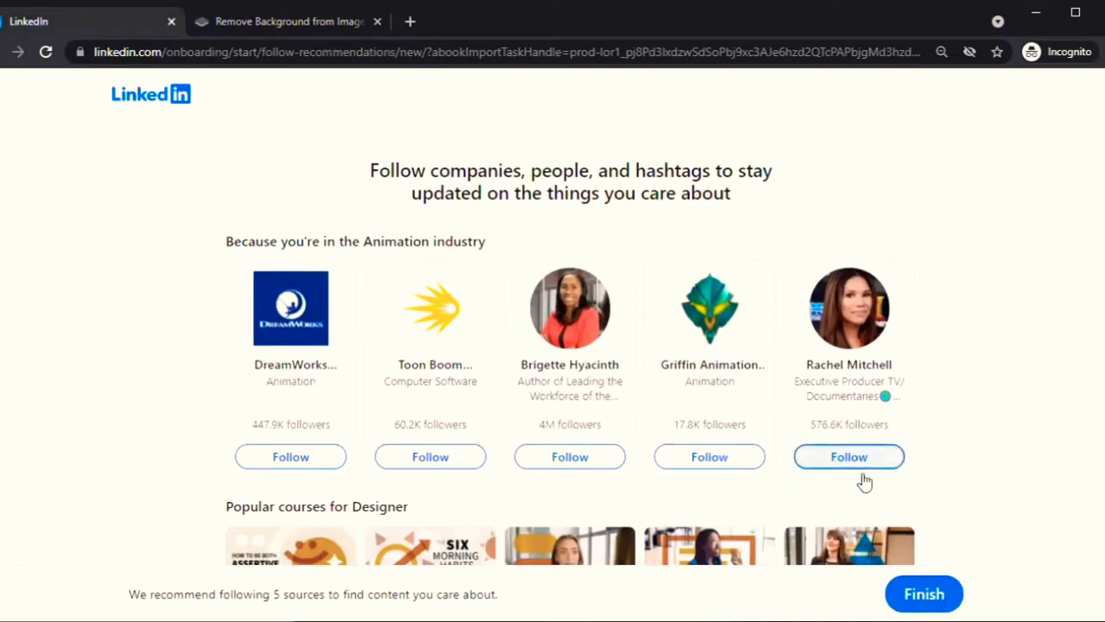
click(917, 592)
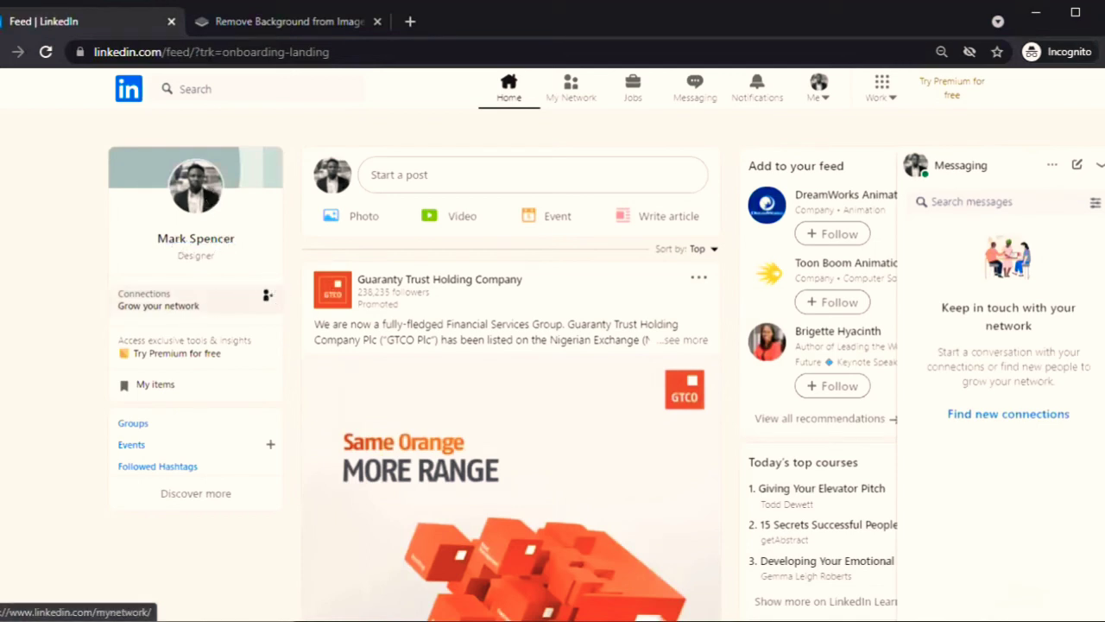
Step: Browse the home feed, then open your own profile from the photo in the left card
scroll(512, 363, down, 10)
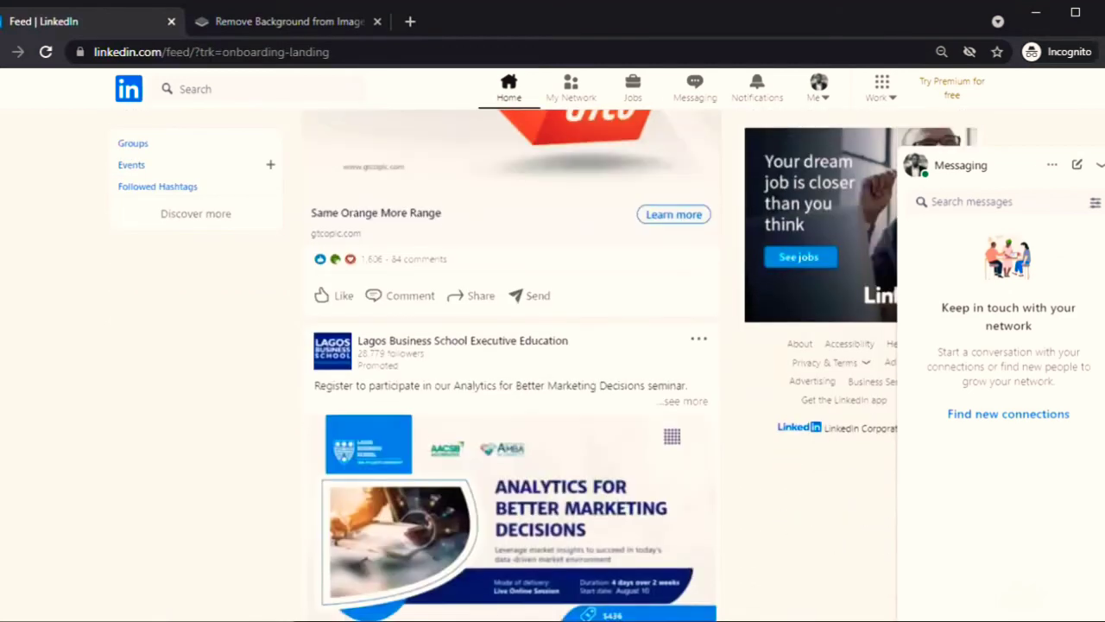
scroll(512, 363, down, 4)
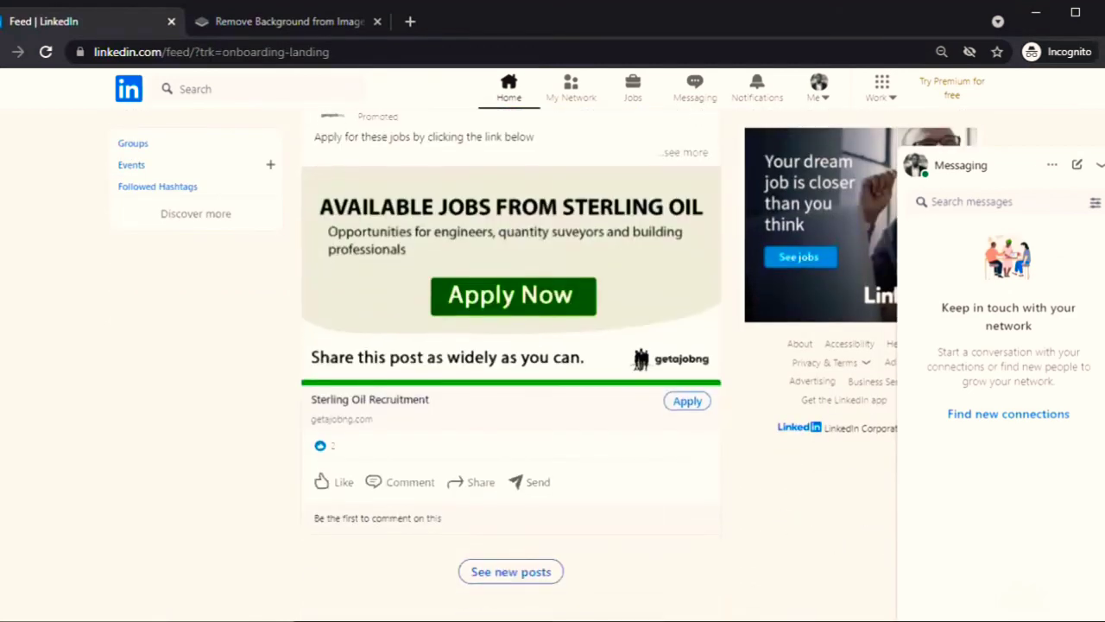
scroll(513, 362, up, 3)
scroll(512, 362, up, 6)
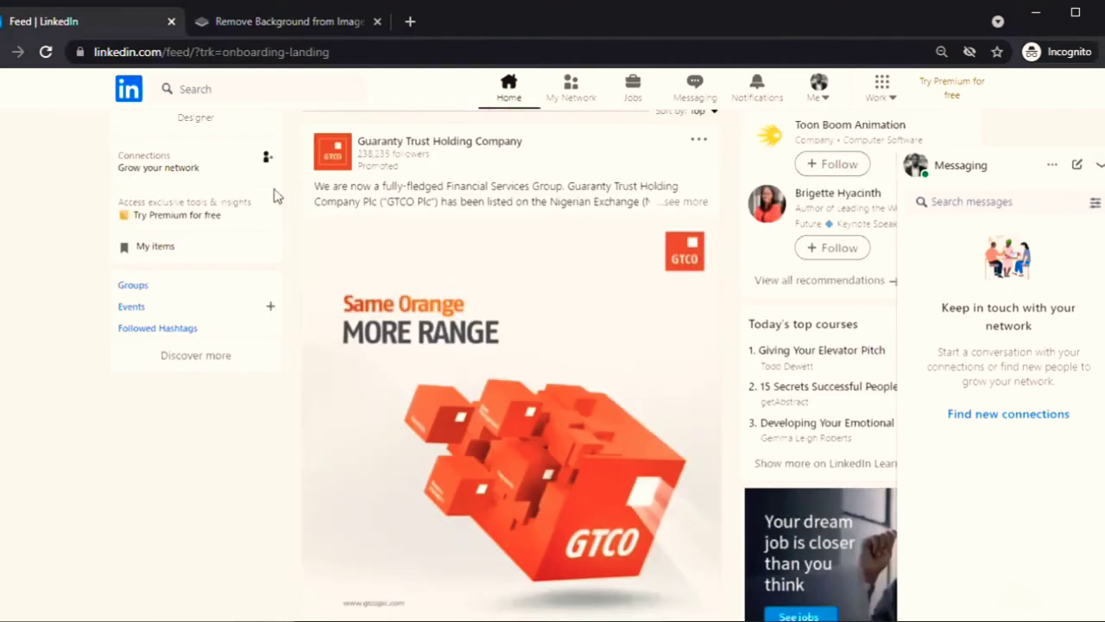
scroll(409, 175, up, 2)
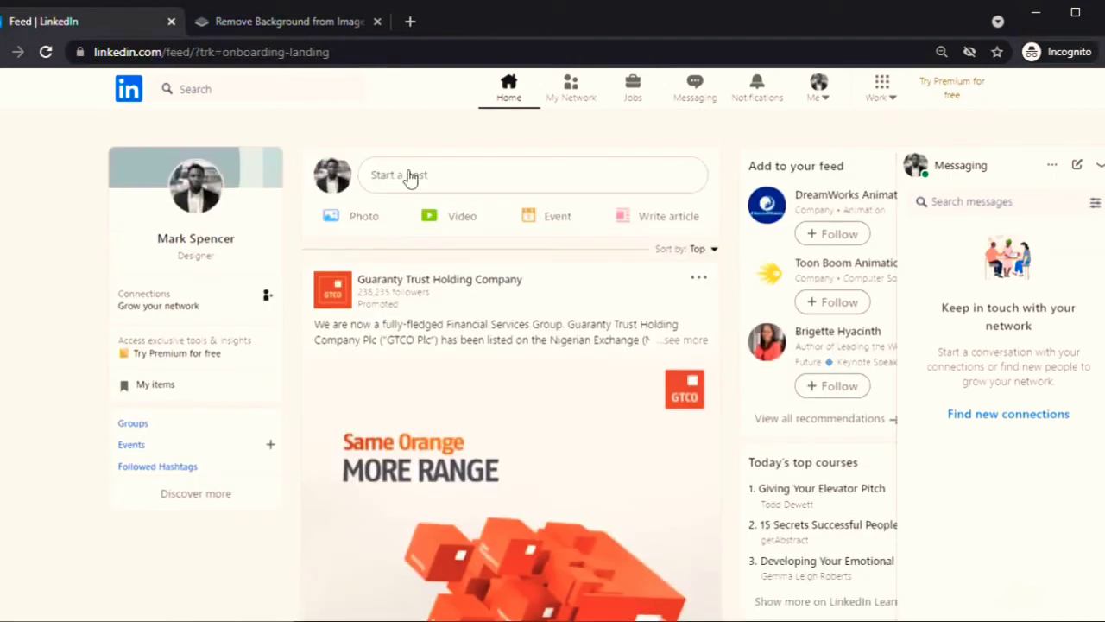
click(202, 197)
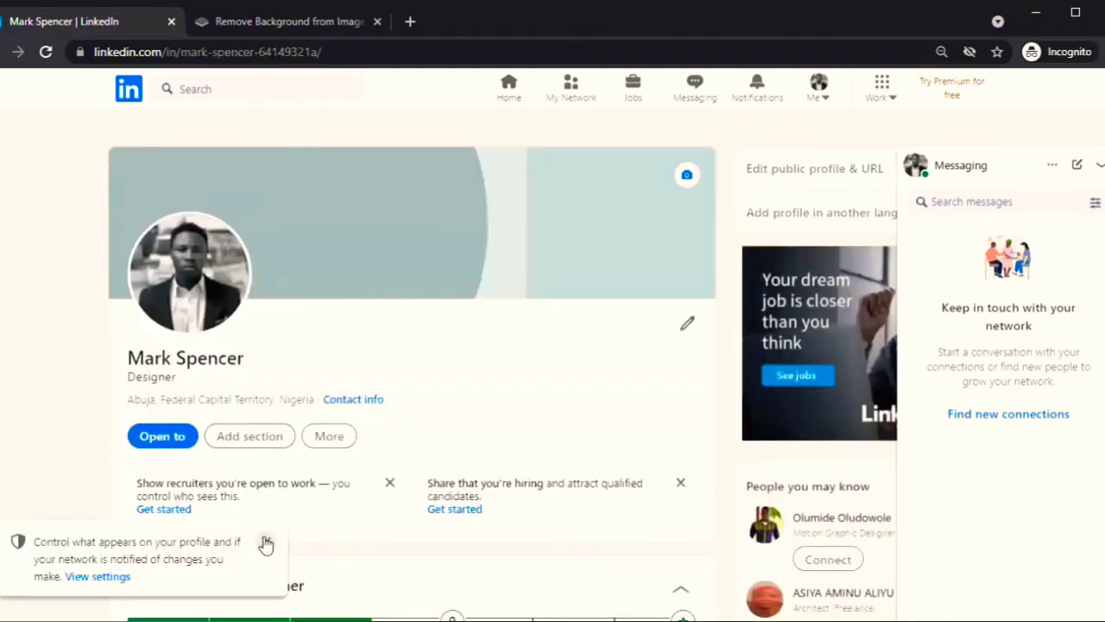
click(266, 543)
scroll(316, 342, down, 3)
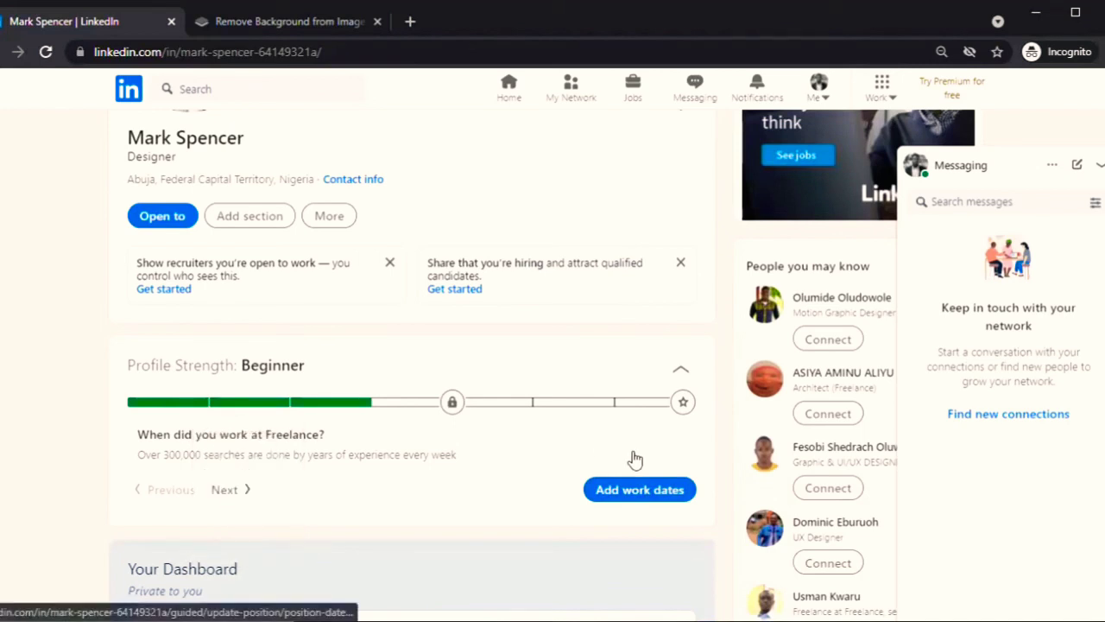
scroll(635, 458, down, 2)
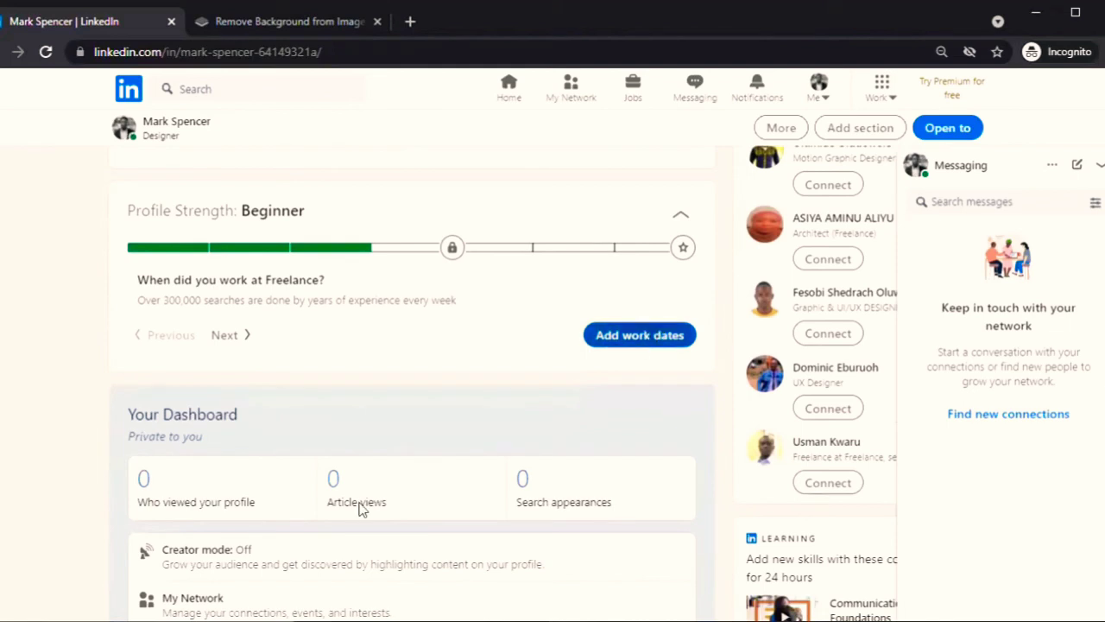
scroll(328, 488, down, 2)
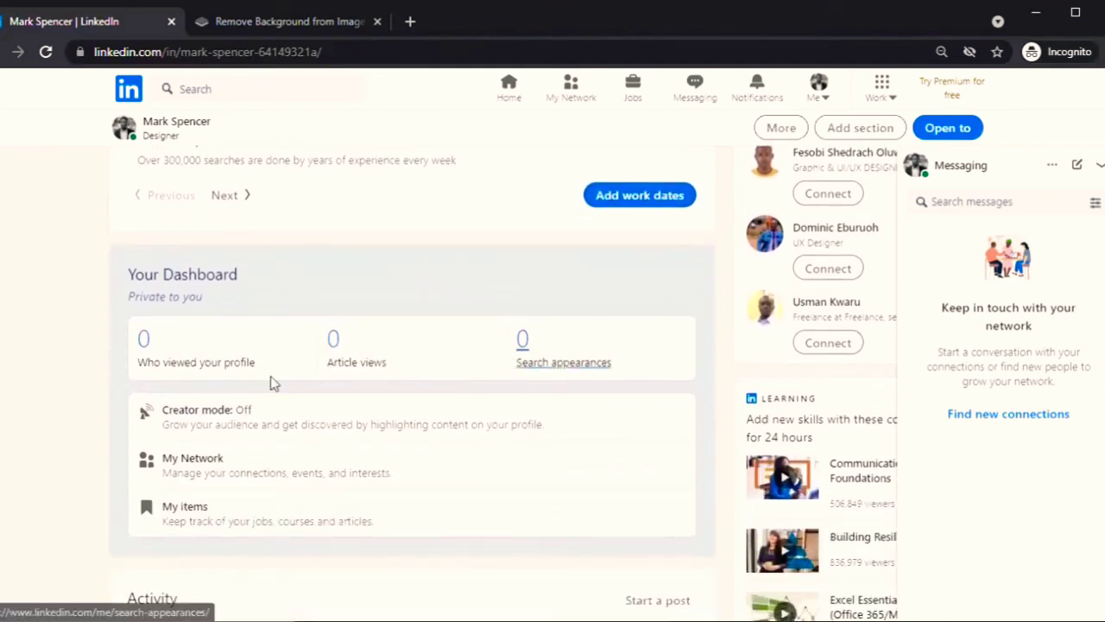
scroll(415, 383, up, 4)
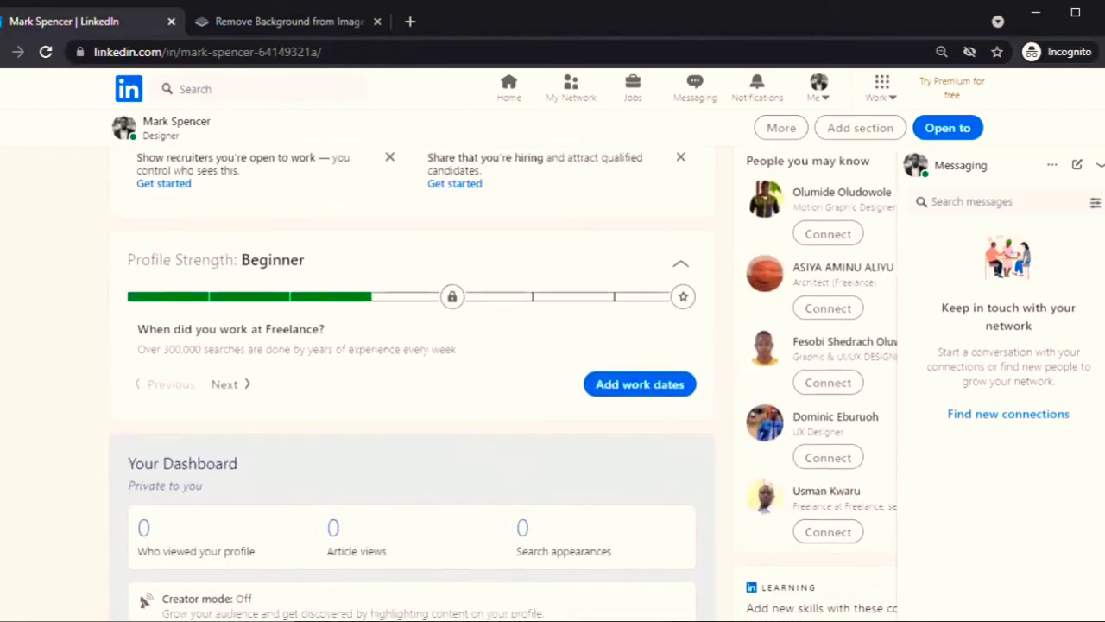
scroll(414, 383, up, 1)
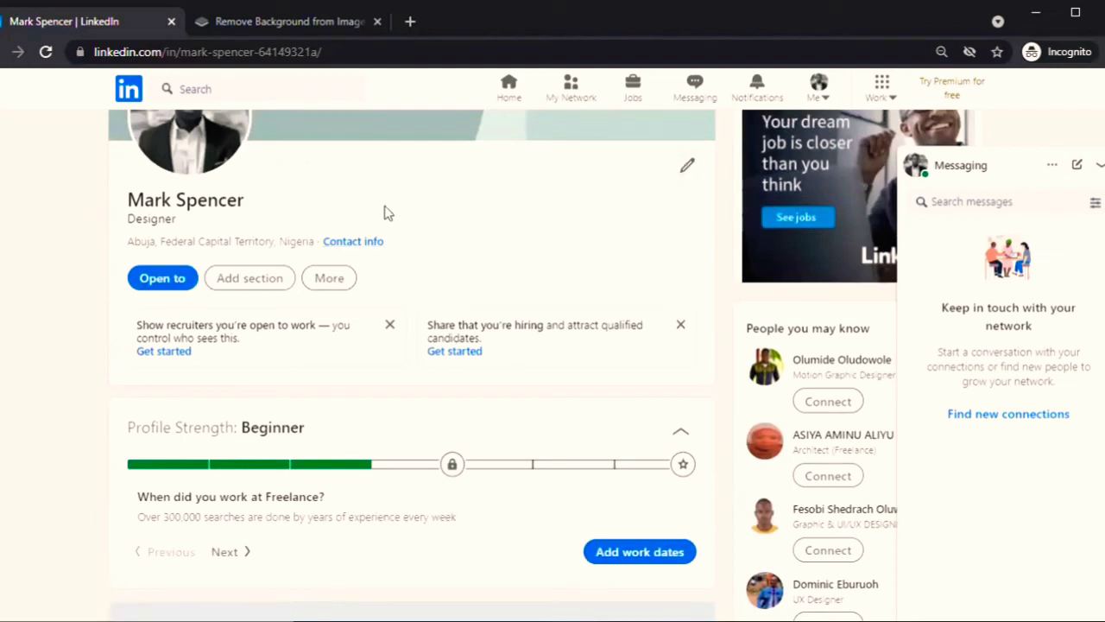
click(365, 242)
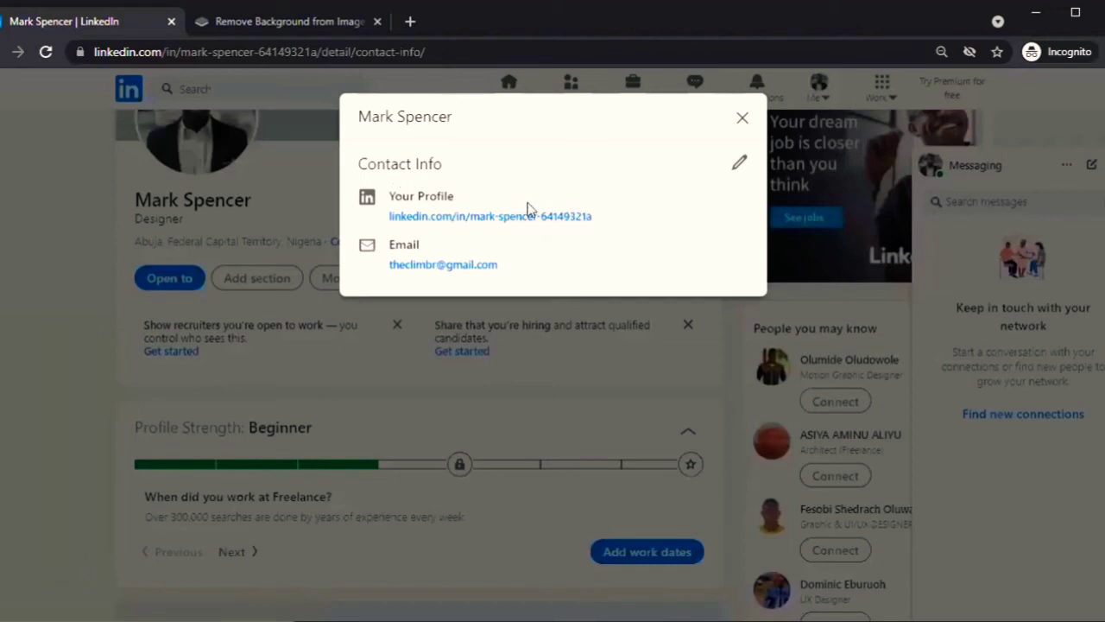
click(741, 121)
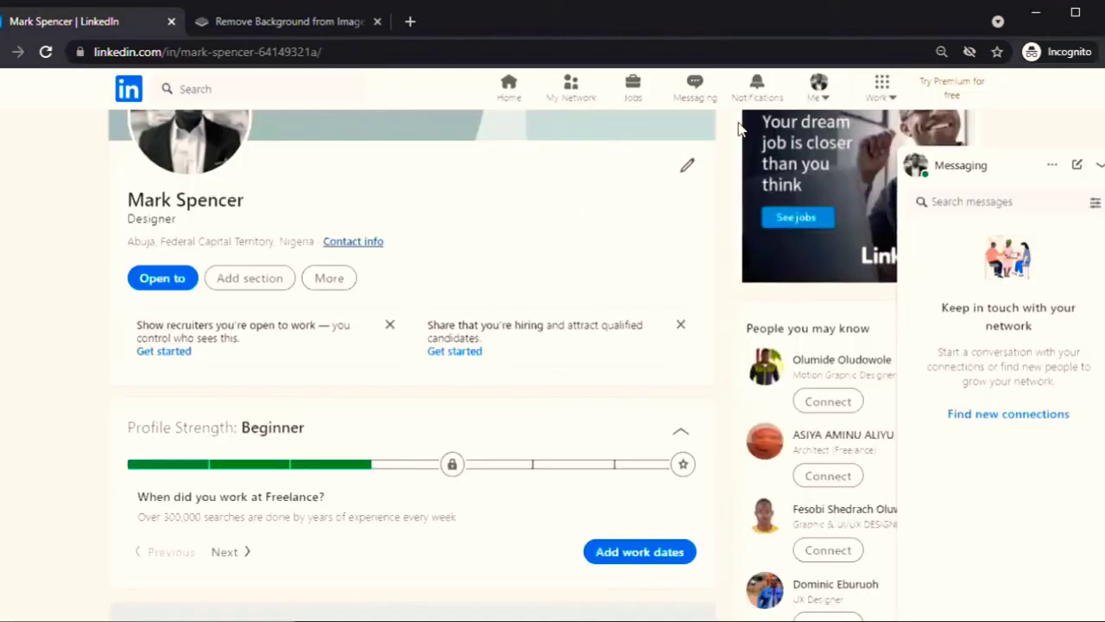
scroll(541, 365, down, 1)
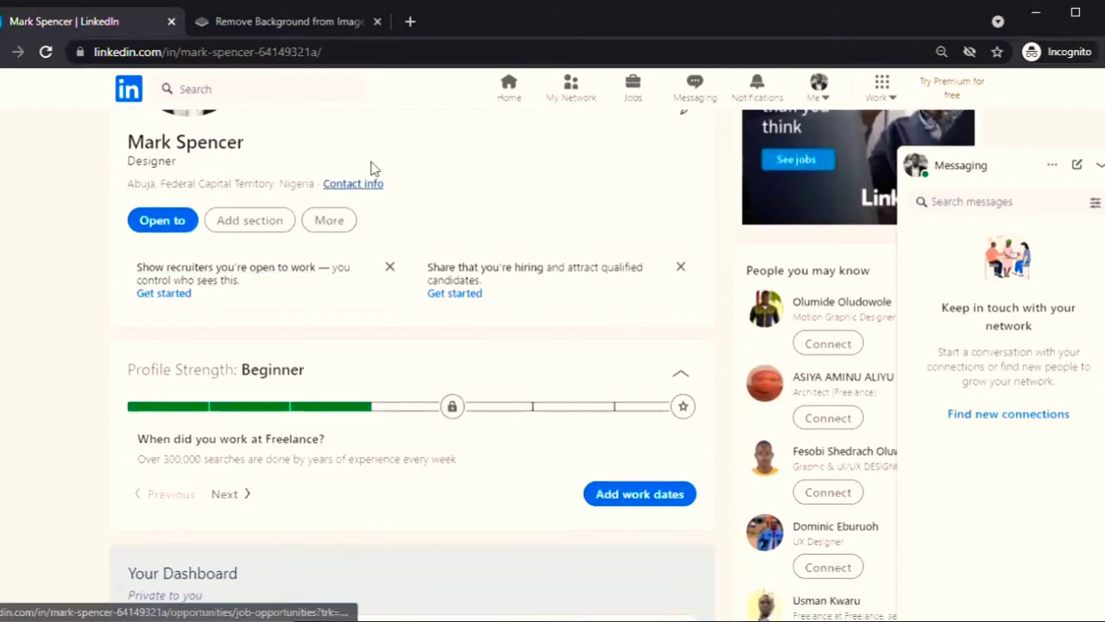
click(329, 221)
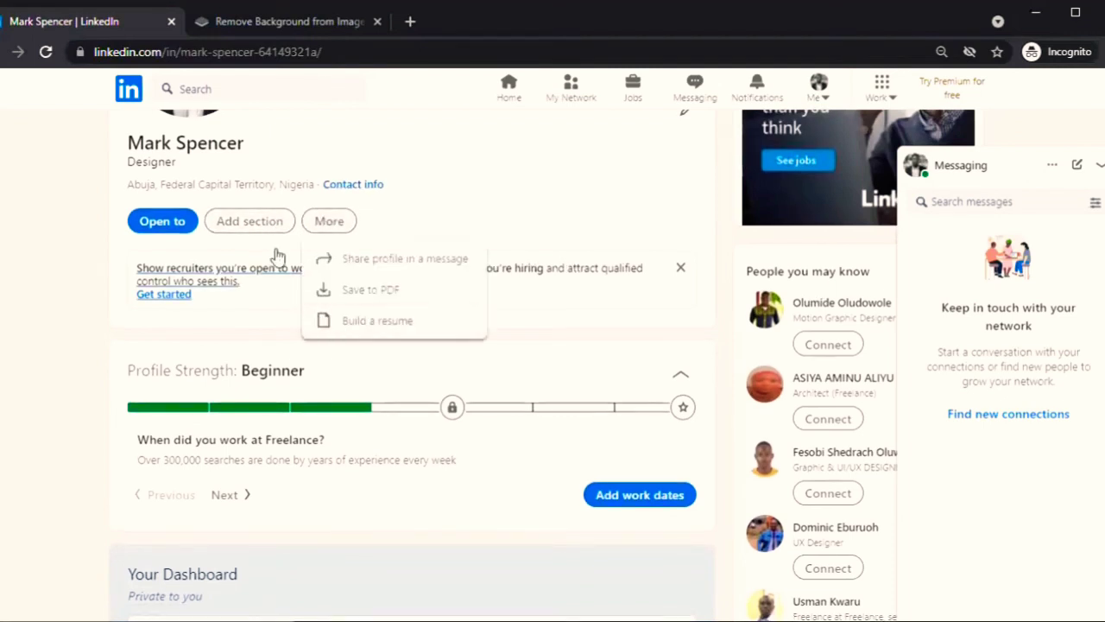
click(246, 224)
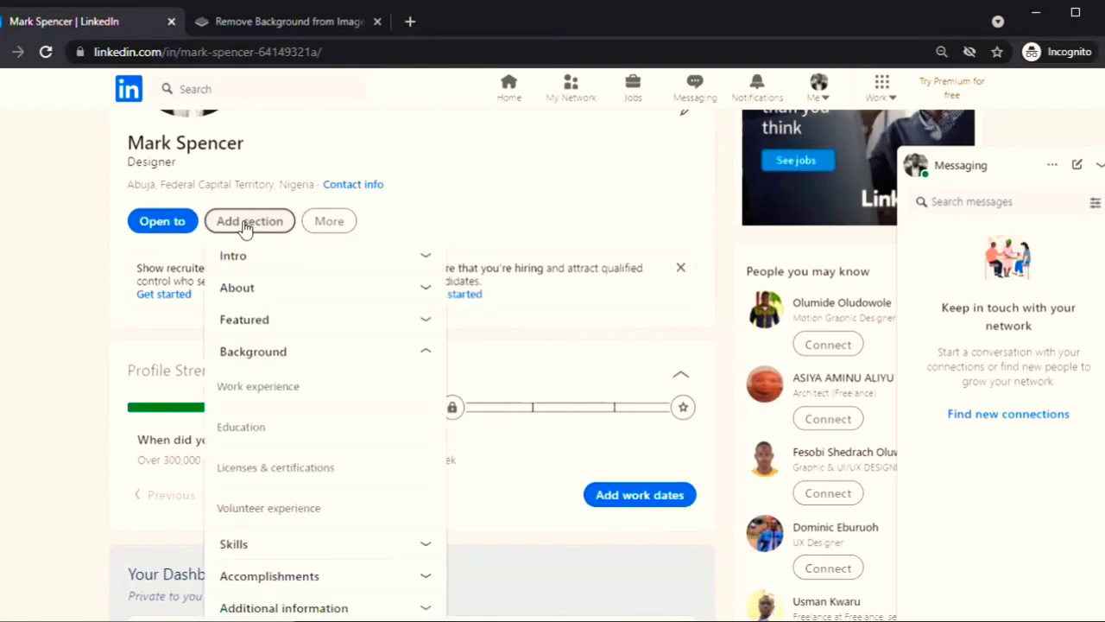
click(259, 261)
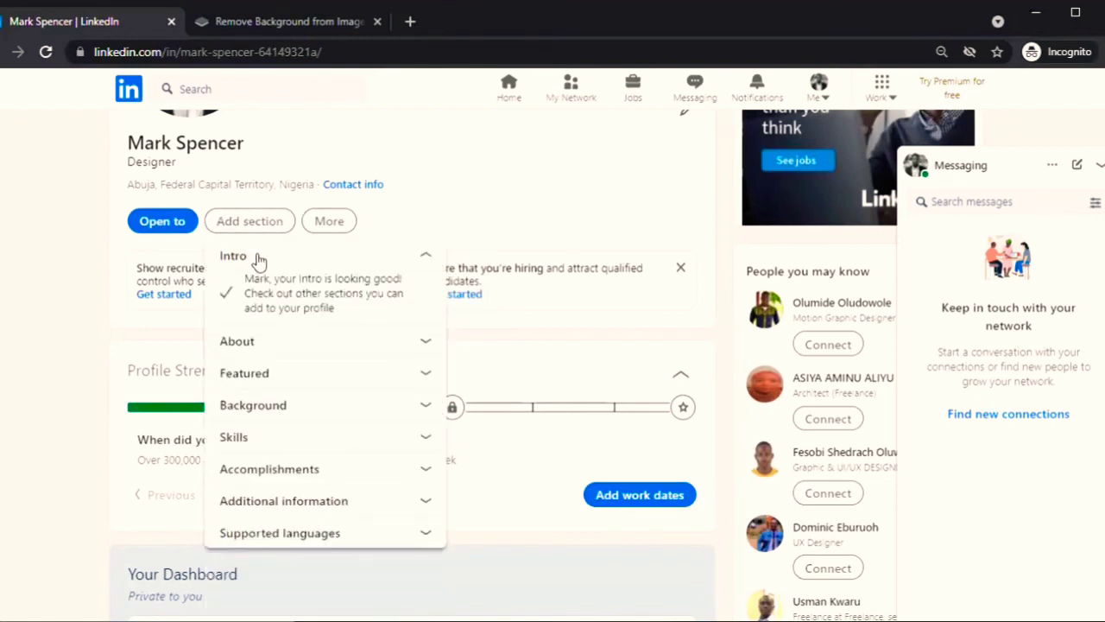
click(268, 342)
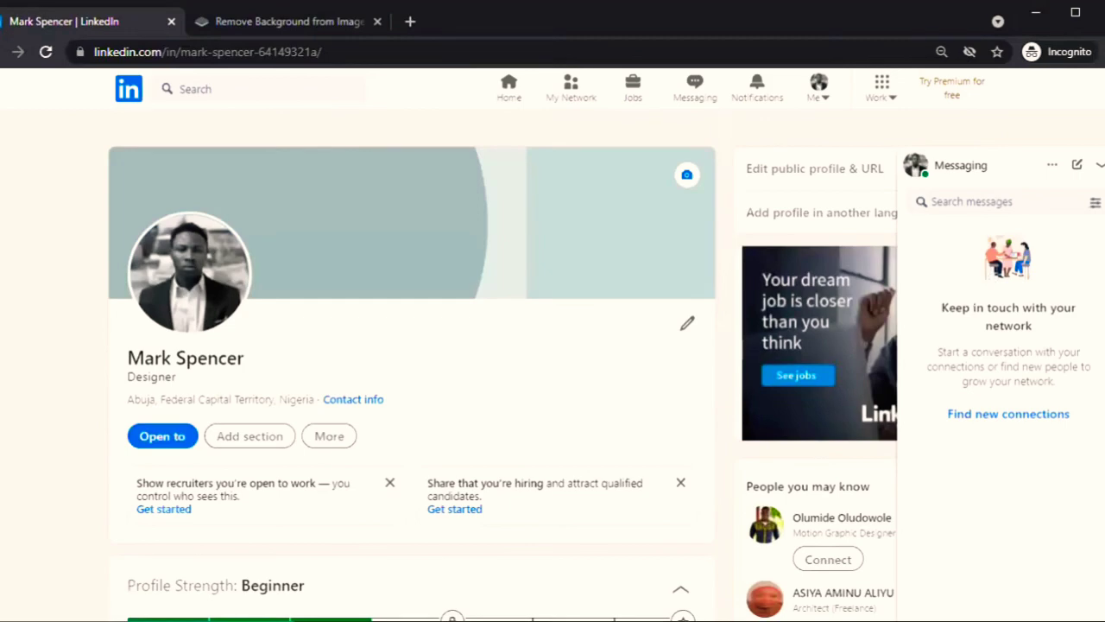
scroll(691, 156, down, 2)
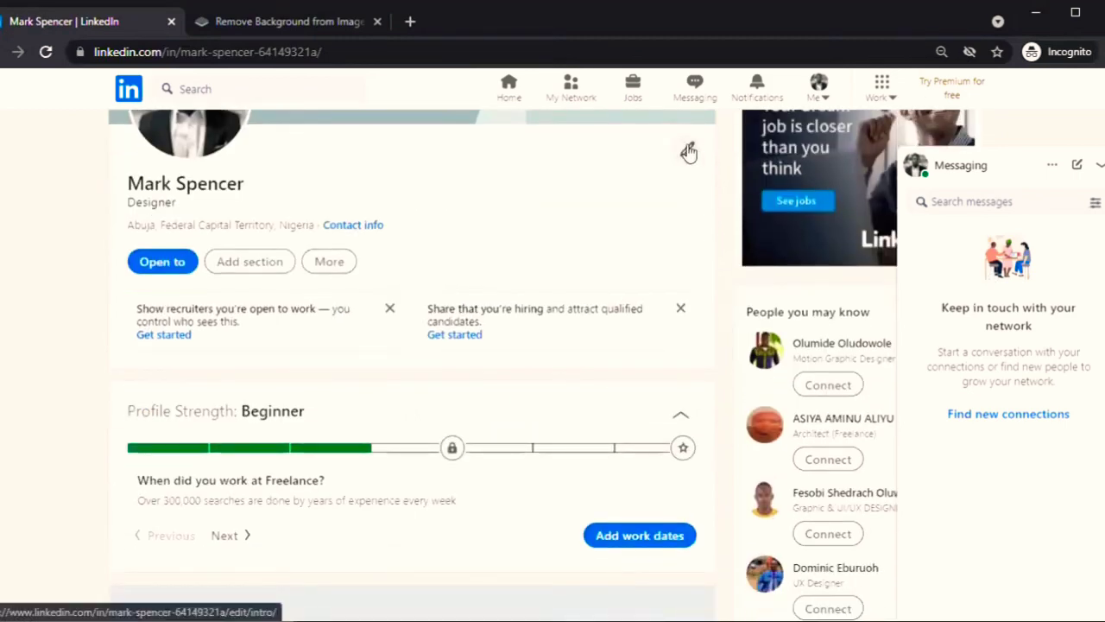
click(688, 152)
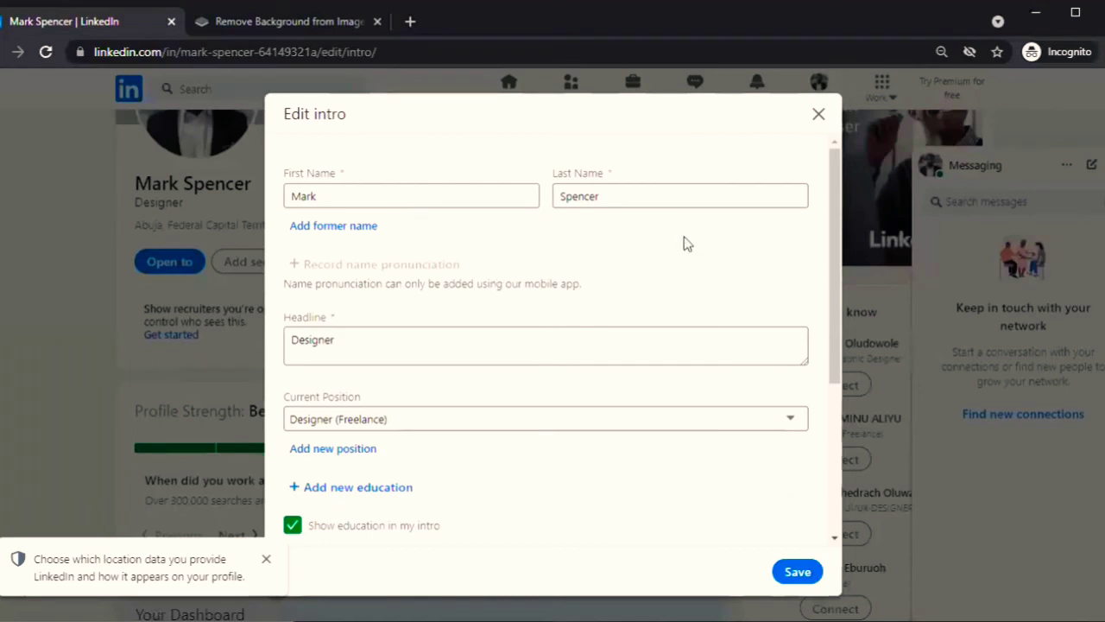
drag(834, 254, 846, 405)
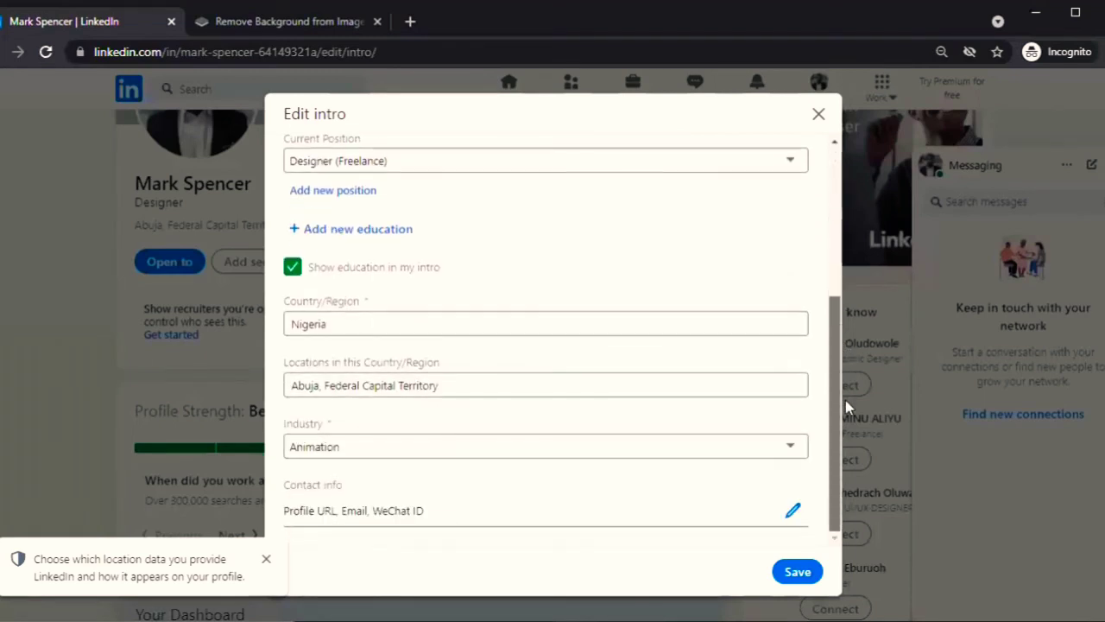
drag(854, 470, 854, 478)
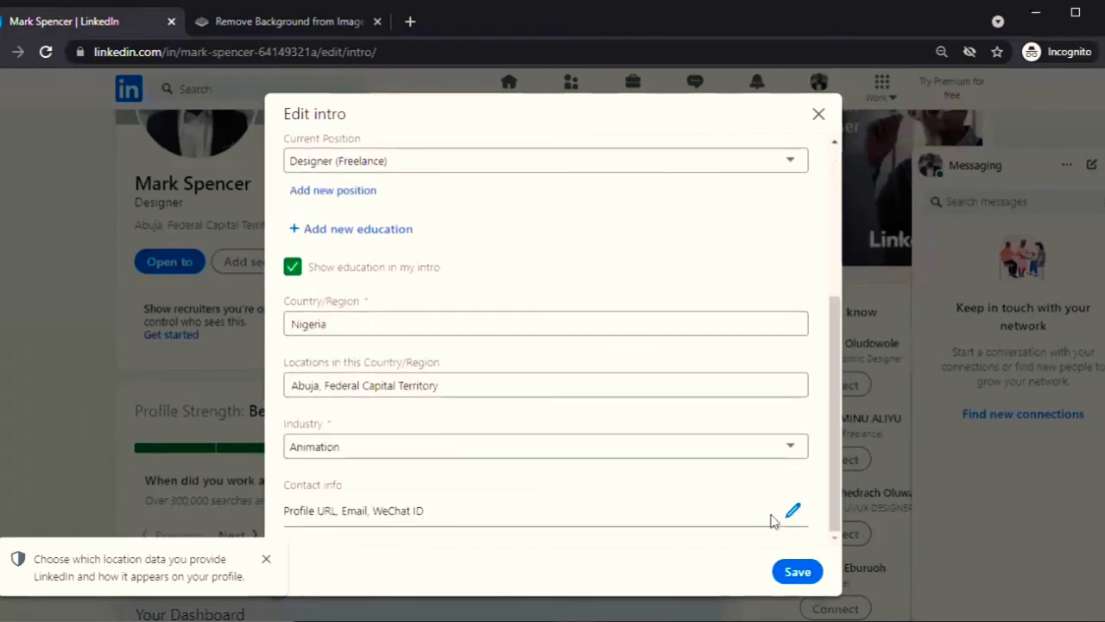
click(818, 118)
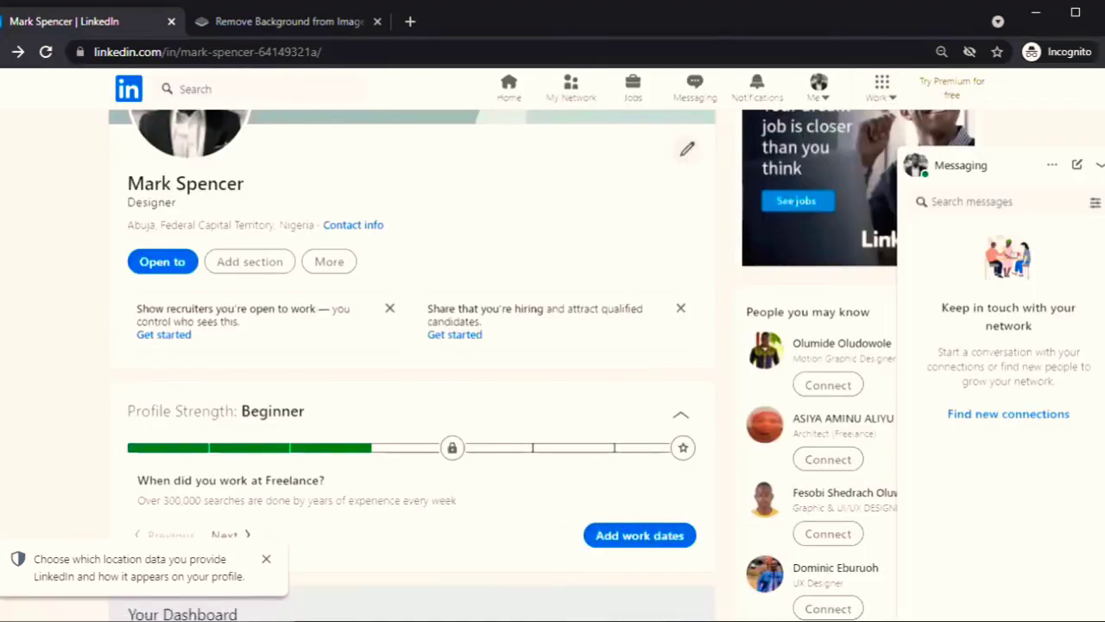
Step: Close the location-data notice, review the profile, and place the cursor in the top-bar Search box
scroll(415, 345, down, 2)
scroll(414, 387, down, 1)
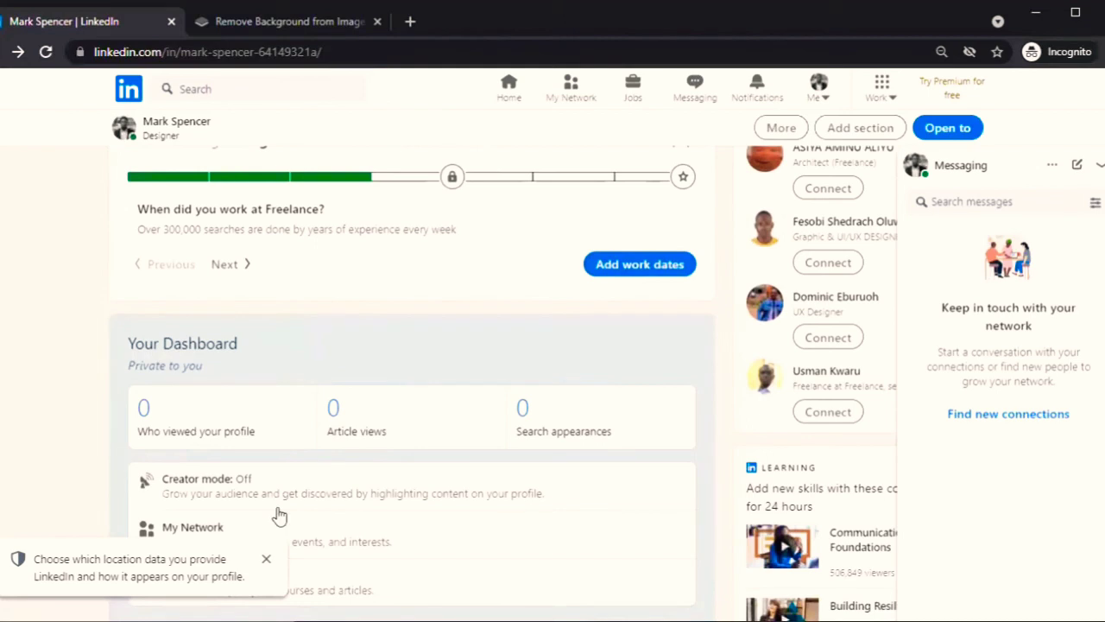
click(266, 561)
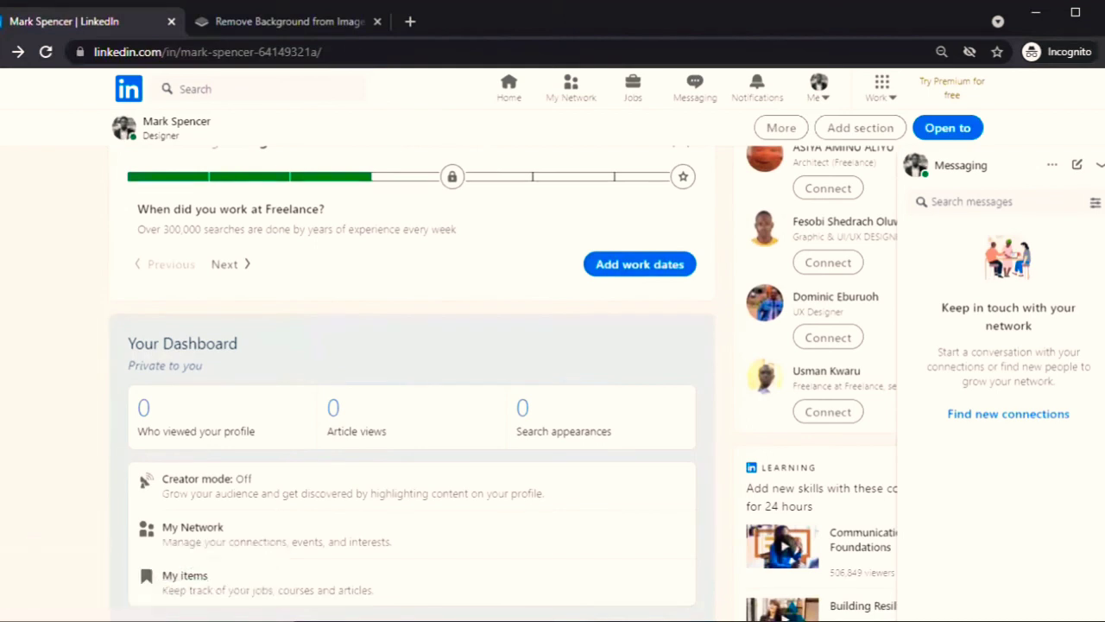
scroll(414, 383, down, 4)
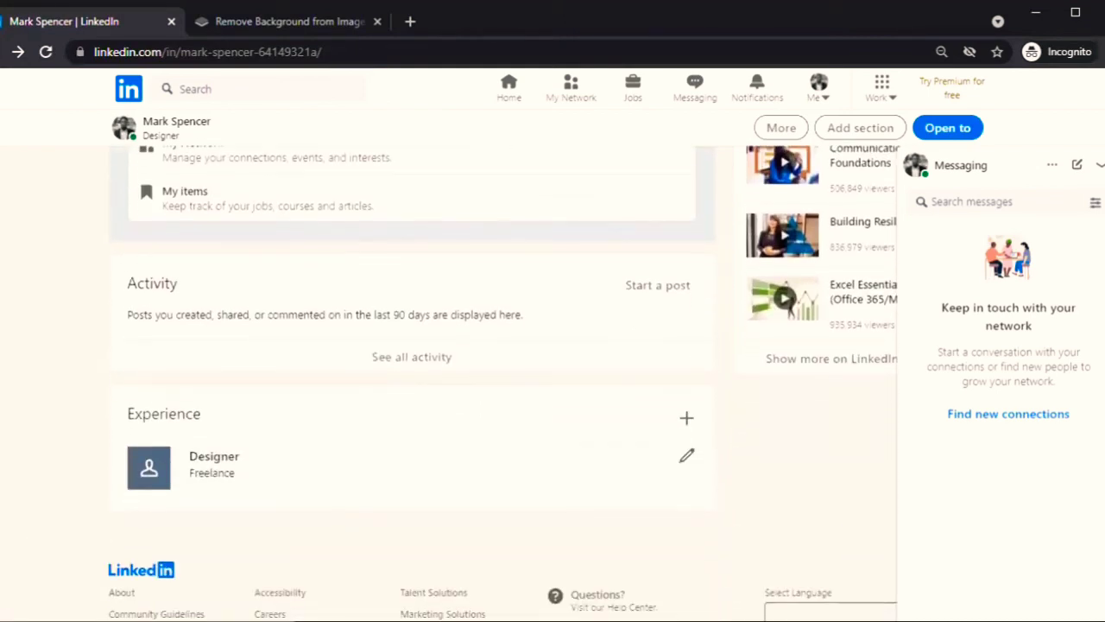
scroll(1095, 303, up, 4)
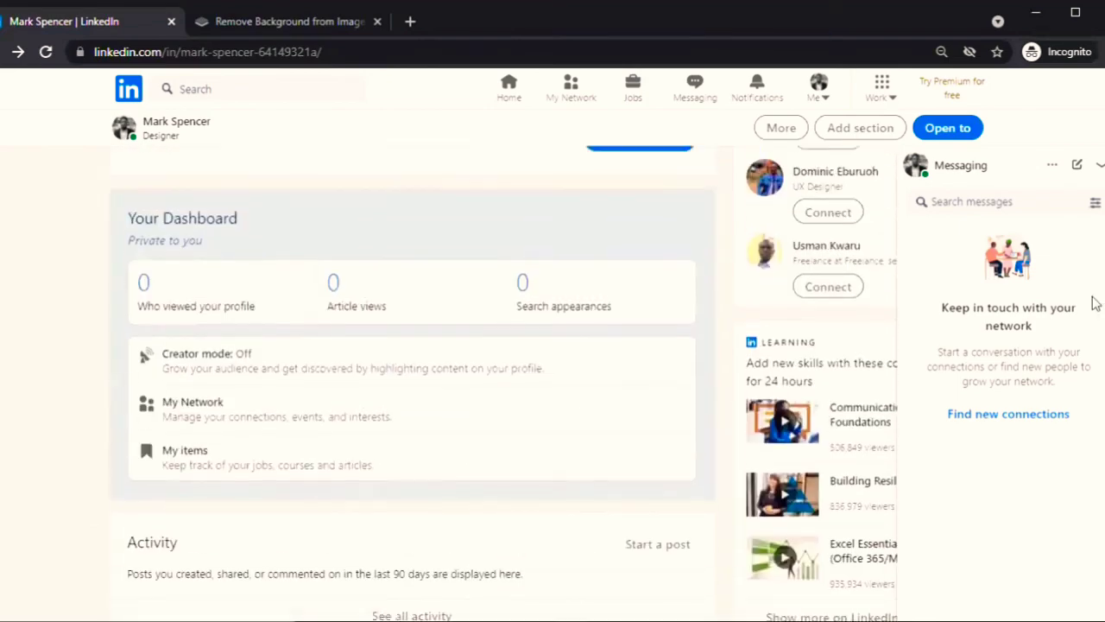
scroll(1095, 302, up, 3)
click(299, 83)
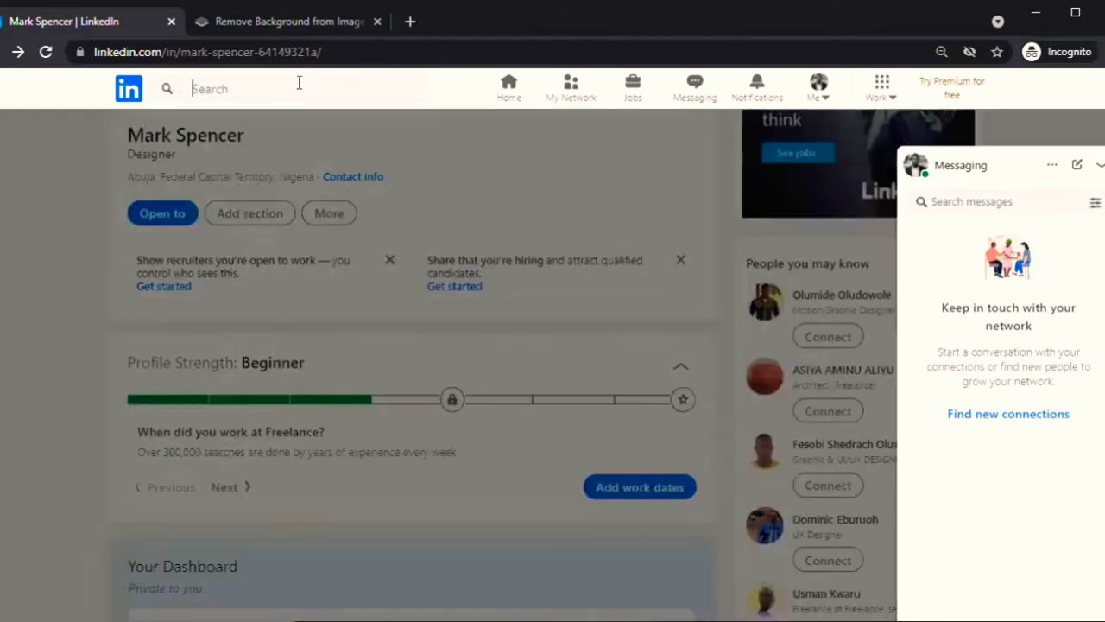
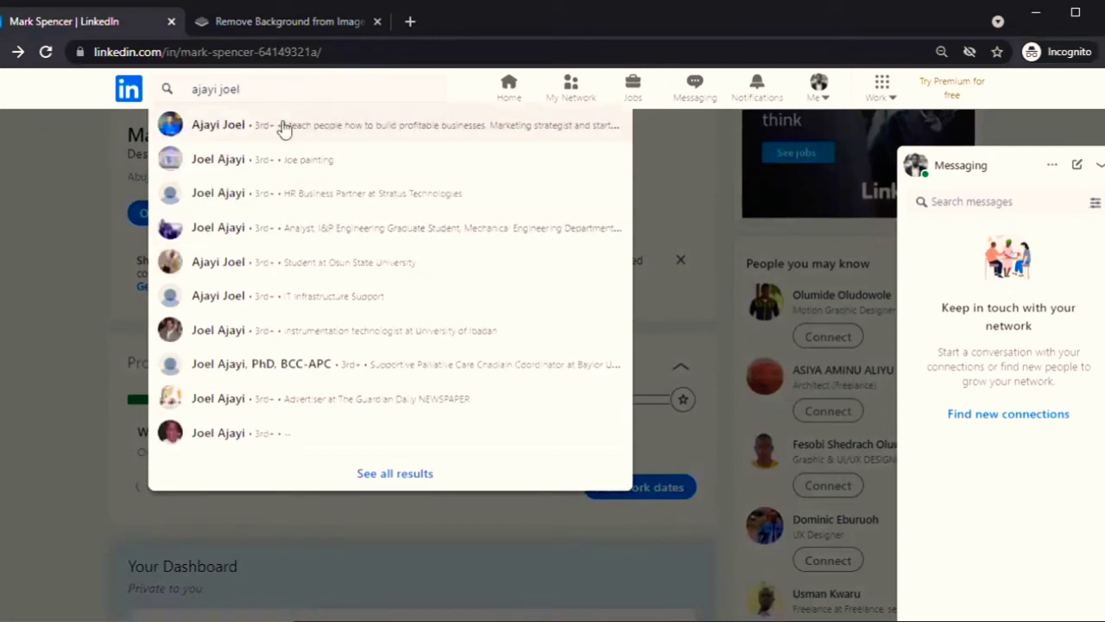
Step: Search for the member by name and open the marketing strategist's profile from the suggestions
click(328, 121)
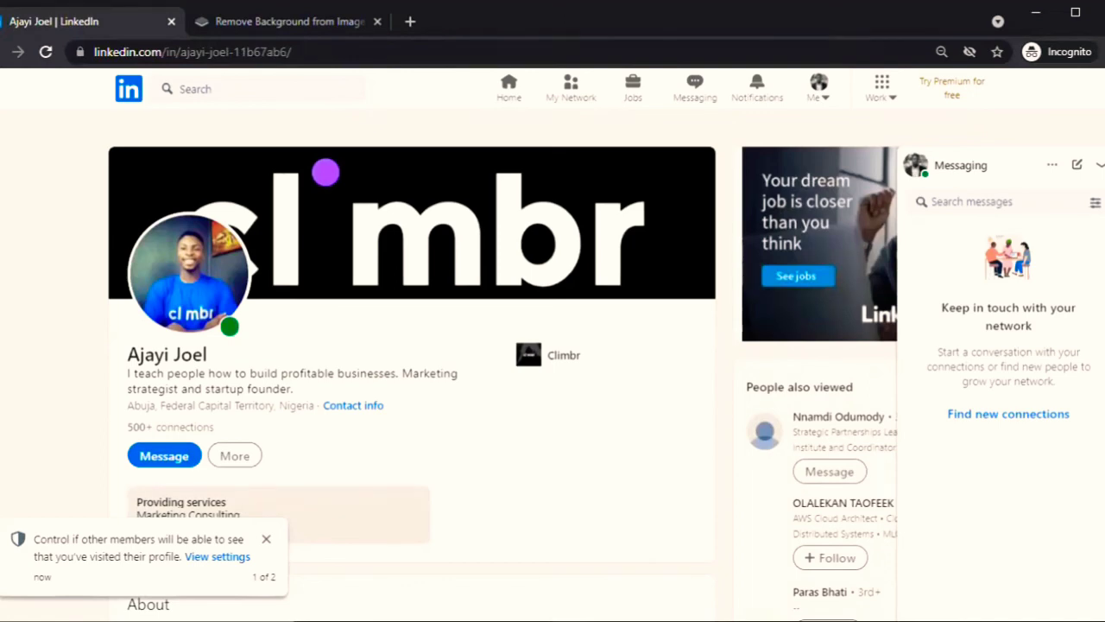
Step: Close the profile-visit notice and open the Providing services details showing Marketing Consulting
scroll(260, 147, down, 1)
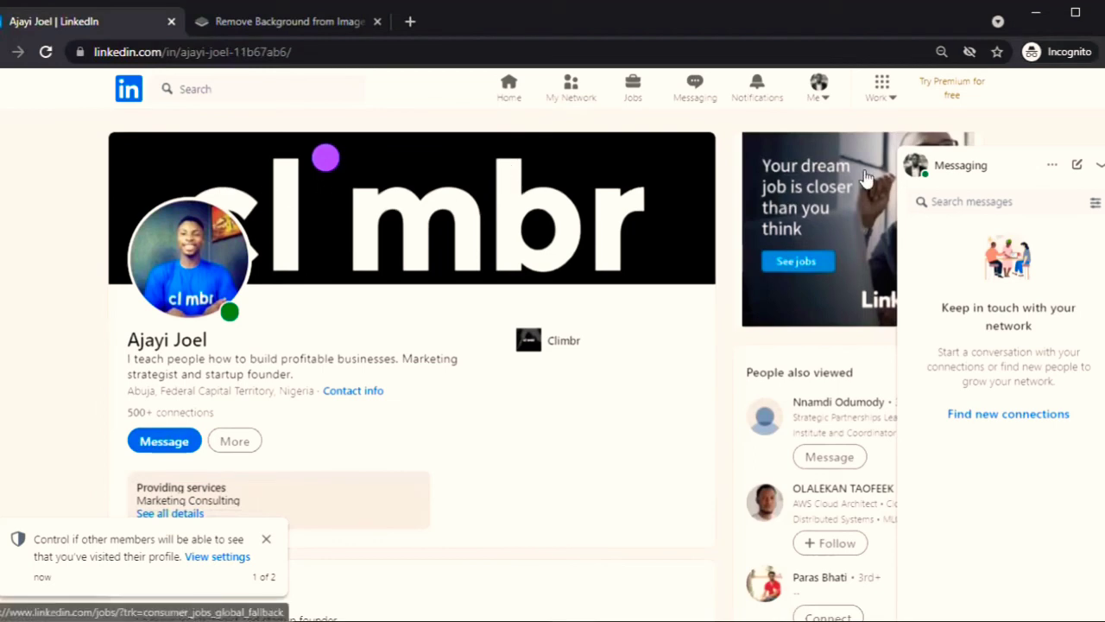
scroll(691, 202, down, 1)
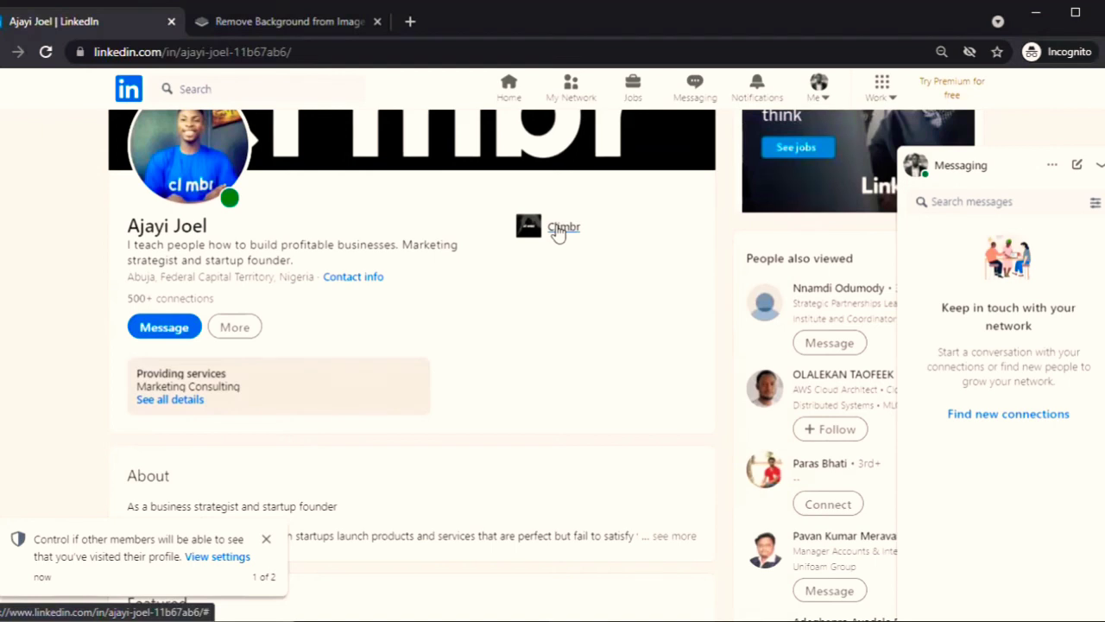
scroll(933, 202, down, 1)
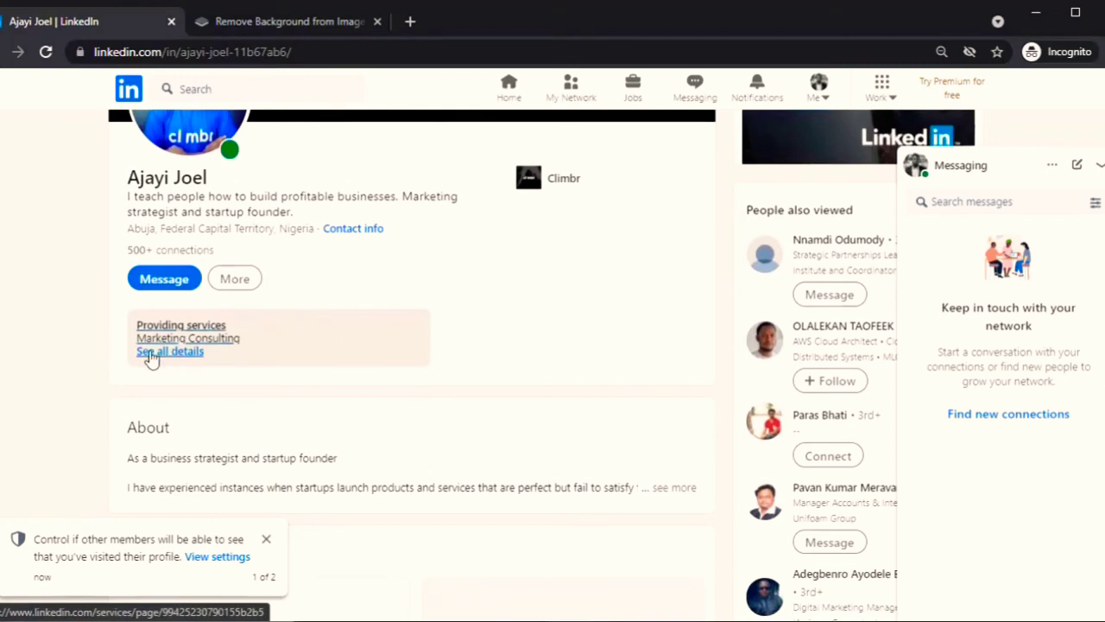
click(266, 539)
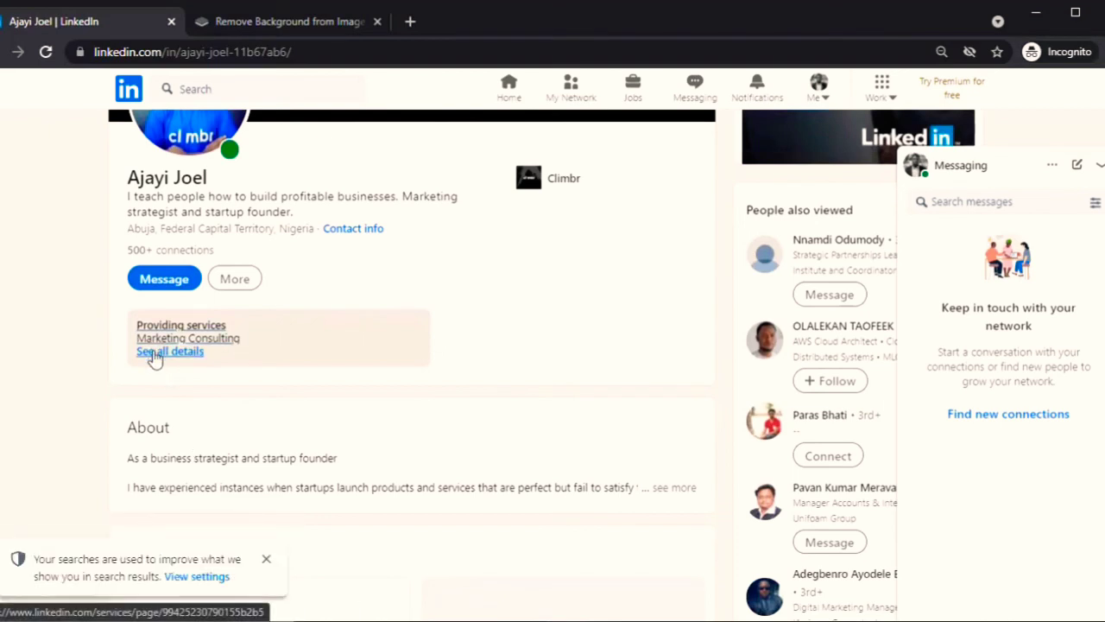
click(156, 356)
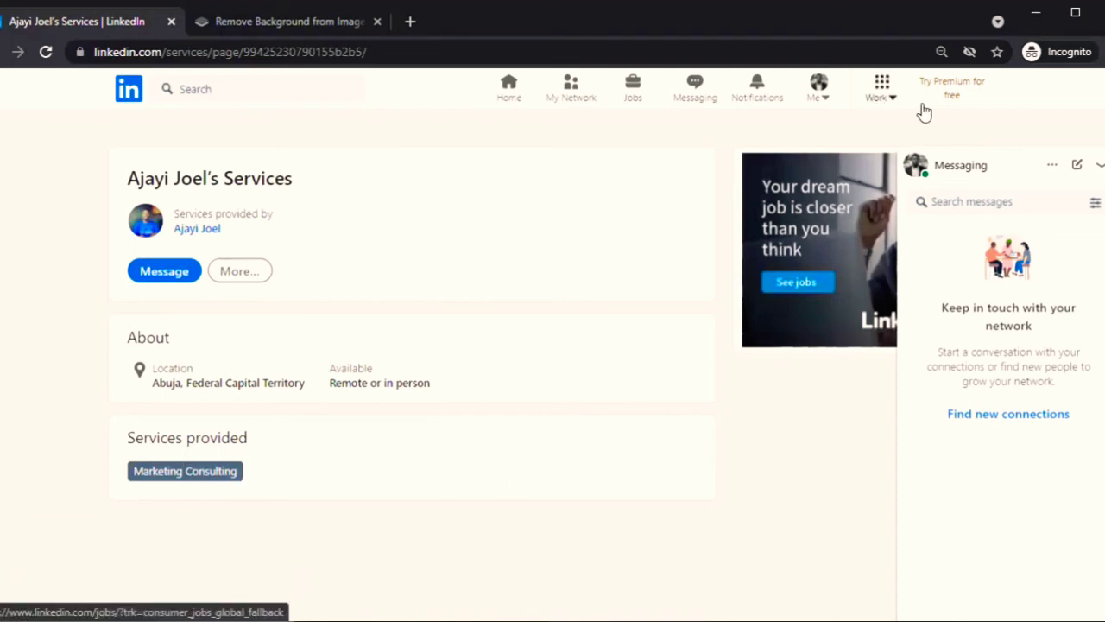
Step: Collapse the messaging panel and go back from Services to the member's main profile
click(1016, 165)
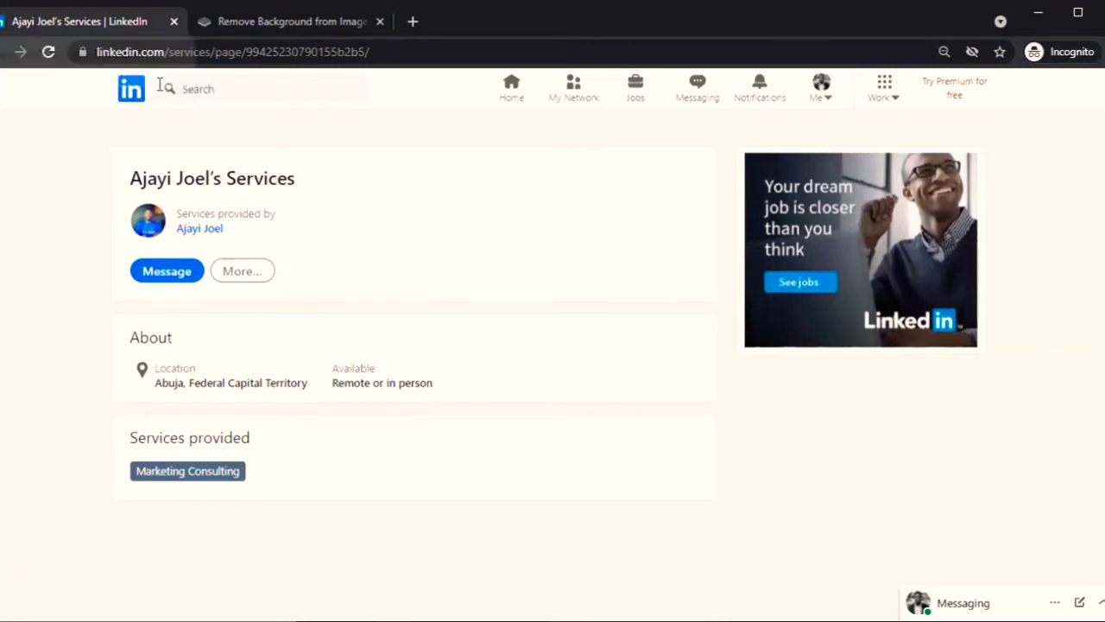
key(alt+Left)
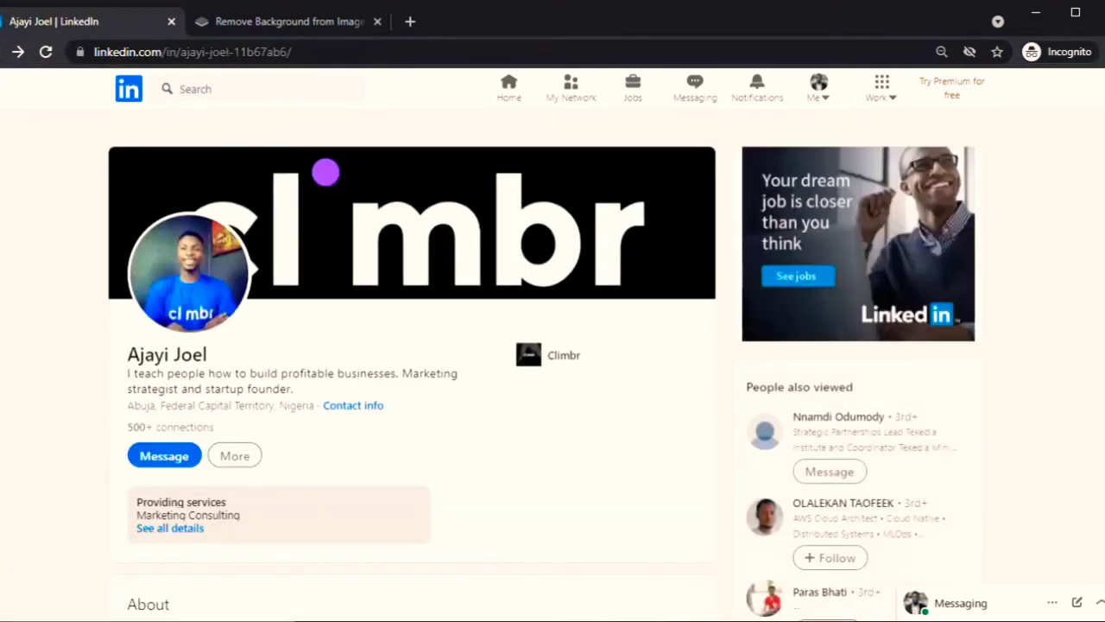
Step: Expand the member's About section to read the full startup-strategy introduction and Featured items
scroll(360, 380, down, 2)
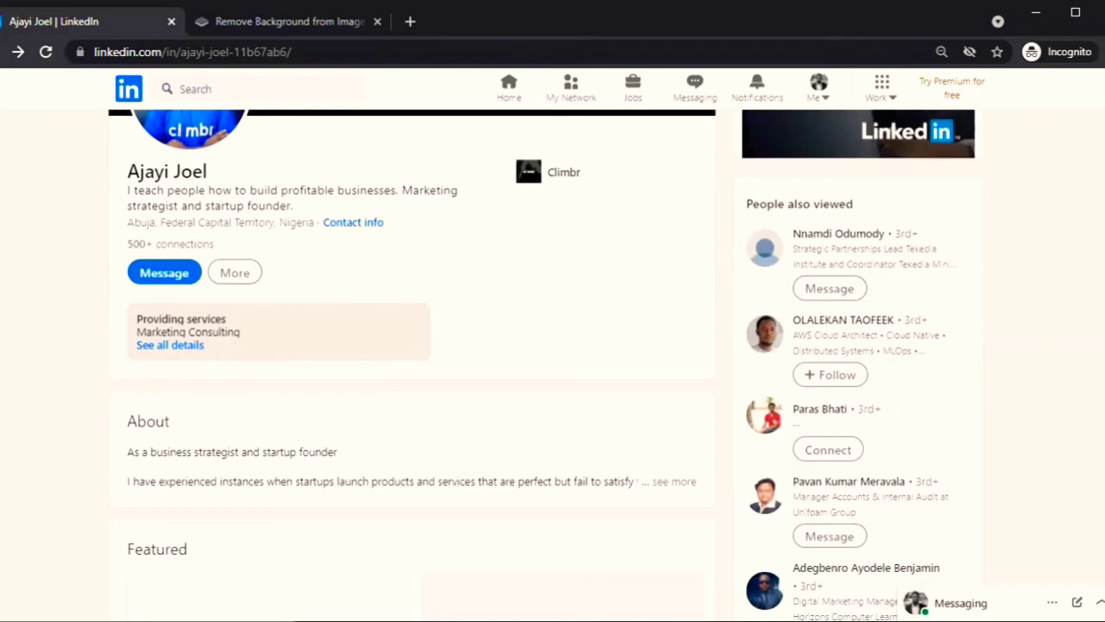
scroll(541, 366, down, 1)
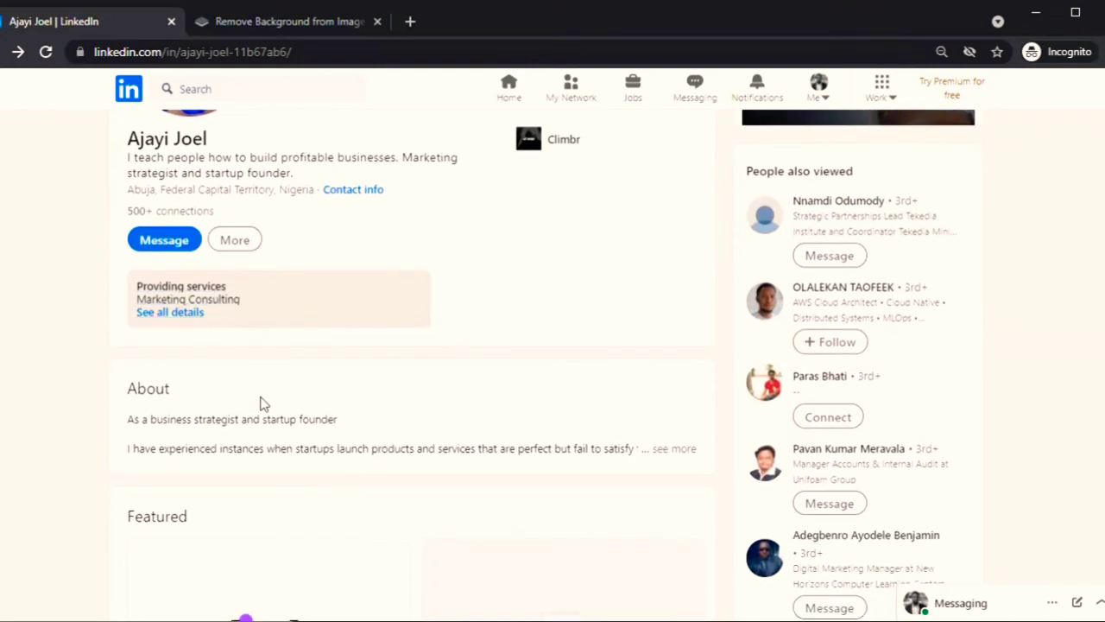
click(683, 449)
scroll(197, 350, down, 2)
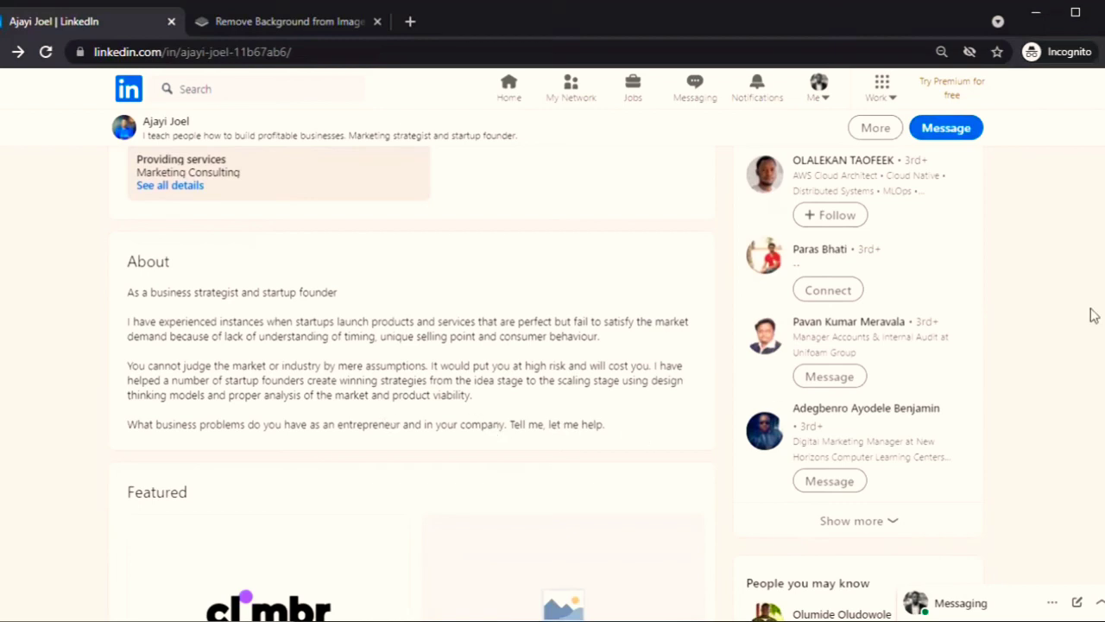
scroll(1094, 315, down, 1)
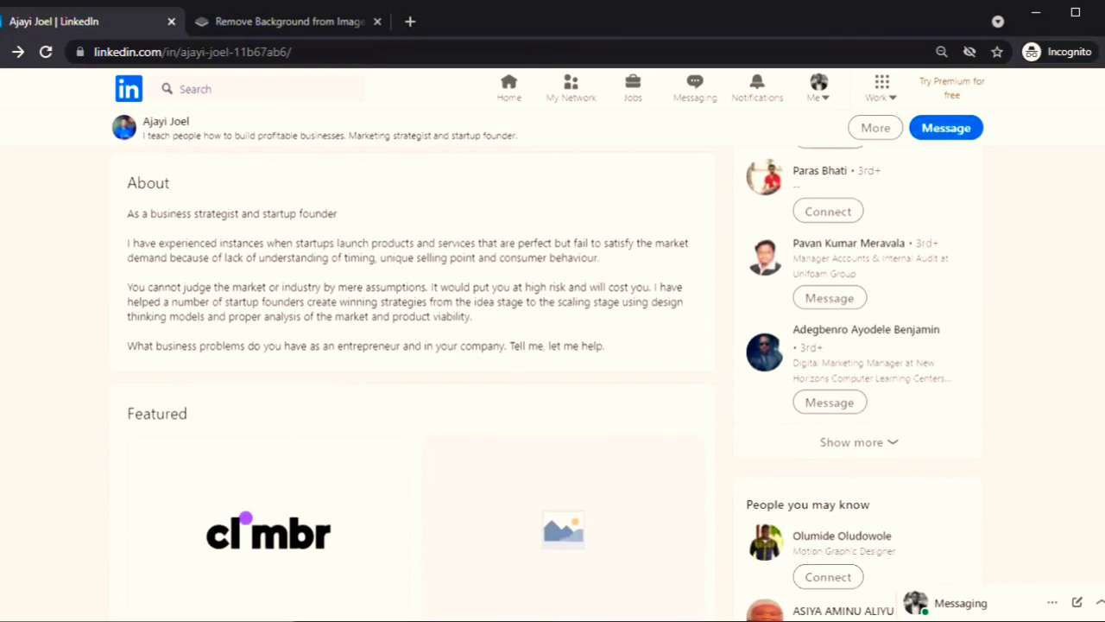
scroll(539, 383, down, 3)
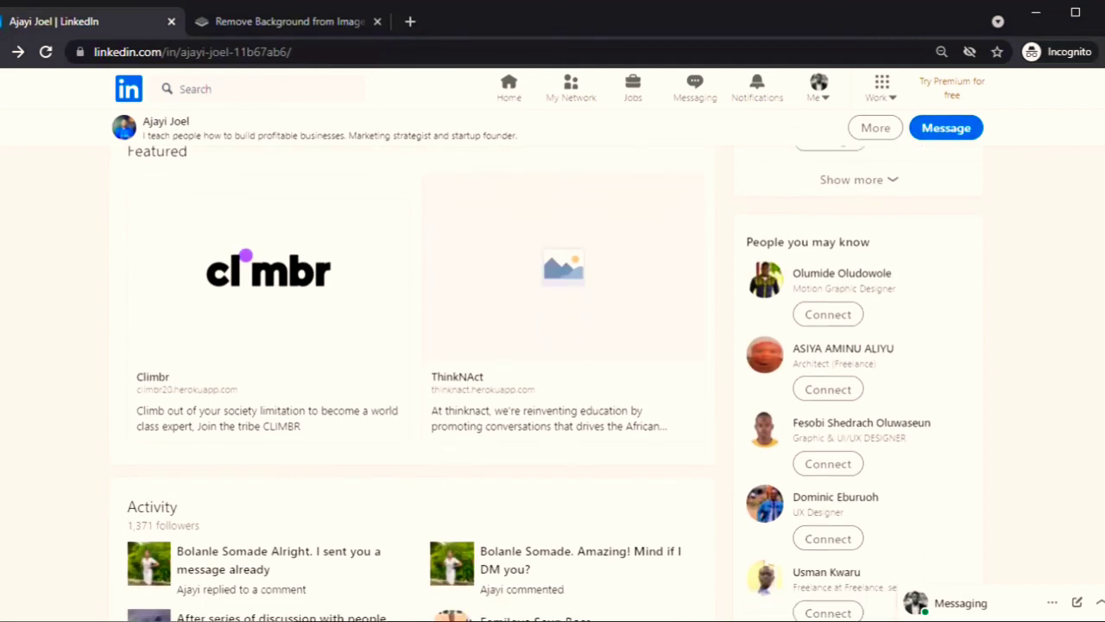
Step: Read through the member's Featured, Activity, Experience, Skills and Interests, then go back
scroll(446, 386, up, 1)
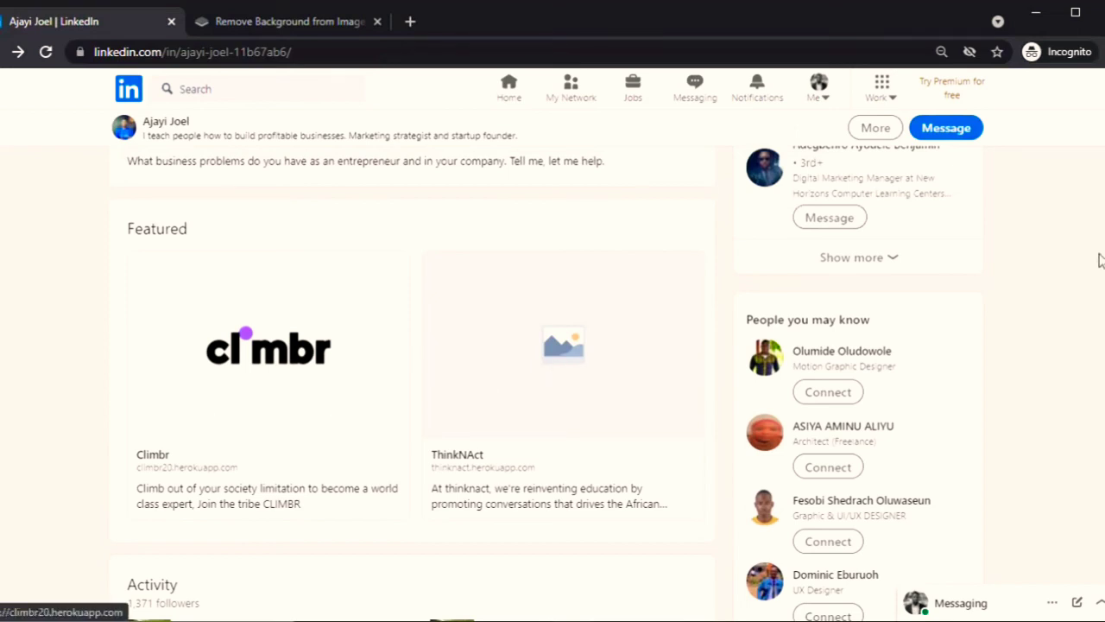
scroll(1100, 259, down, 1)
scroll(1101, 259, down, 1)
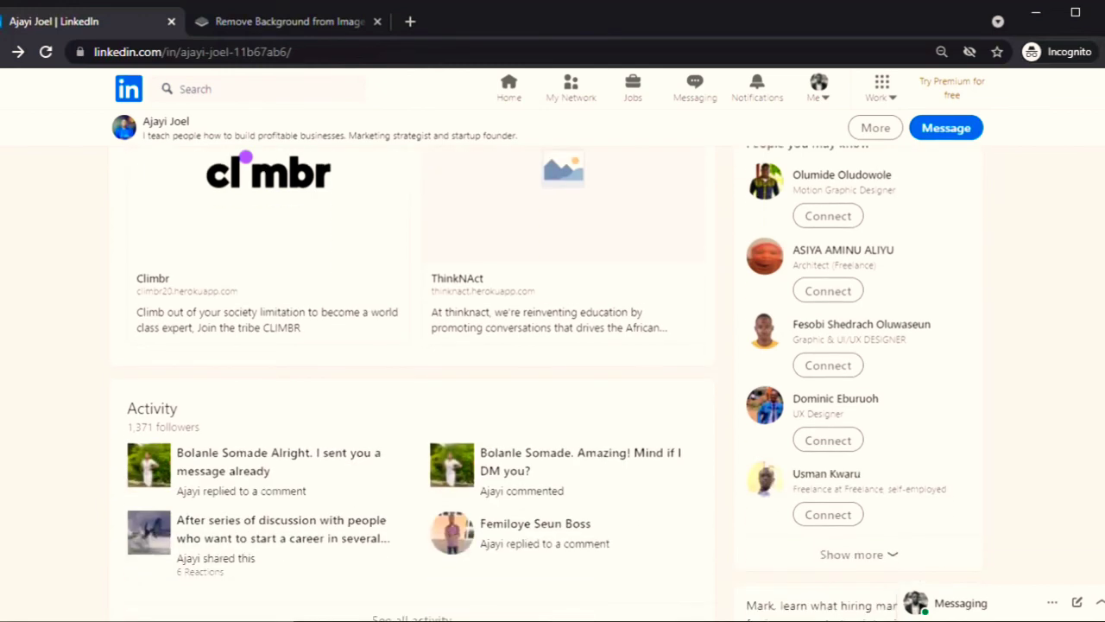
scroll(1101, 259, down, 2)
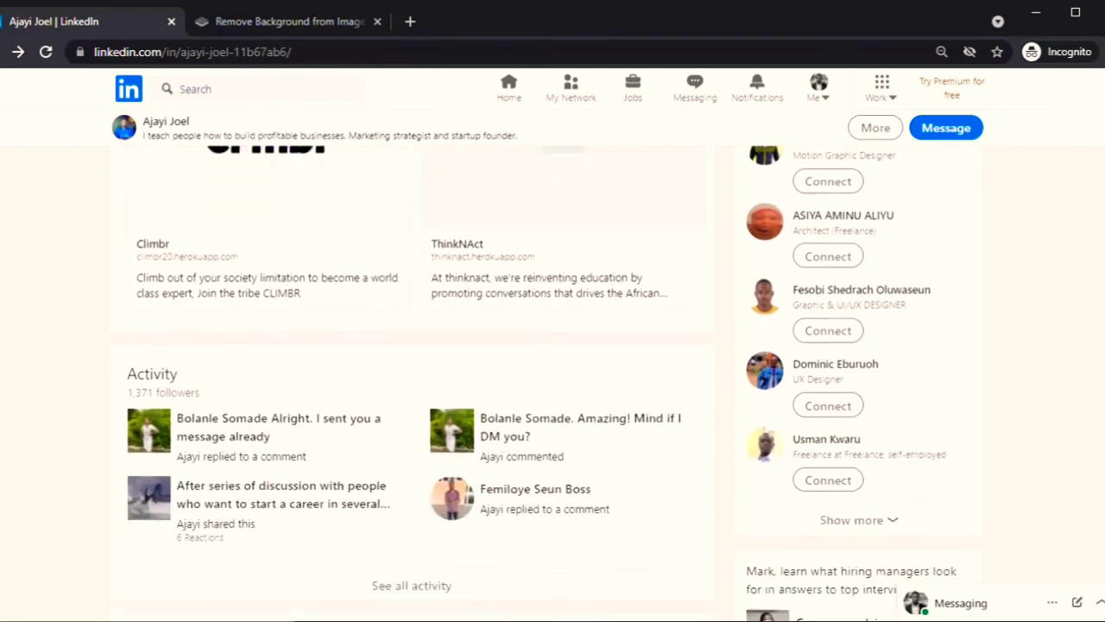
scroll(549, 384, up, 1)
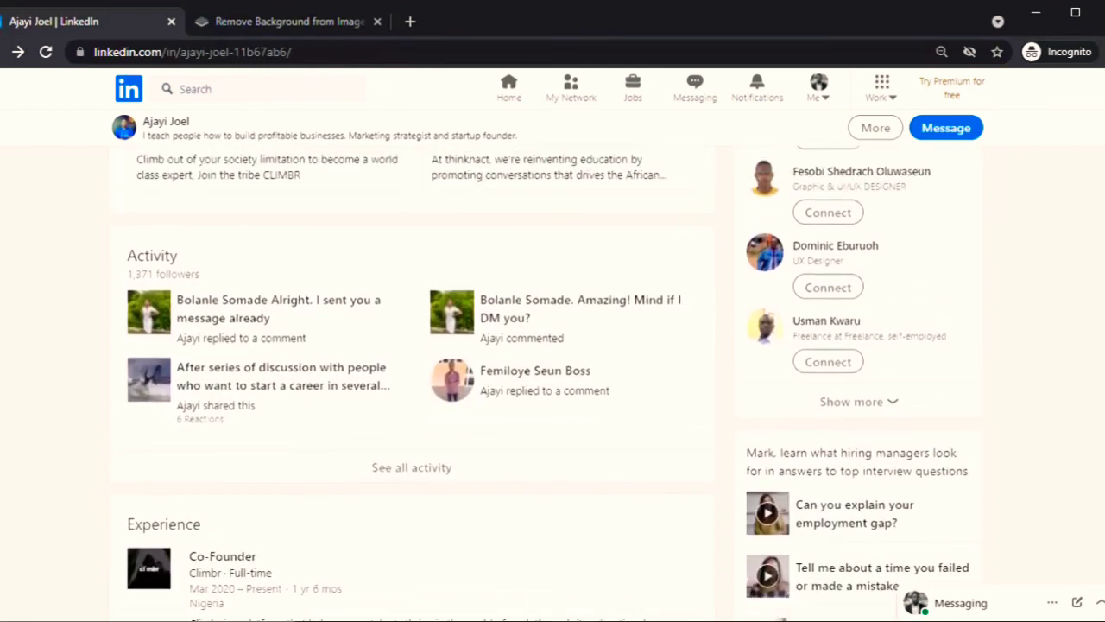
scroll(548, 383, down, 3)
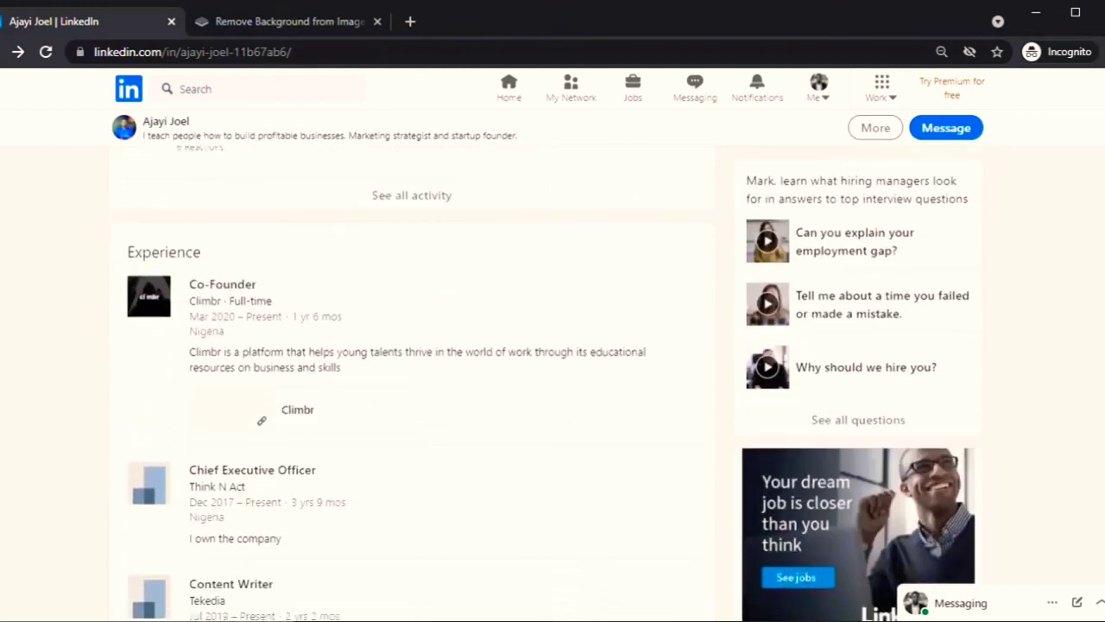
scroll(549, 384, down, 1)
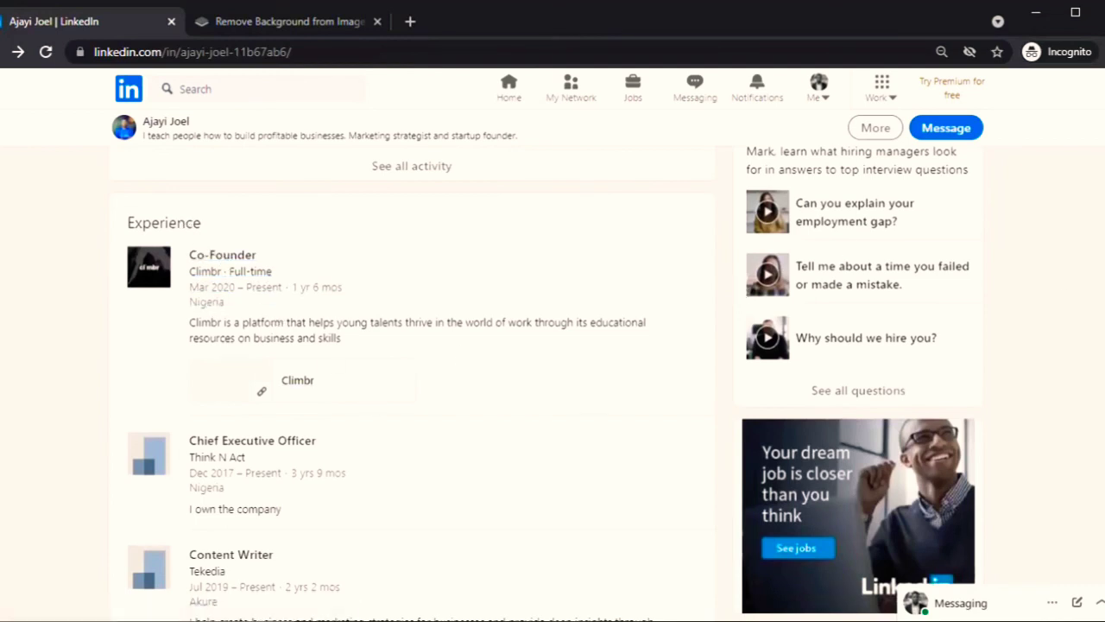
scroll(745, 292, down, 2)
scroll(551, 383, up, 2)
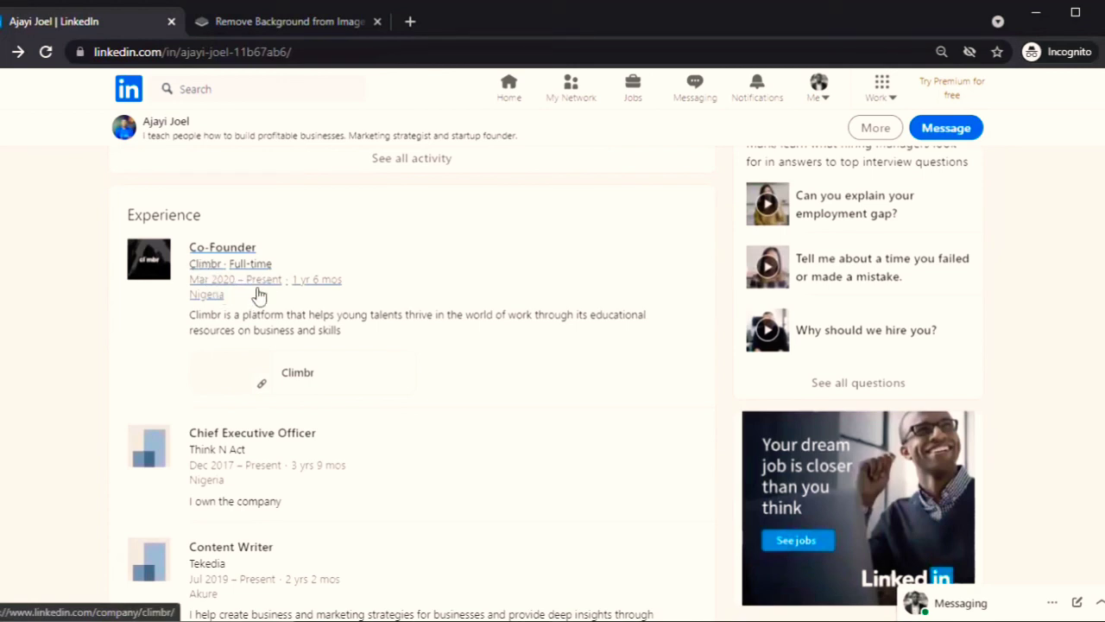
scroll(604, 345, down, 2)
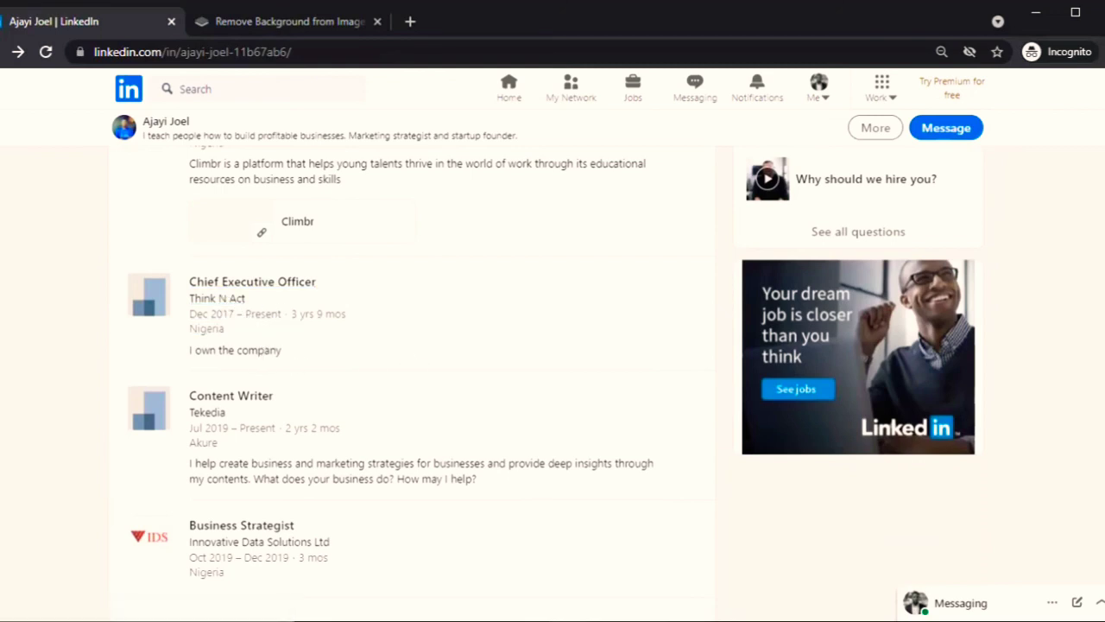
scroll(552, 371, down, 2)
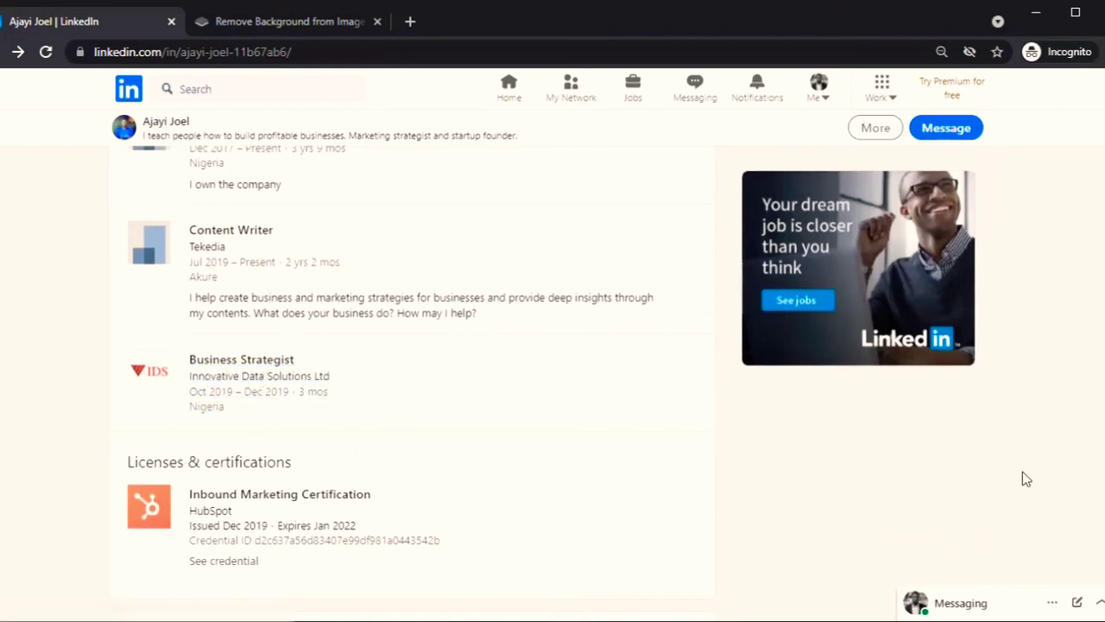
scroll(412, 371, down, 2)
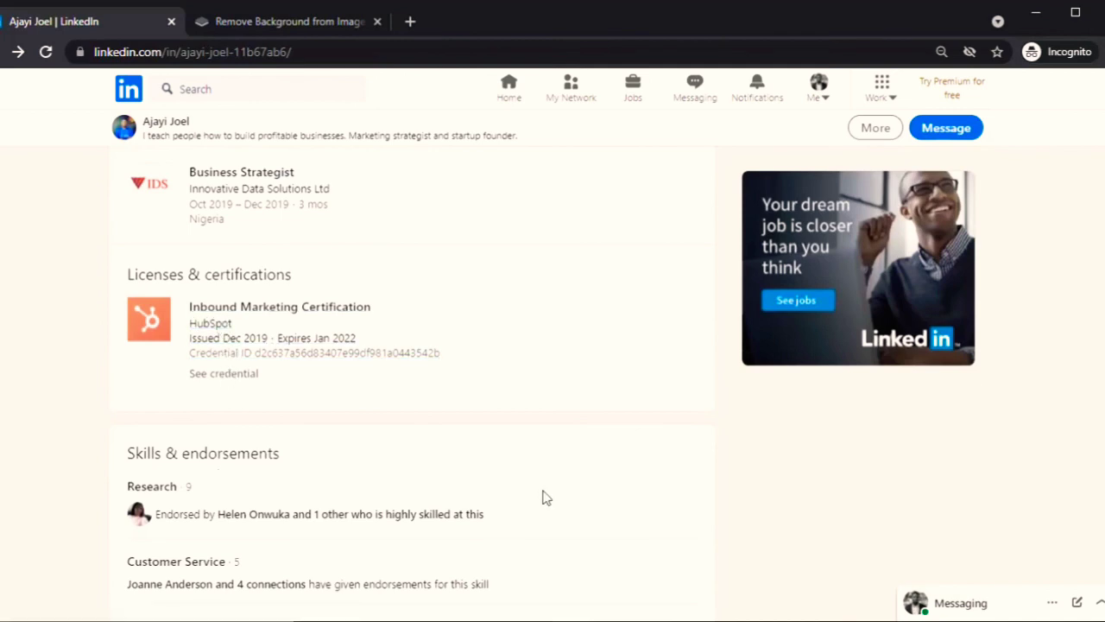
scroll(412, 380, down, 2)
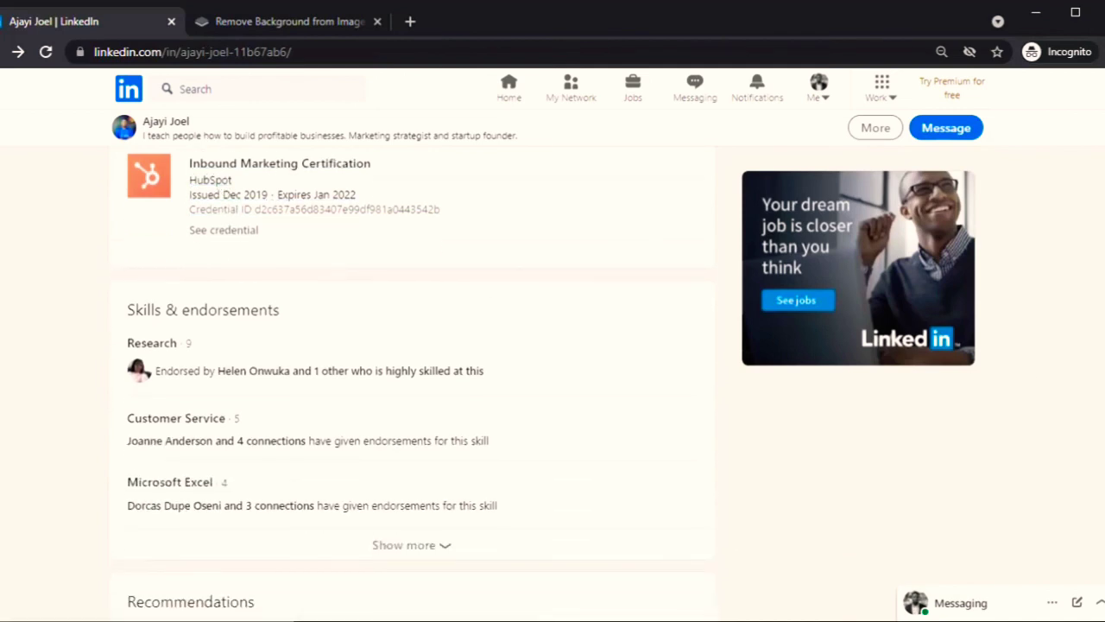
scroll(412, 388, down, 2)
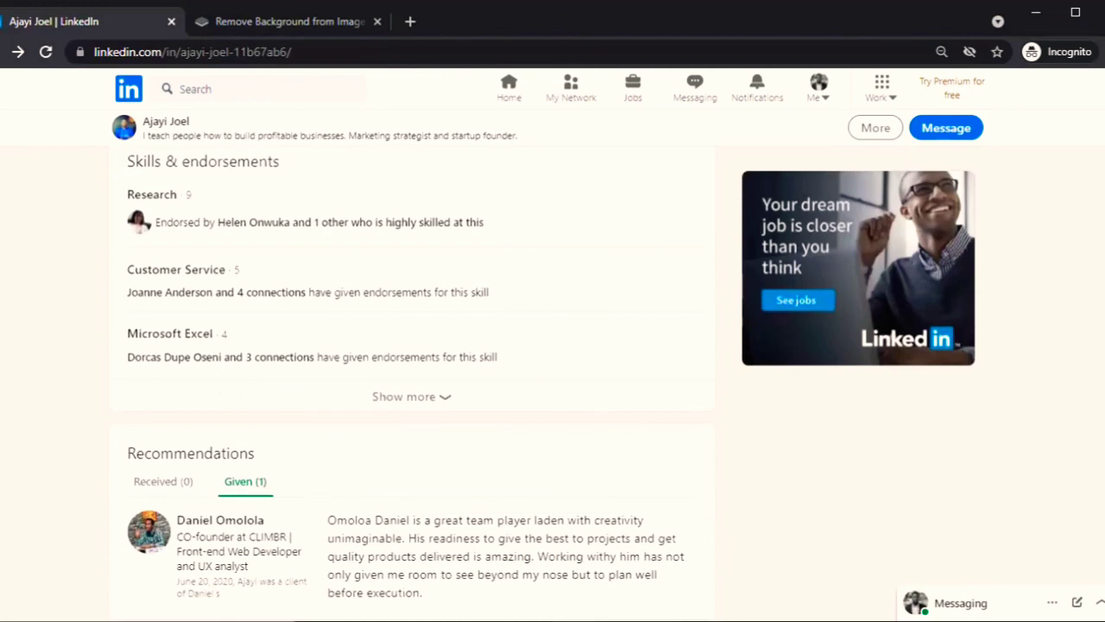
scroll(412, 380, down, 3)
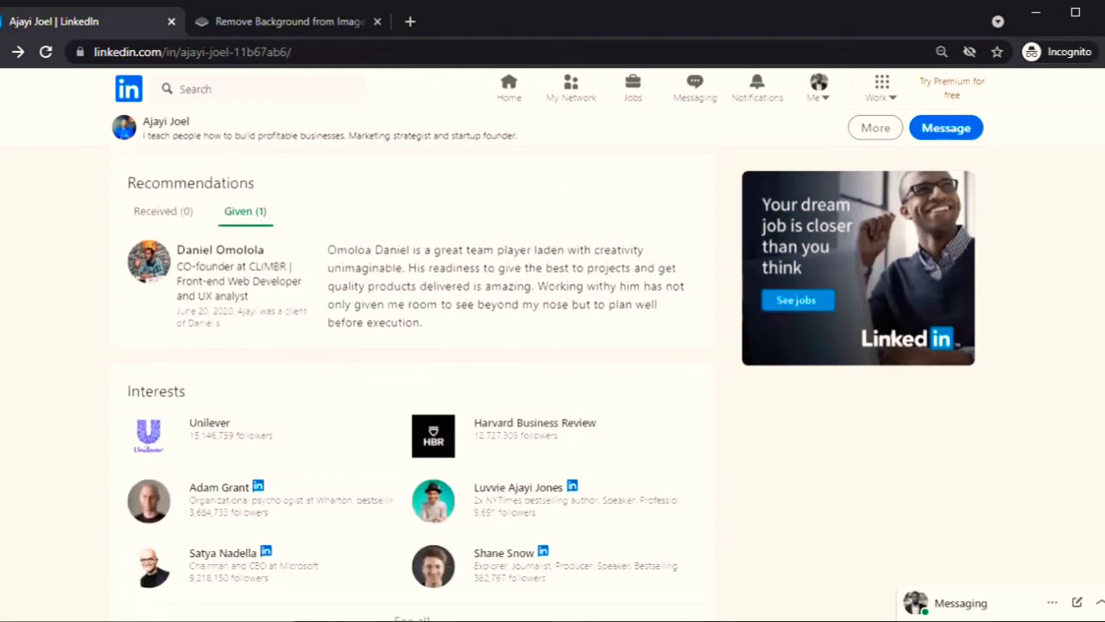
scroll(412, 380, down, 3)
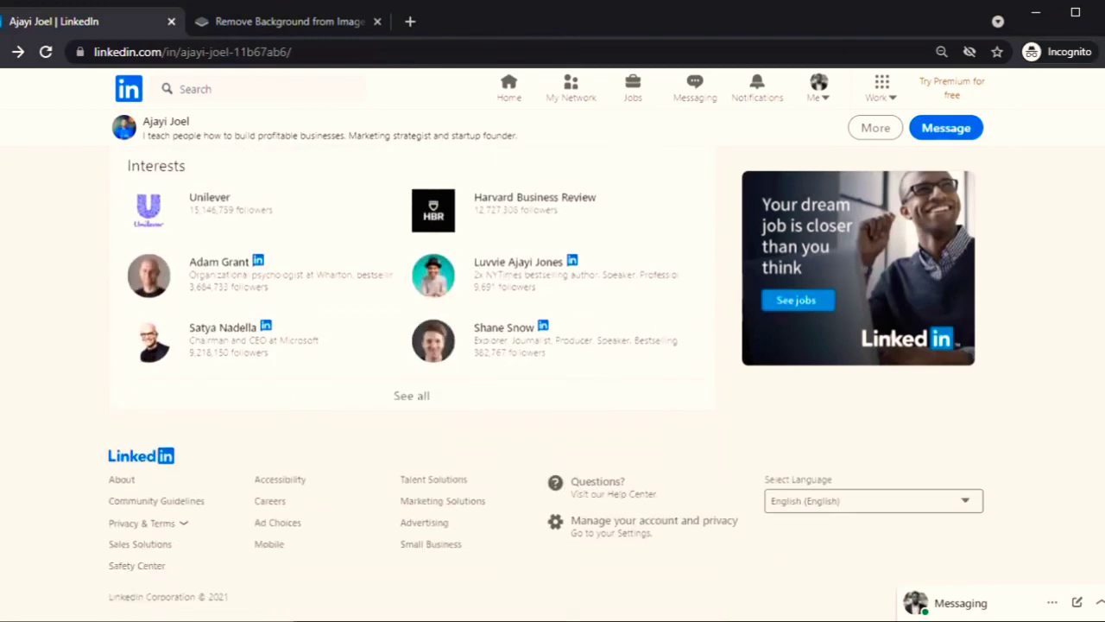
drag(1104, 553, 1079, 104)
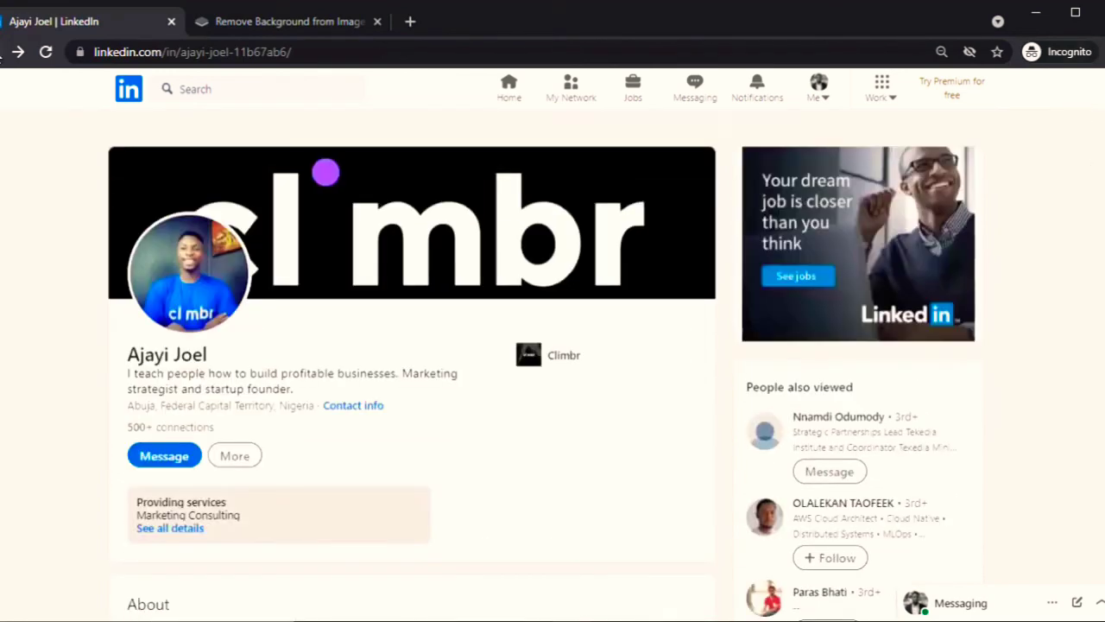
click(3, 54)
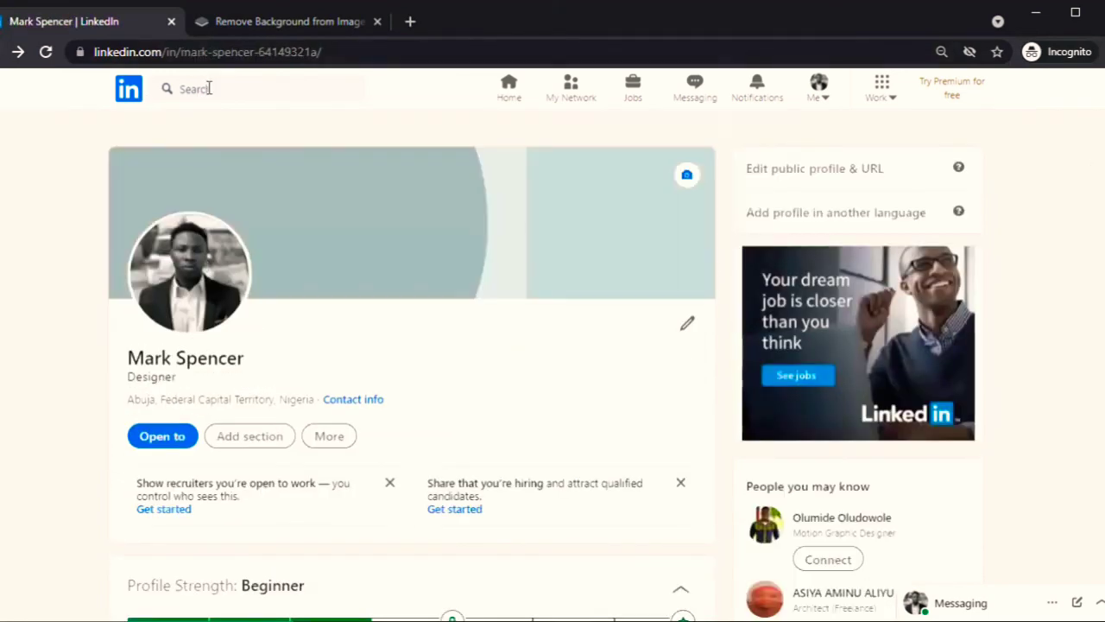
Step: Search for a member's first name, clearing a mistyped 'reps labs' query along the way
click(208, 88)
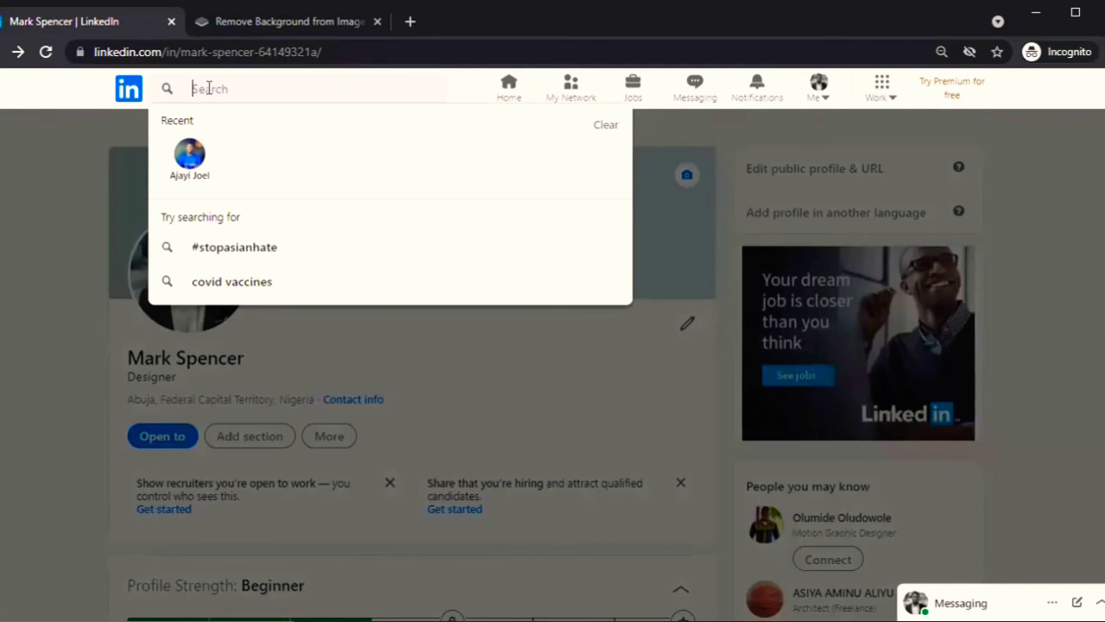
text(taofee)
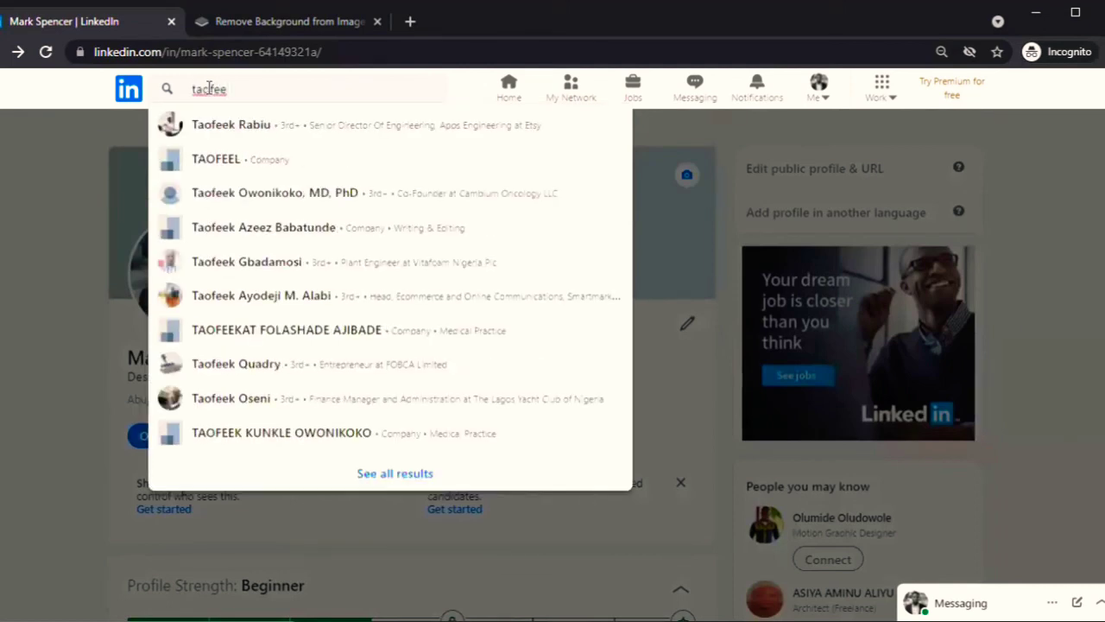
text(k tre)
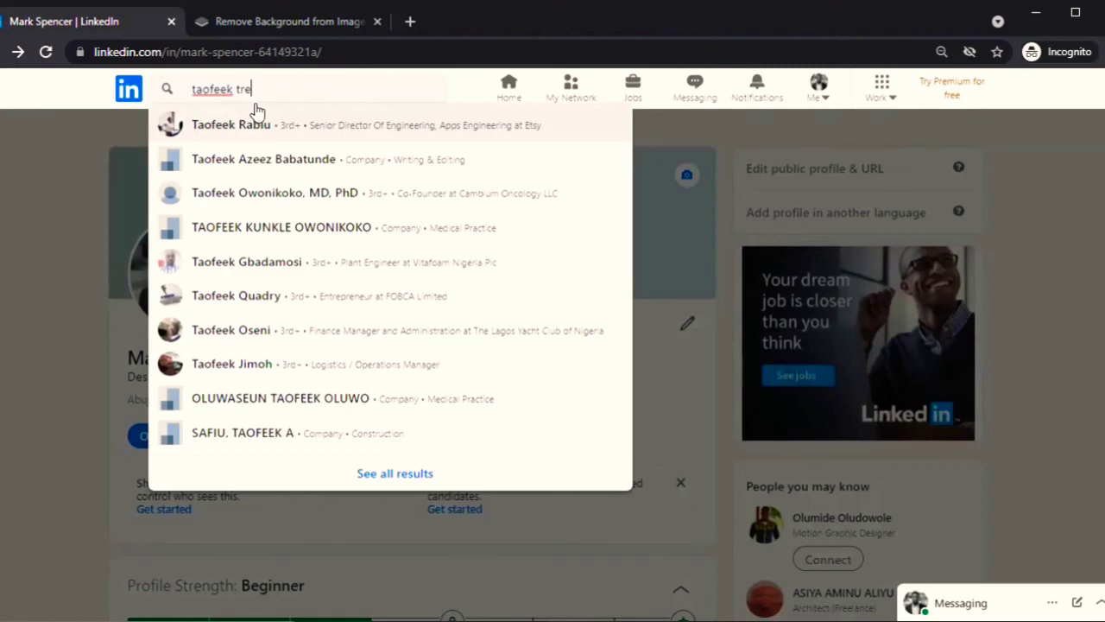
text(ps)
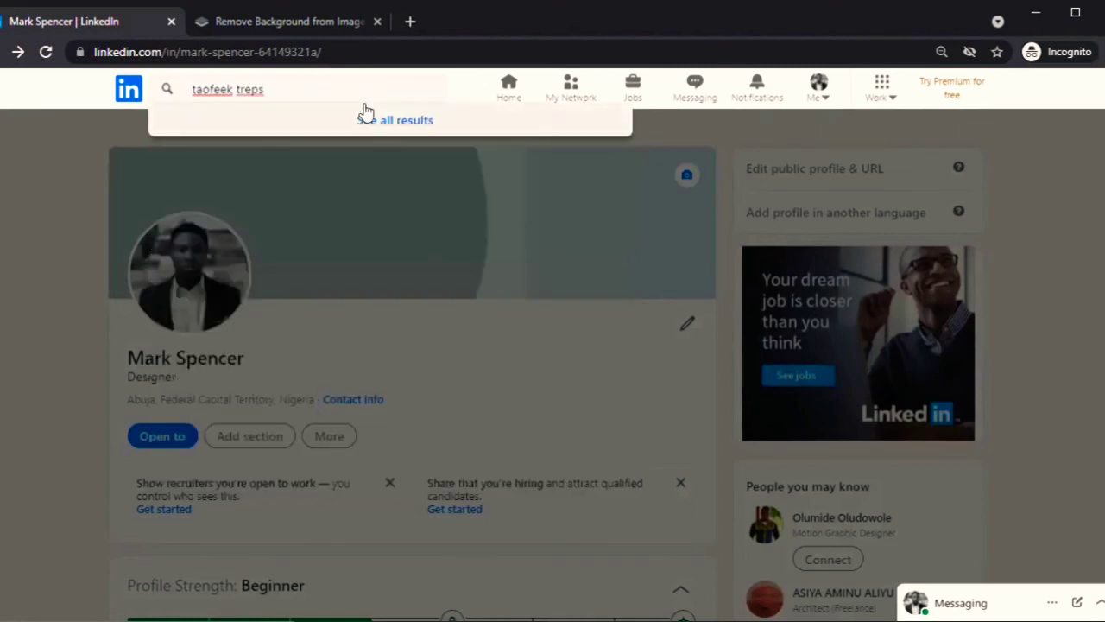
key(BackSpace)
key(BackSpace)
key(BackSpace)
key(BackSpace)
key(BackSpace)
key(BackSpace)
key(BackSpace)
key(BackSpace)
key(BackSpace)
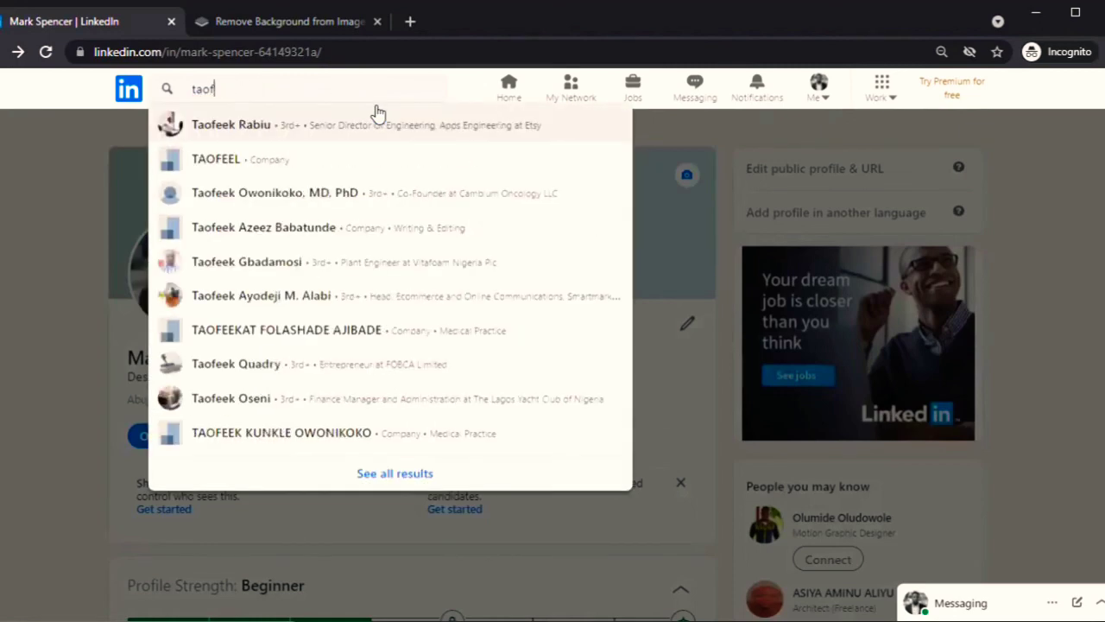
key(BackSpace)
key(BackSpace)
key(BackSpace)
text(reps )
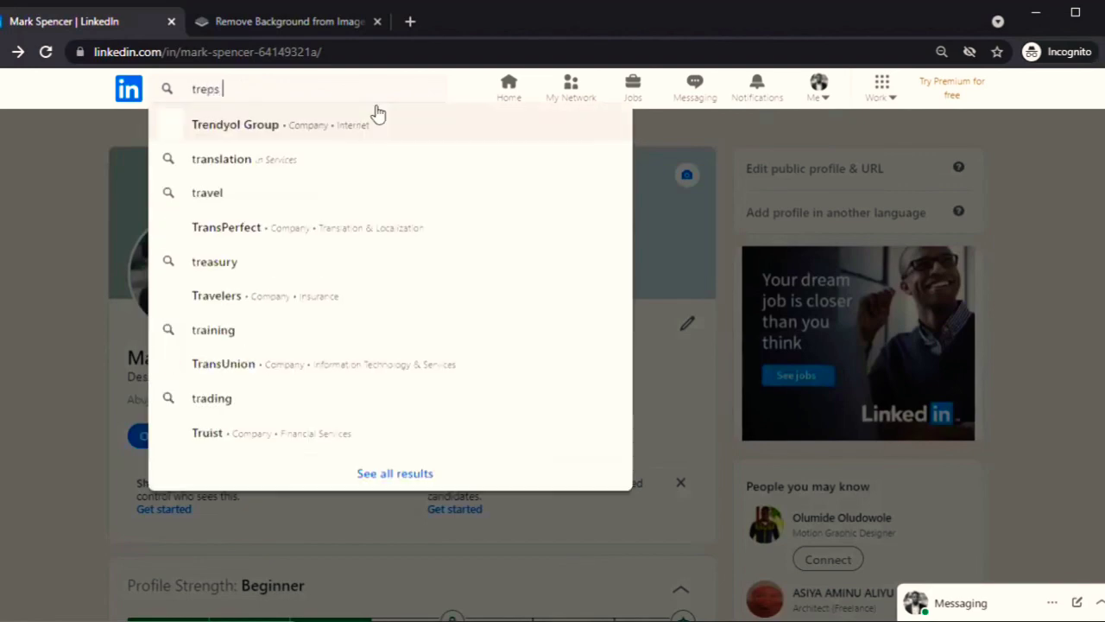
text(labs)
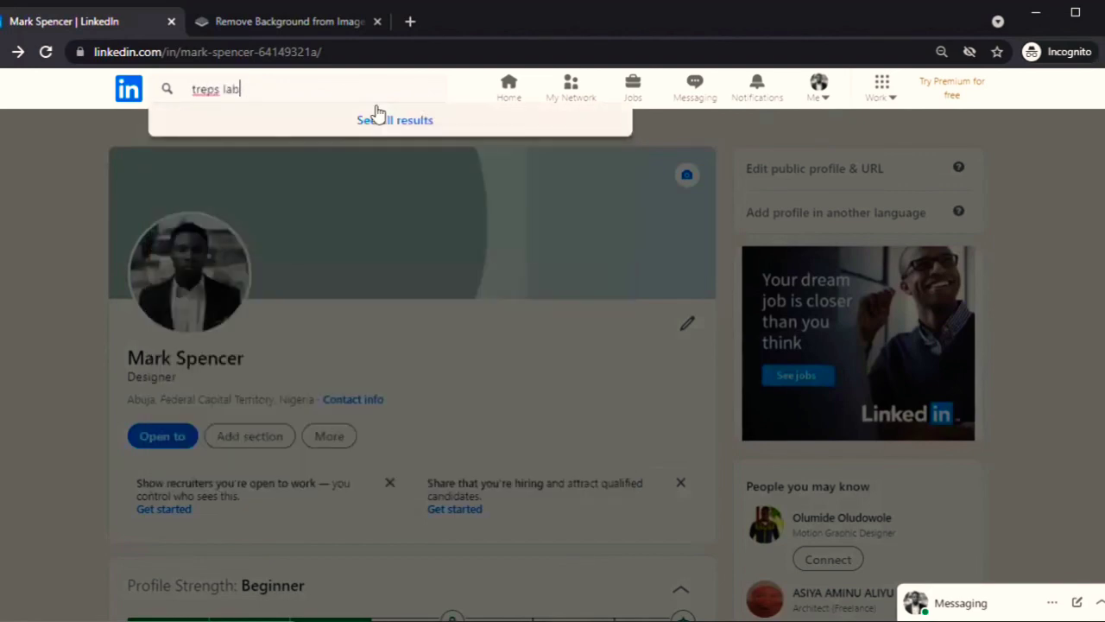
key(BackSpace)
key(BackSpace)
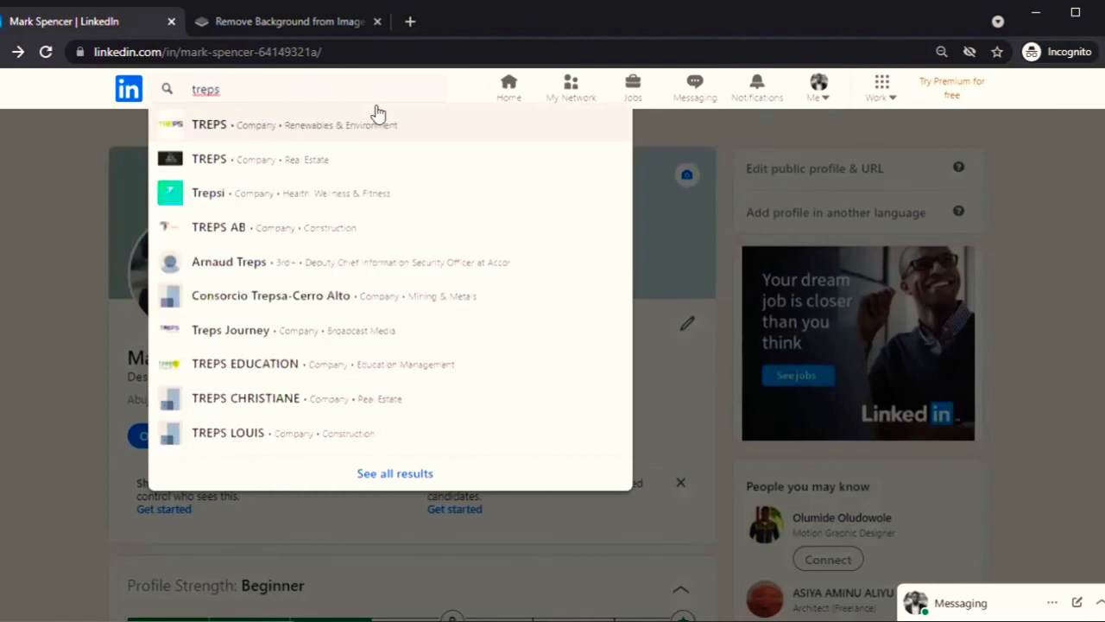
key(BackSpace)
key(BackSpace)
key(BackSpace)
key(BackSpace)
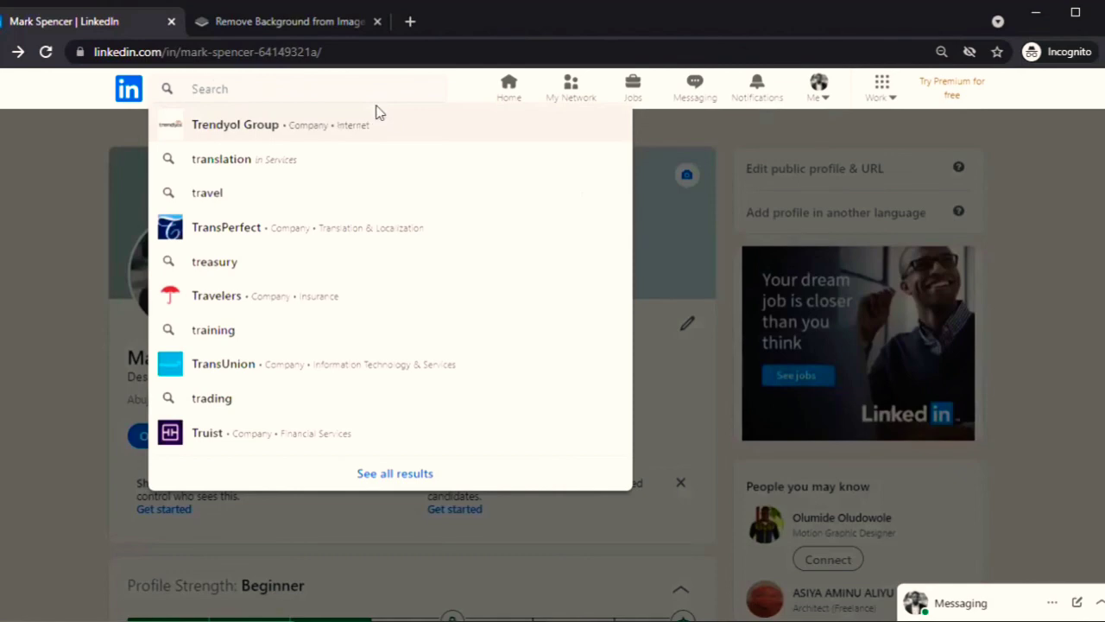
text(taofeek)
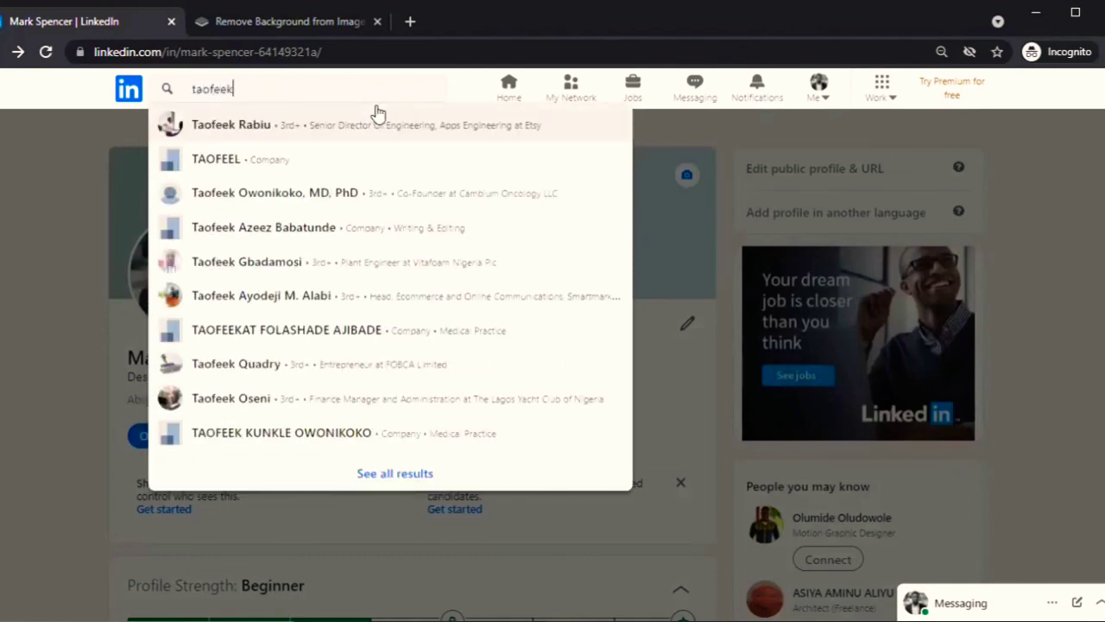
Step: Show all results for the name search, then run a new search for 'designer'
click(394, 475)
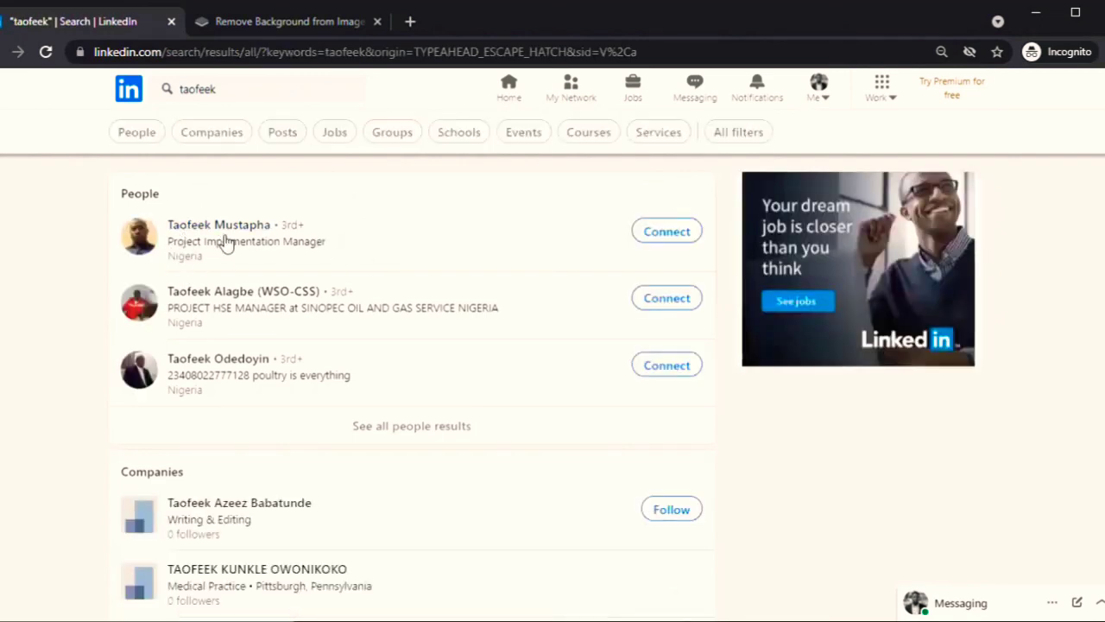
click(229, 88)
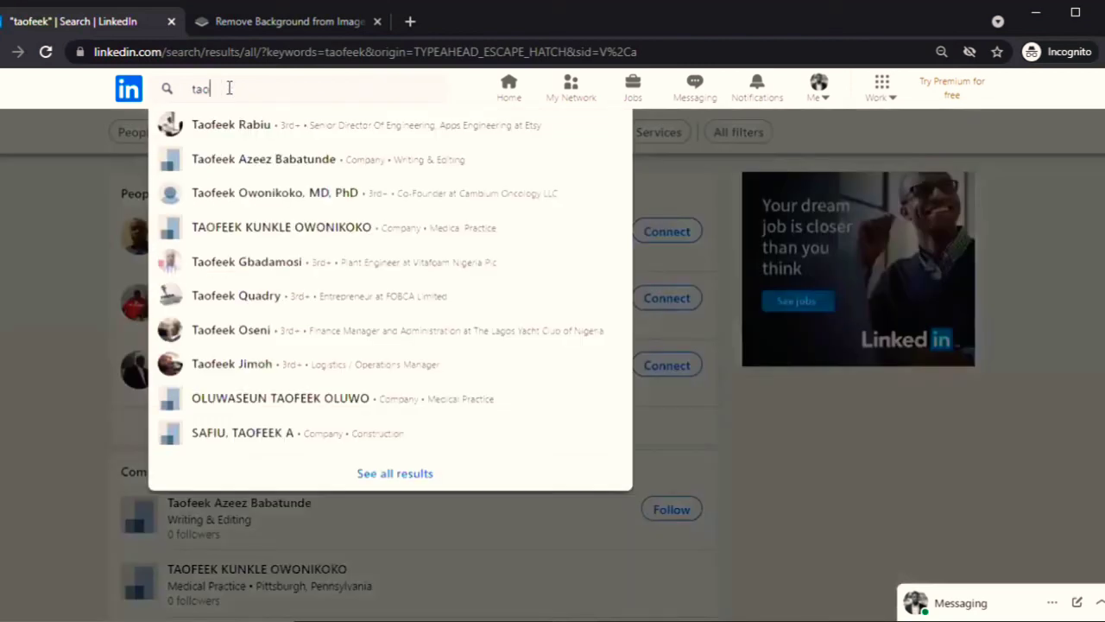
key(BackSpace)
key(BackSpace)
key(BackSpace)
text(d)
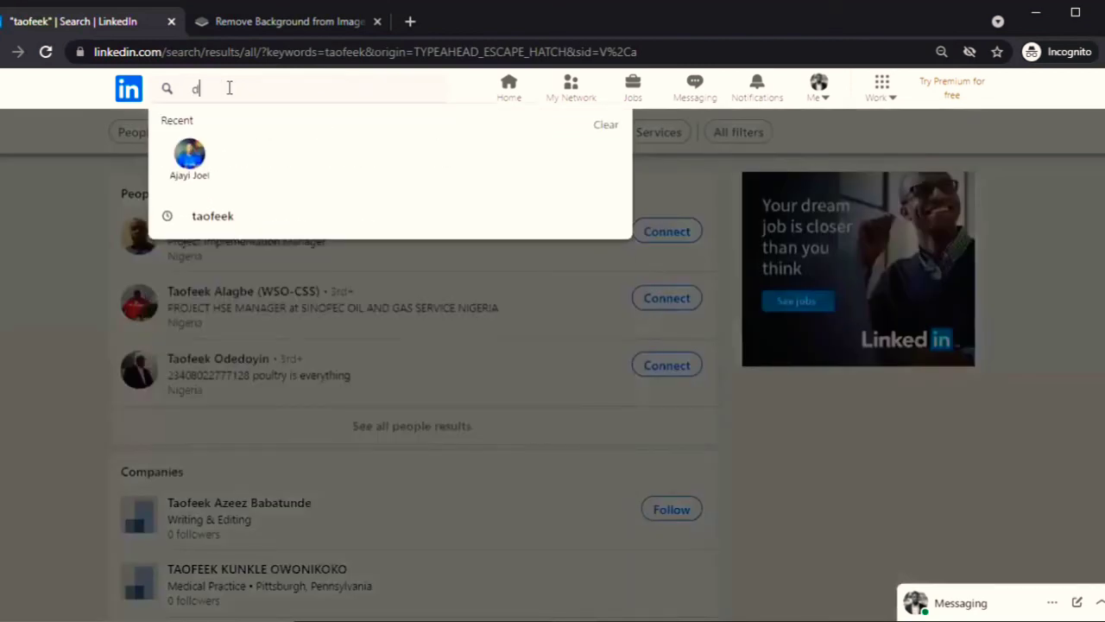
text(esigner)
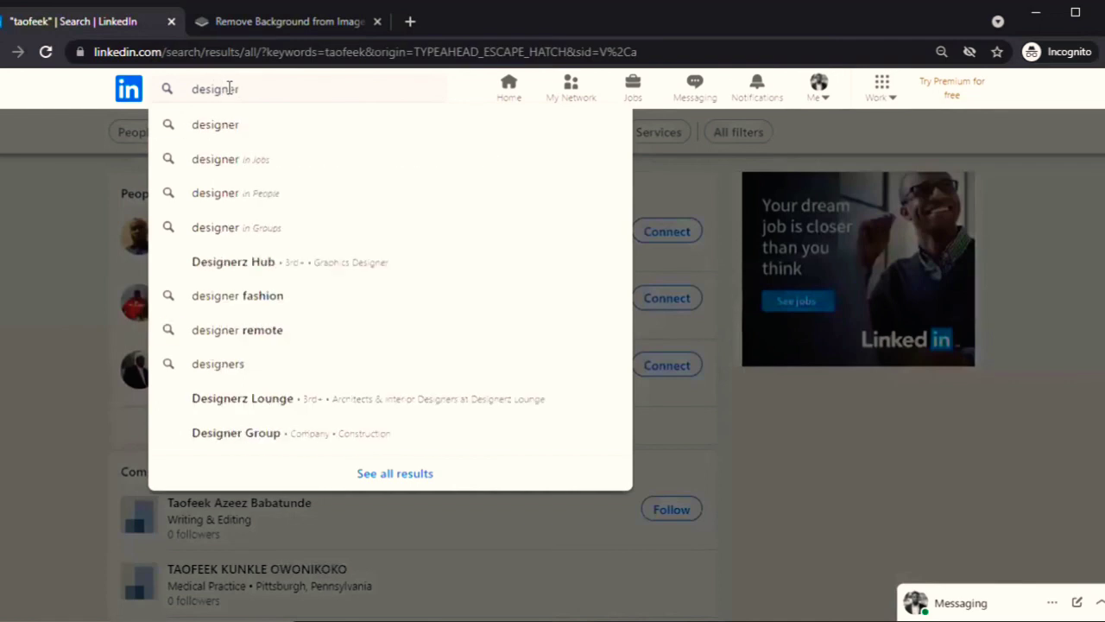
key(Return)
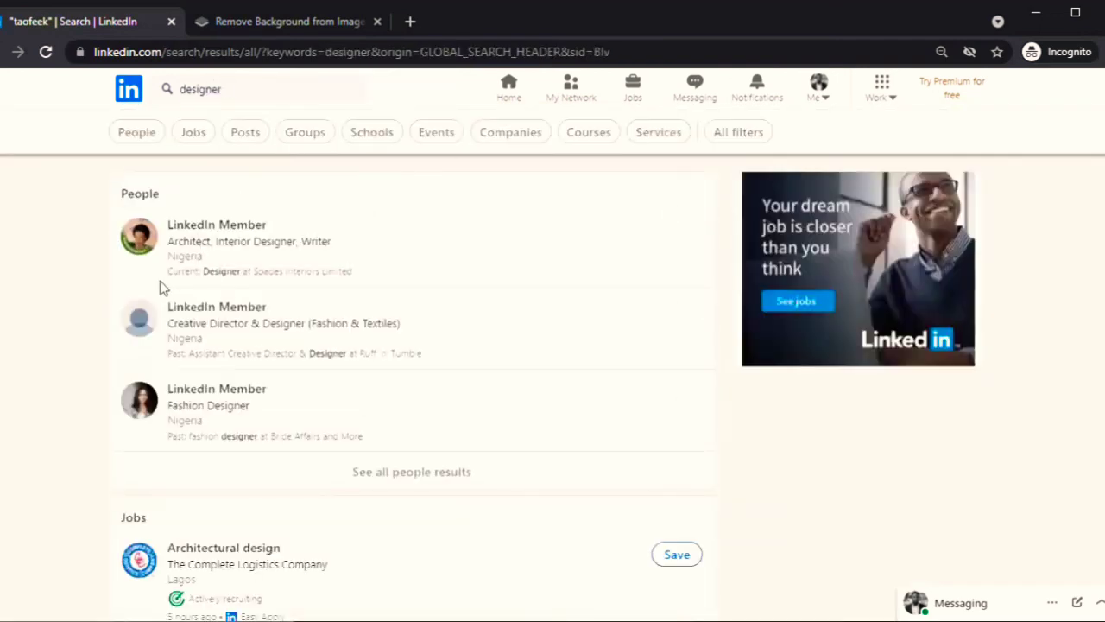
Step: Filter the 'designer' results to People only and scroll the member list
click(138, 135)
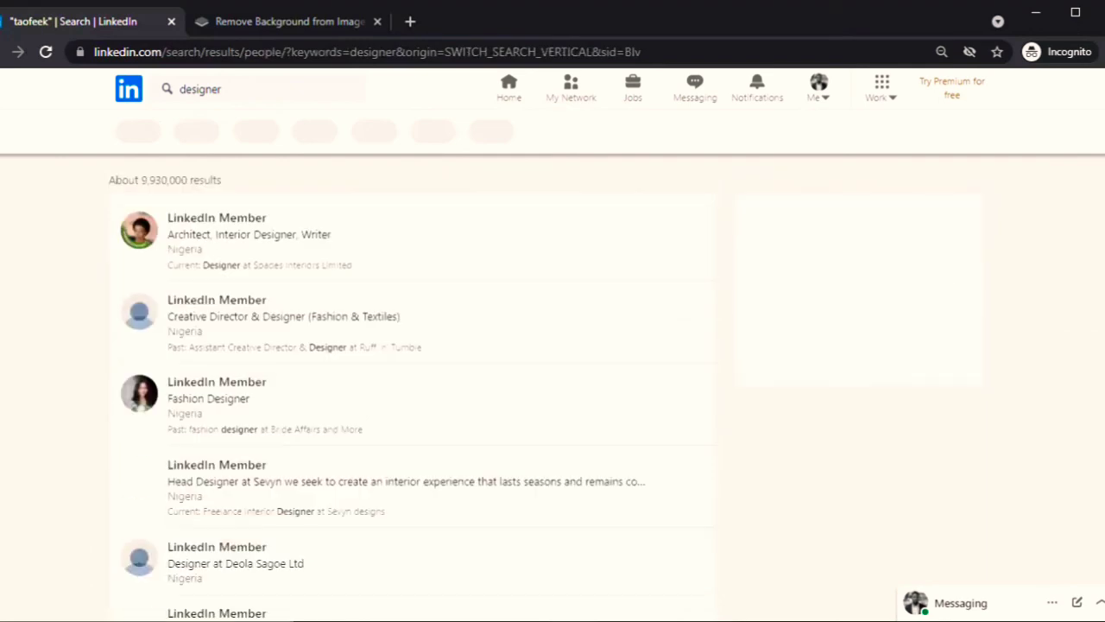
scroll(412, 388, down, 1)
scroll(328, 299, down, 1)
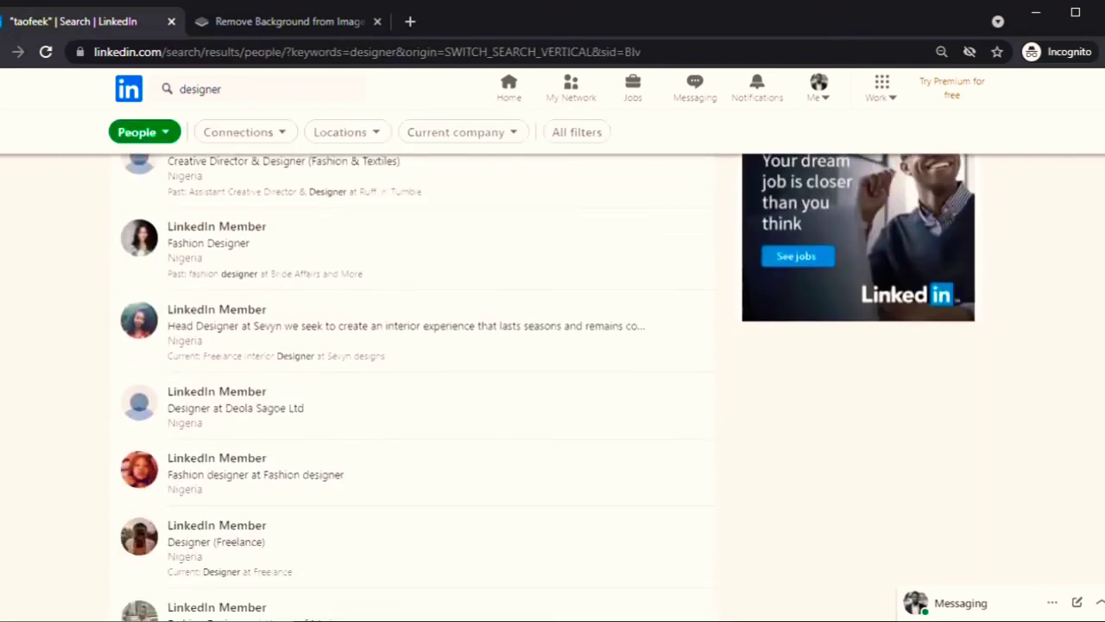
Step: Try opening the Head Designer and User Experience Designer profiles, dismissing each no-access notice
click(136, 324)
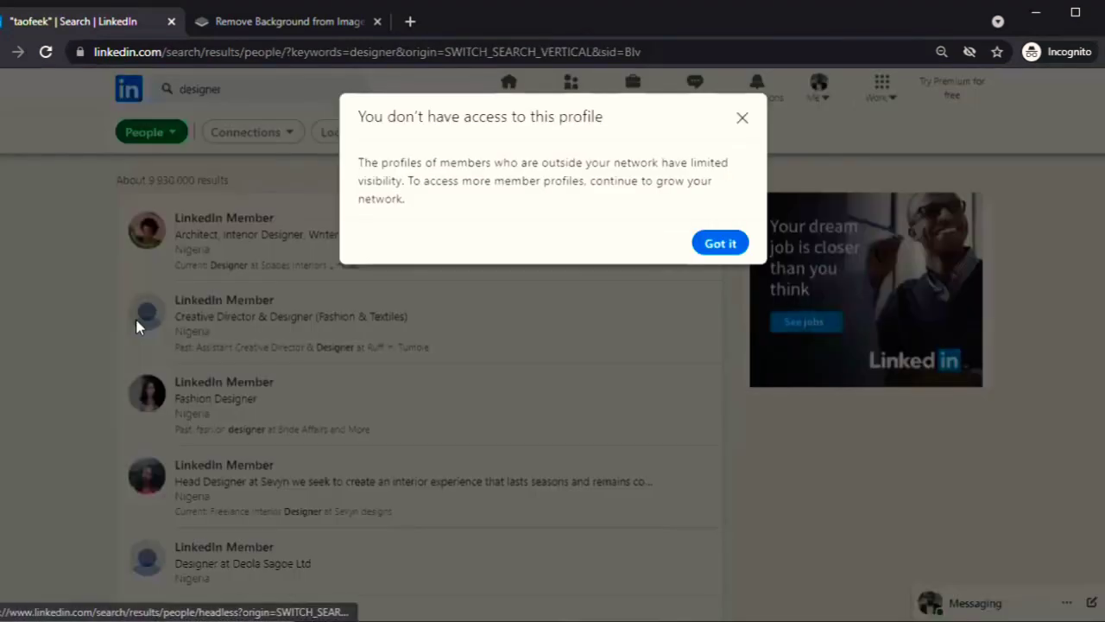
click(740, 119)
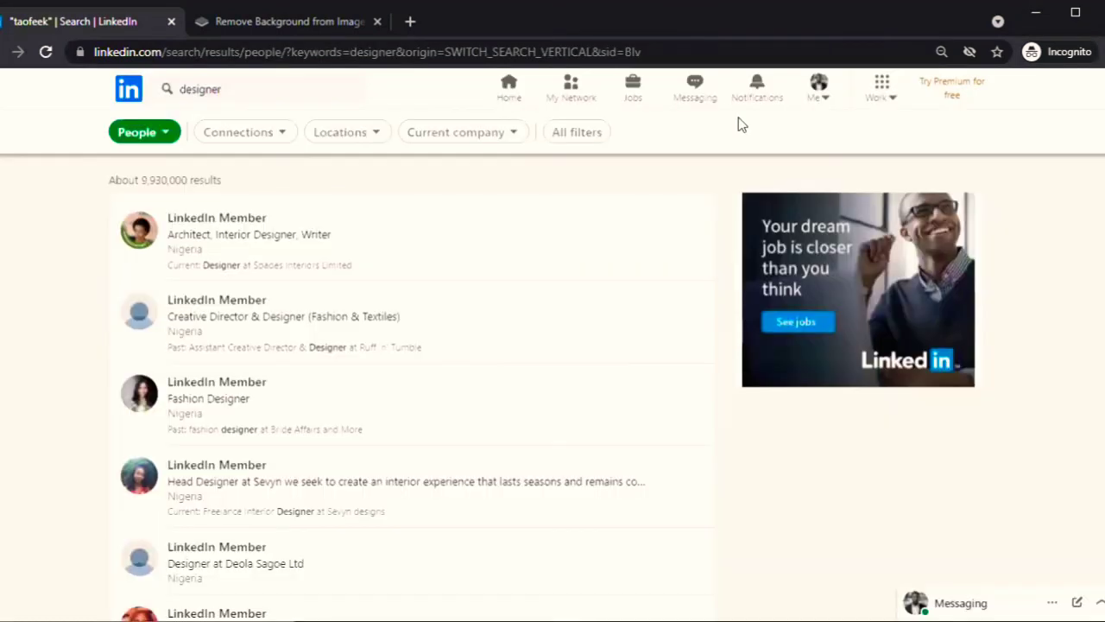
click(140, 477)
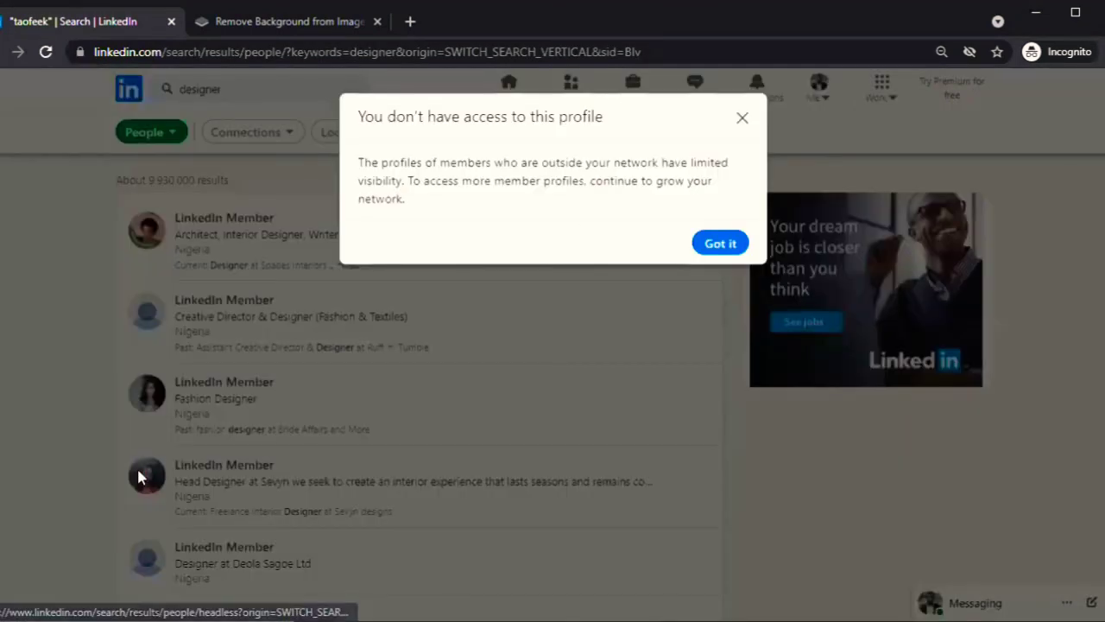
click(745, 119)
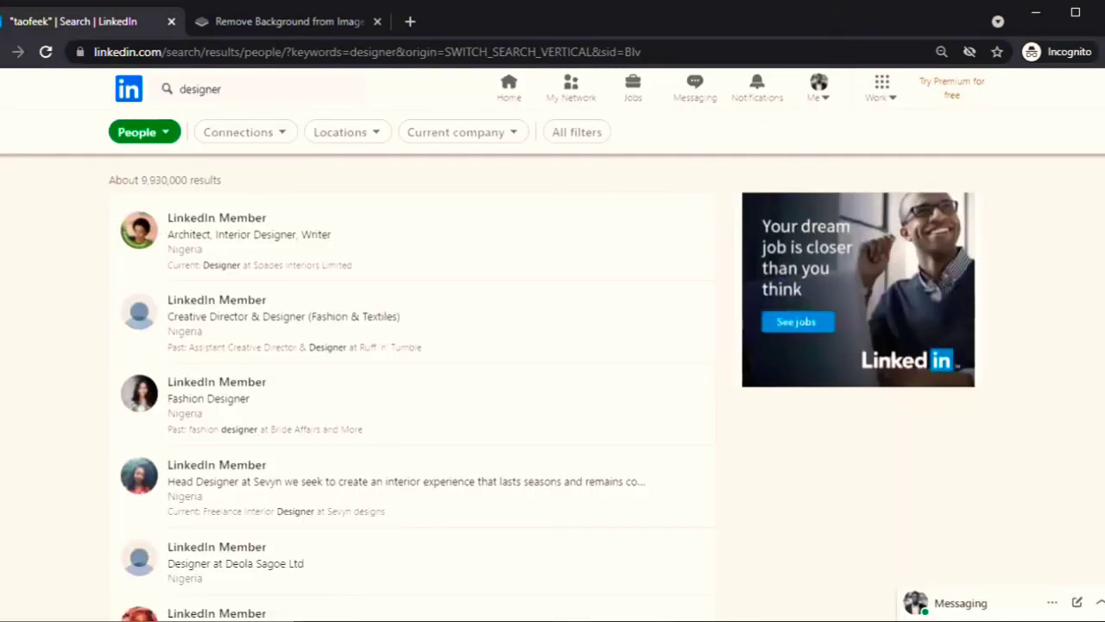
scroll(411, 389, down, 2)
scroll(411, 389, down, 2)
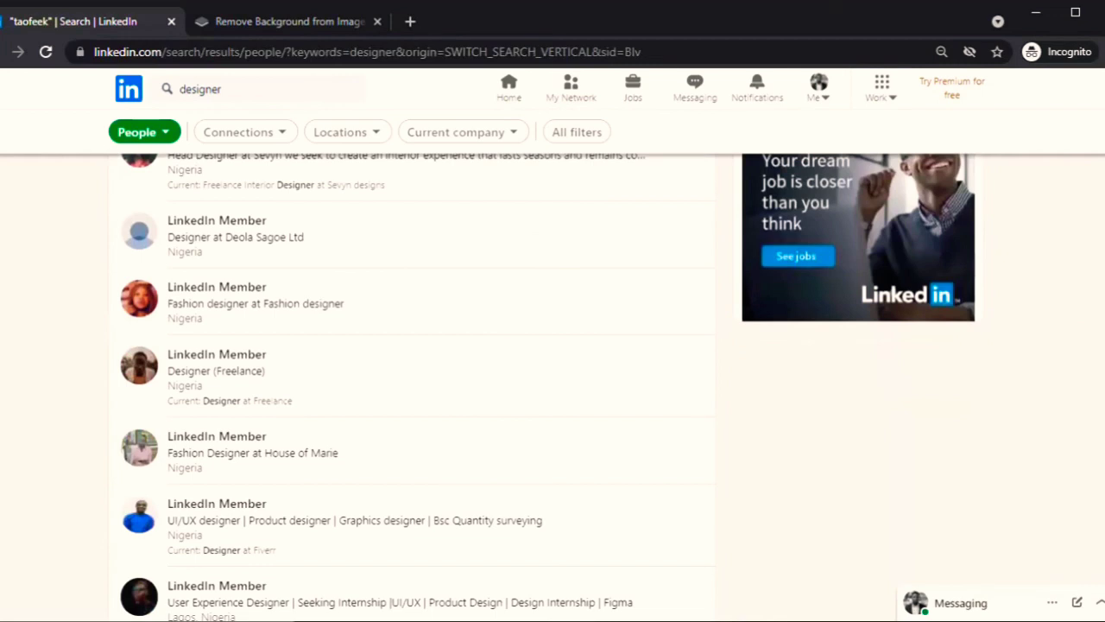
scroll(726, 449, down, 2)
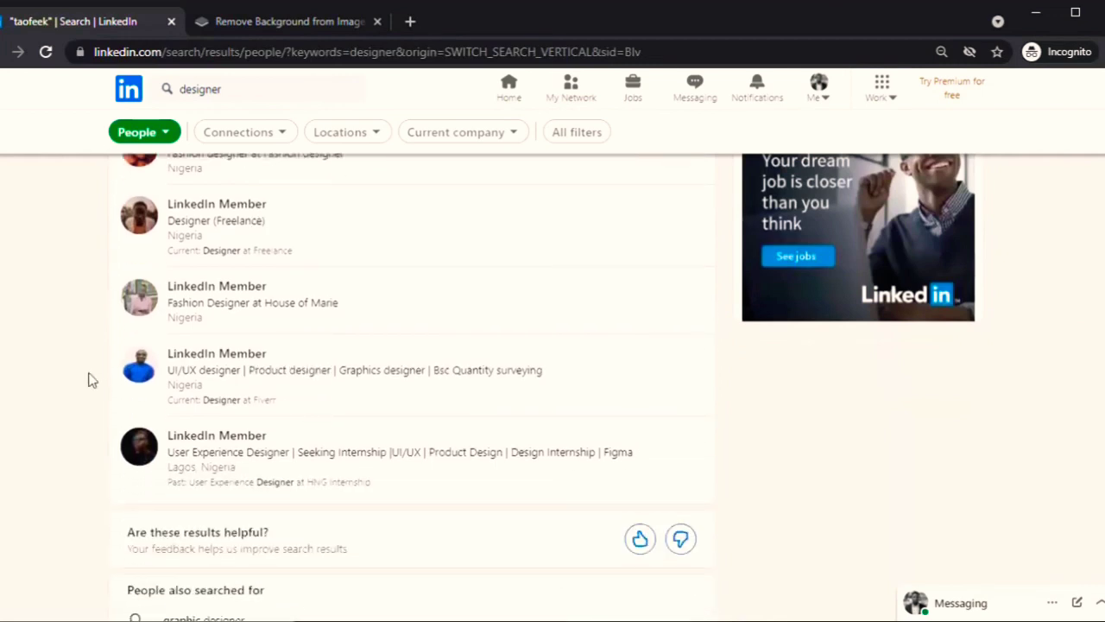
click(138, 449)
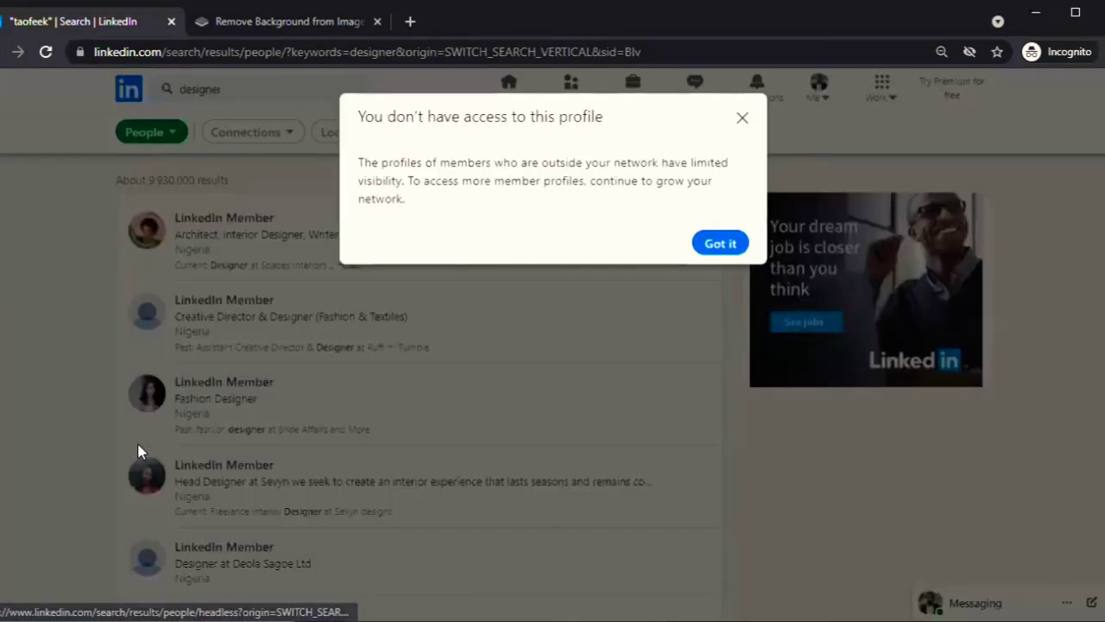
click(745, 117)
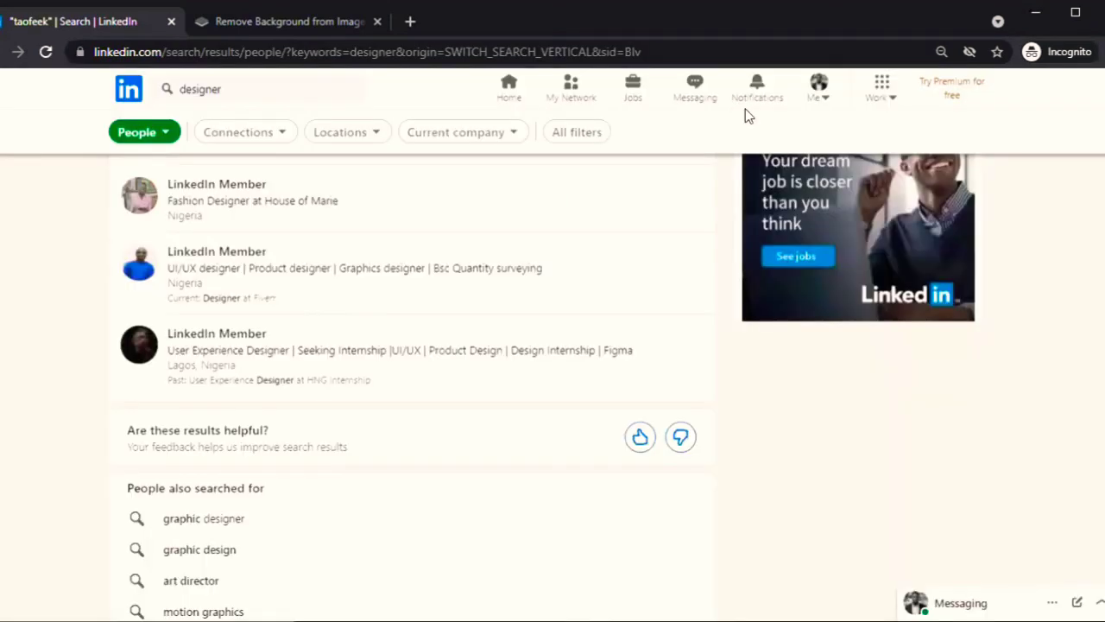
click(254, 335)
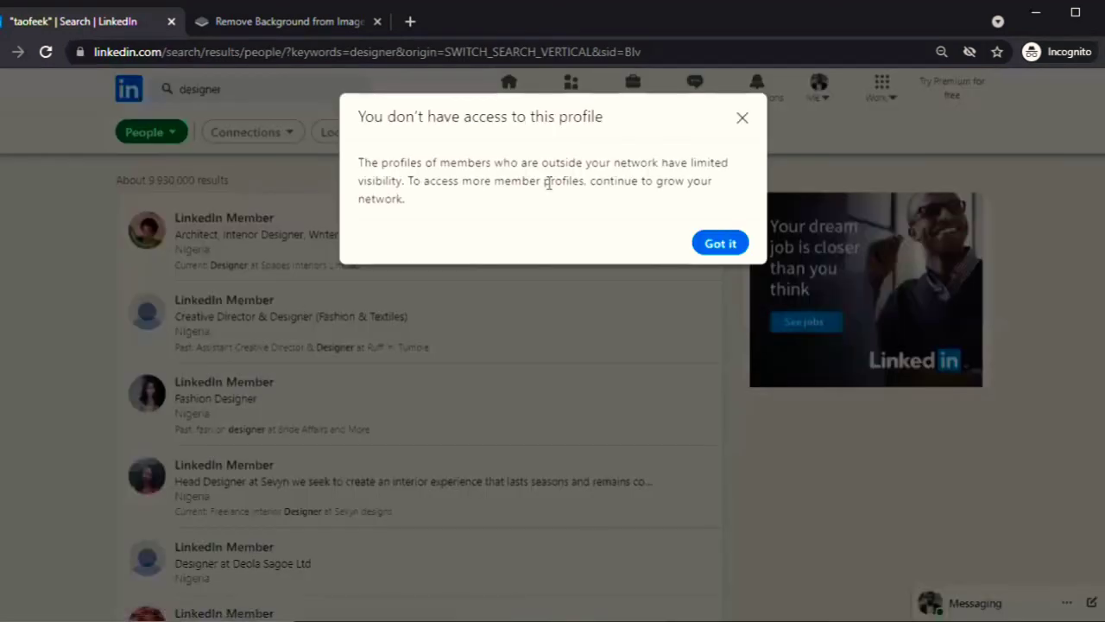
click(742, 120)
Step: Browse the people results and check the Connections filter without applying it
scroll(411, 389, down, 3)
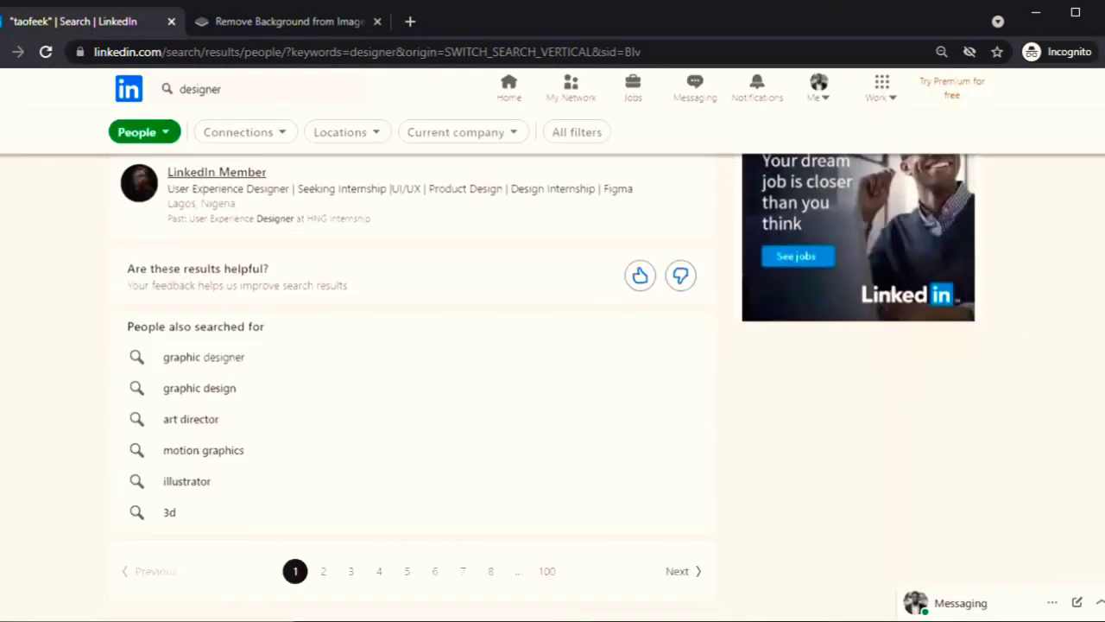
scroll(1094, 346, up, 8)
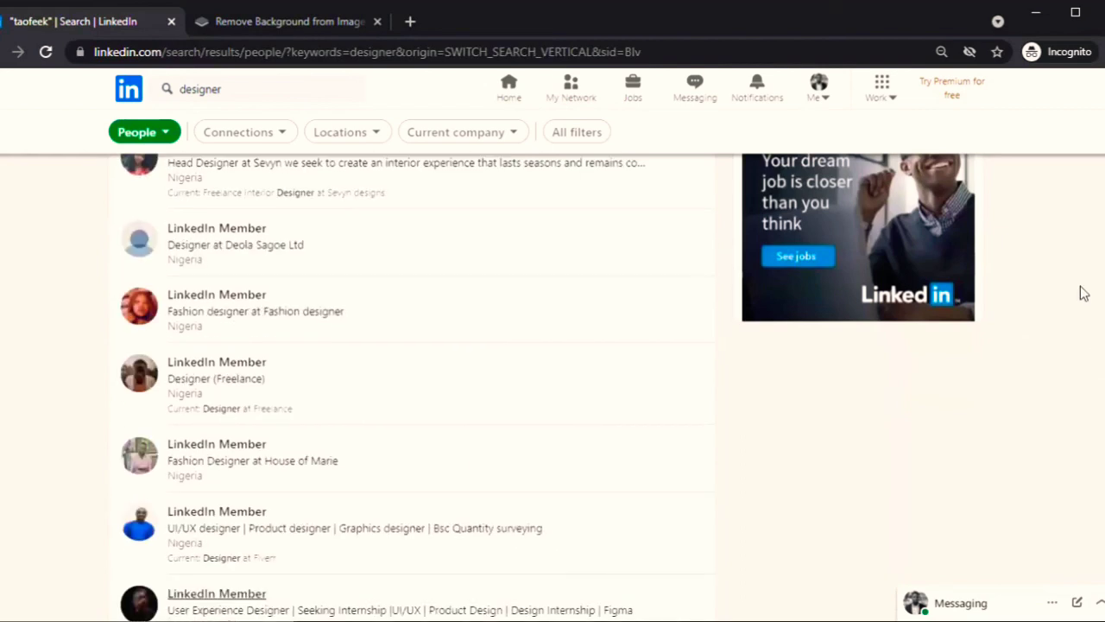
scroll(1057, 172, up, 2)
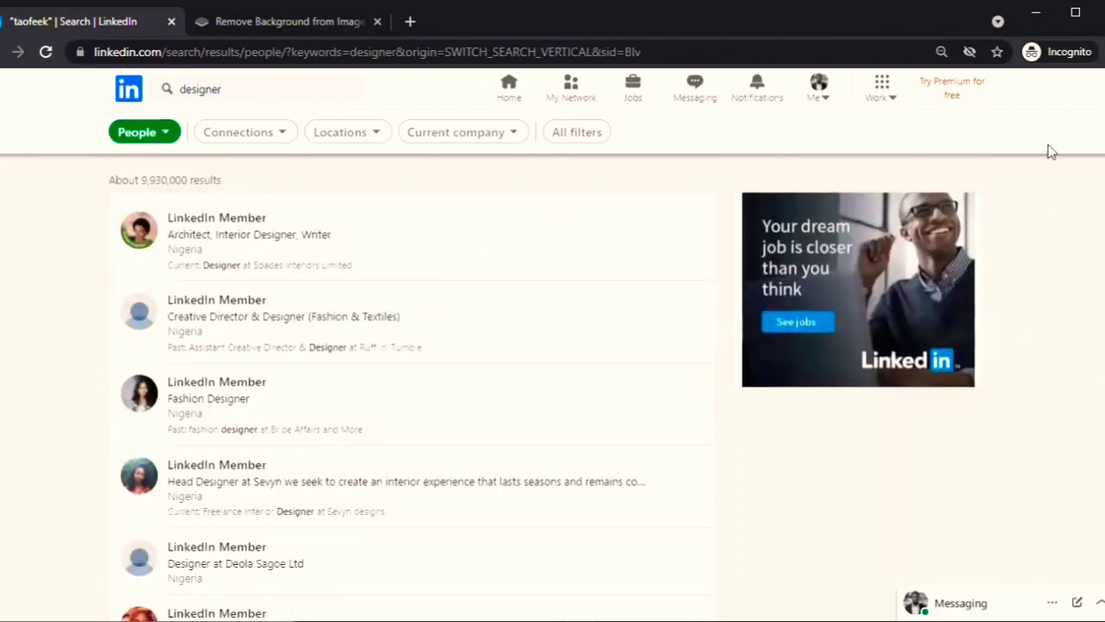
scroll(1056, 175, down, 1)
scroll(1095, 197, up, 1)
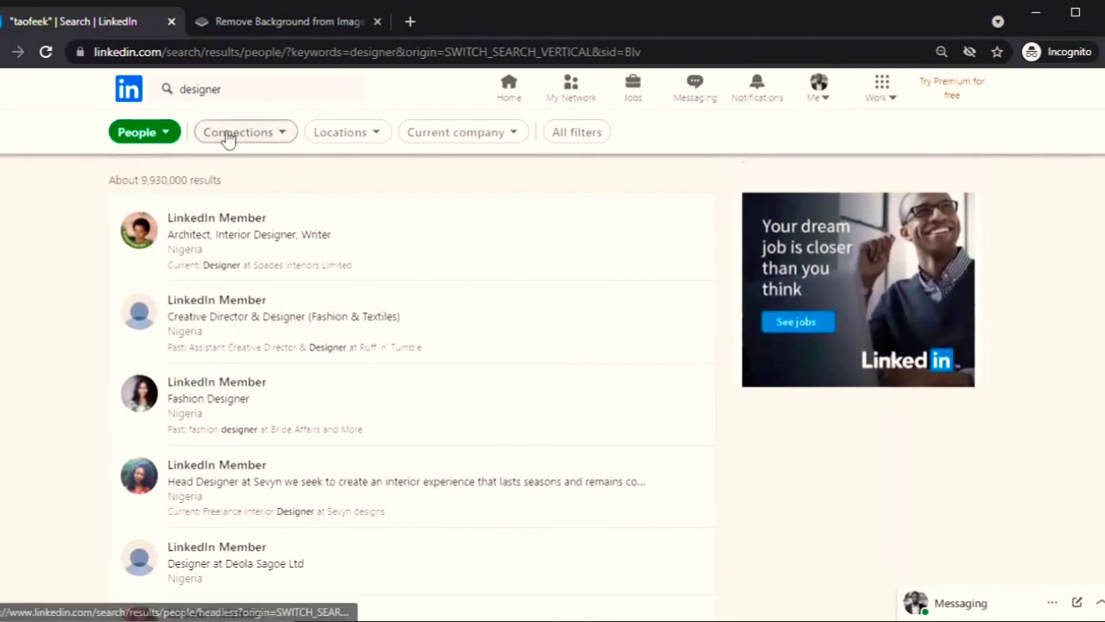
click(267, 148)
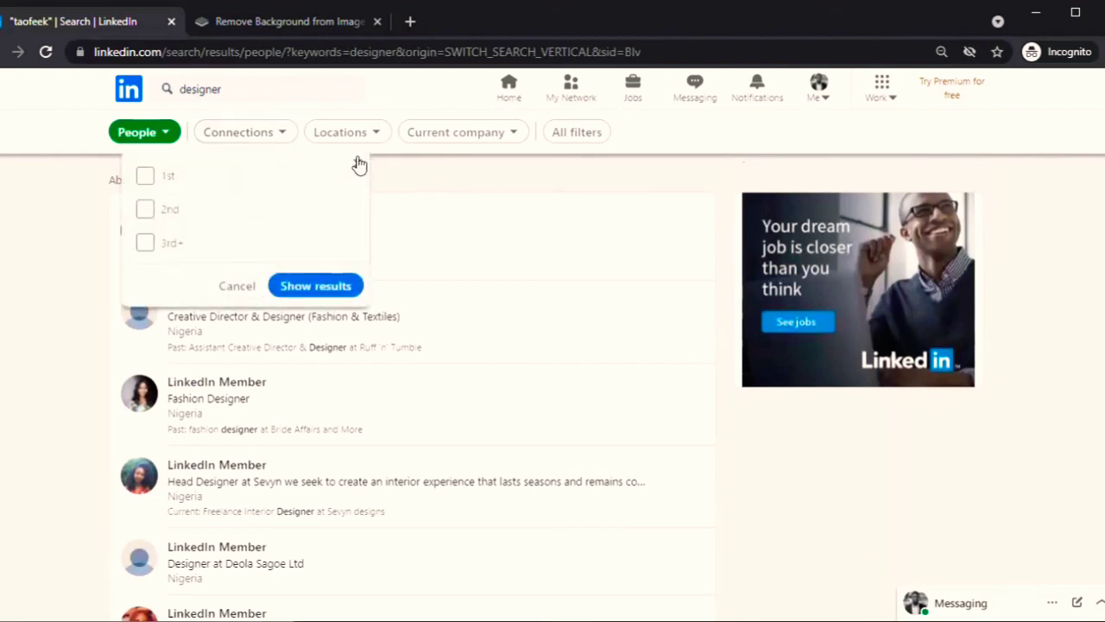
click(359, 164)
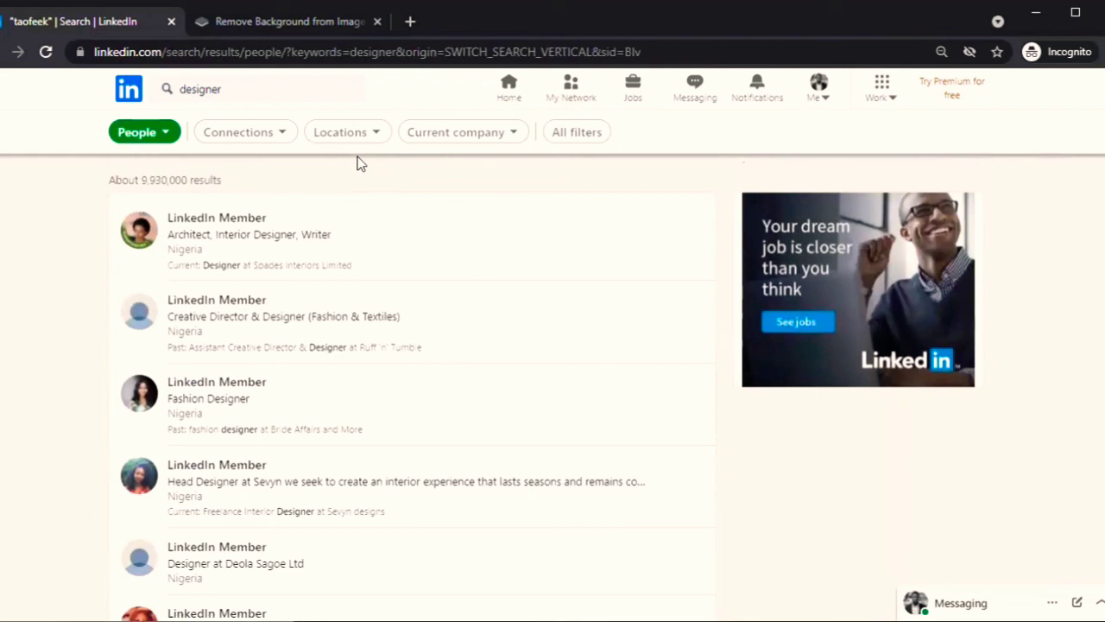